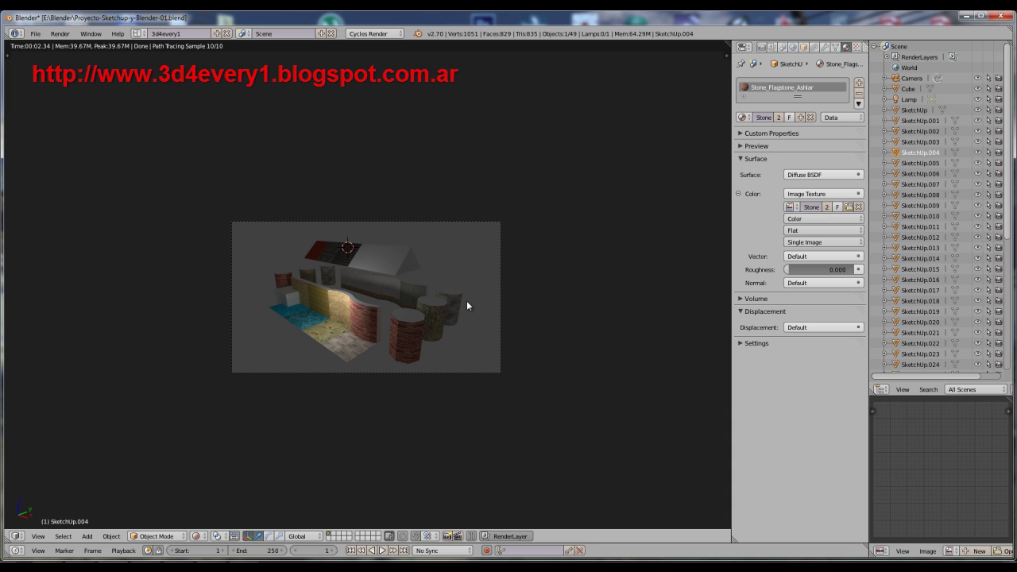
# Enable nodes on the roof section's Roofing_Shingles_Multi material and use an Image Texture as its diffuse color
pyautogui.rightClick(362, 255)
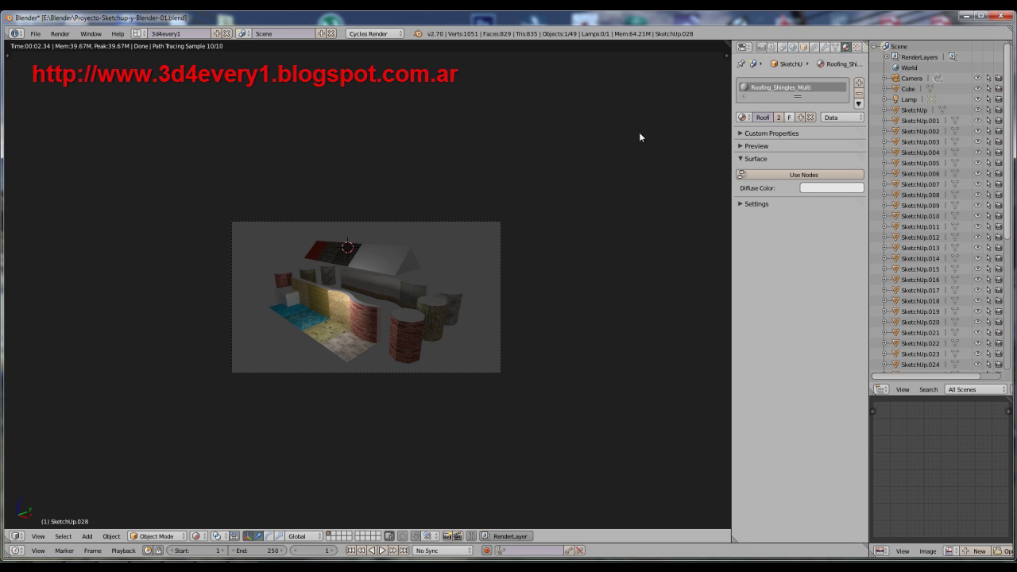
pyautogui.rightClick(345, 260)
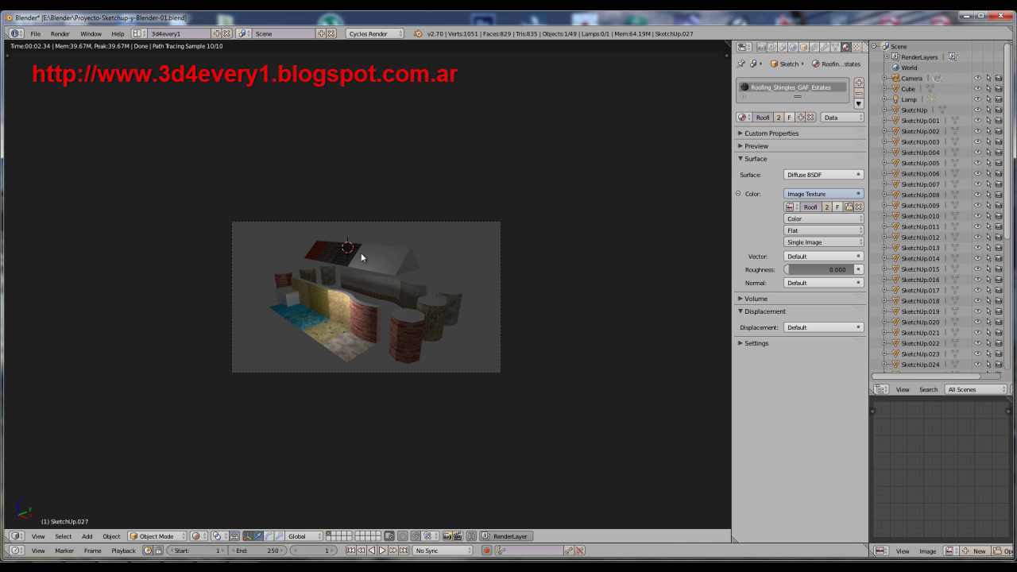
pyautogui.rightClick(361, 253)
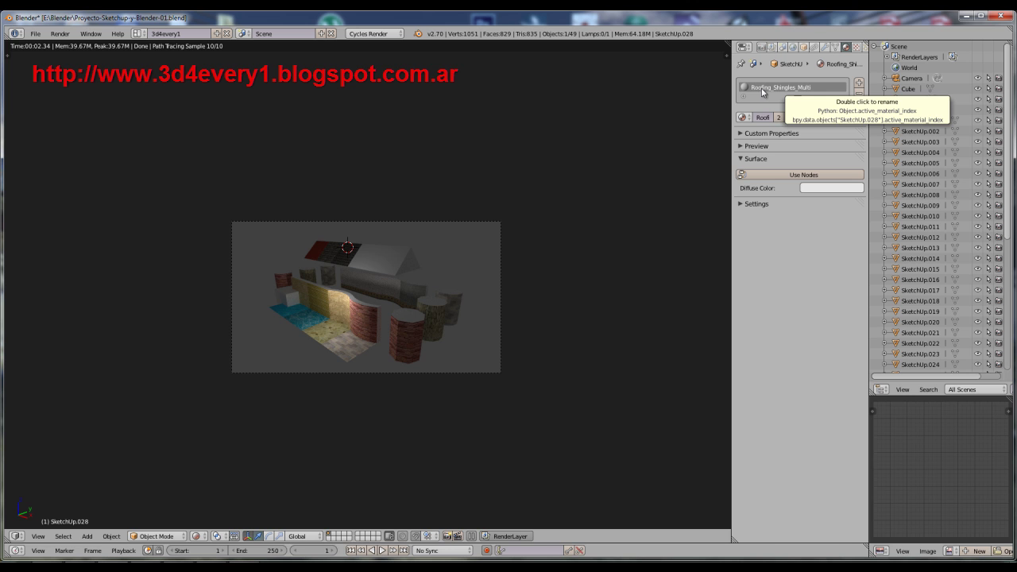
pyautogui.click(806, 176)
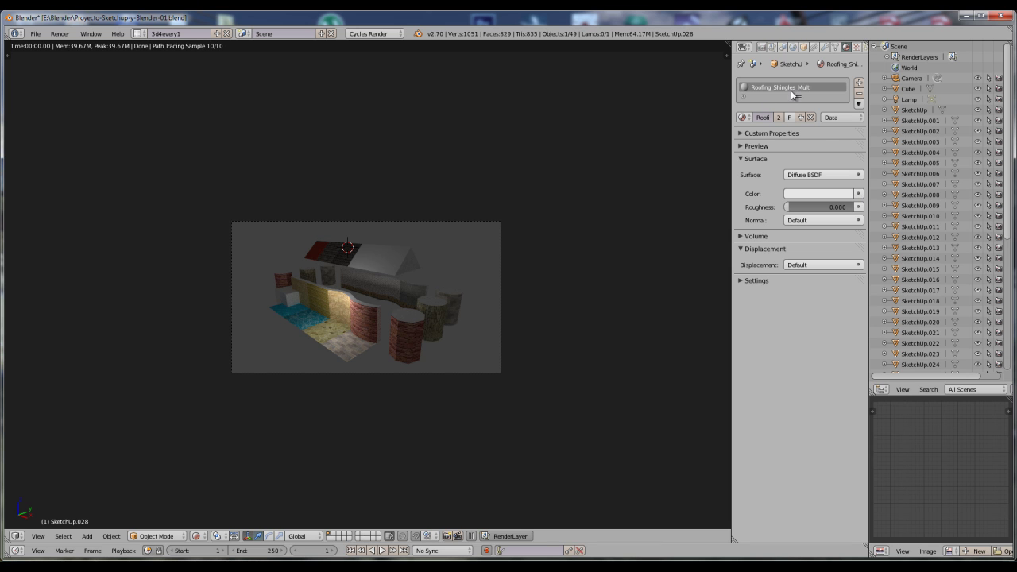
pyautogui.click(858, 194)
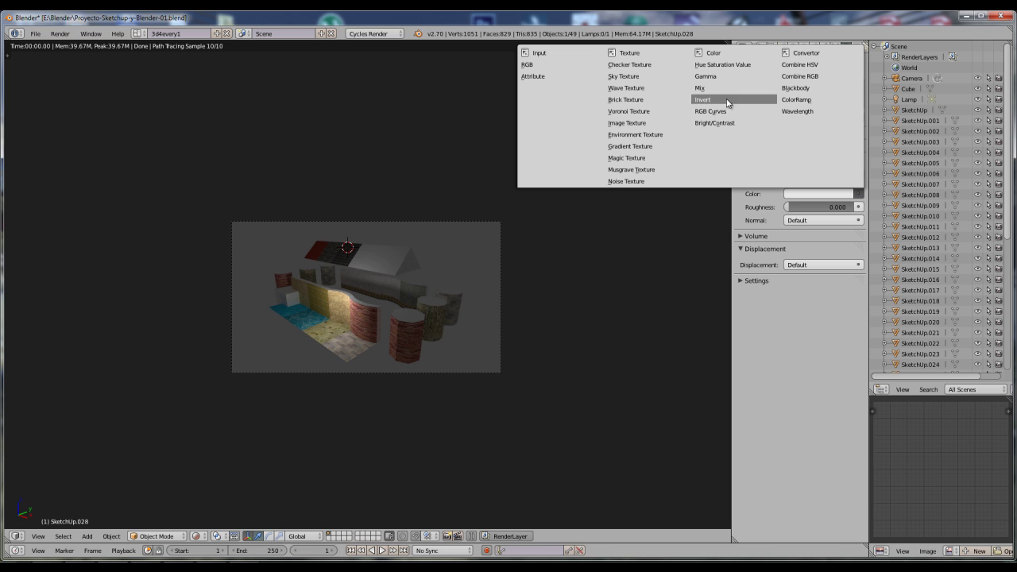
pyautogui.click(644, 123)
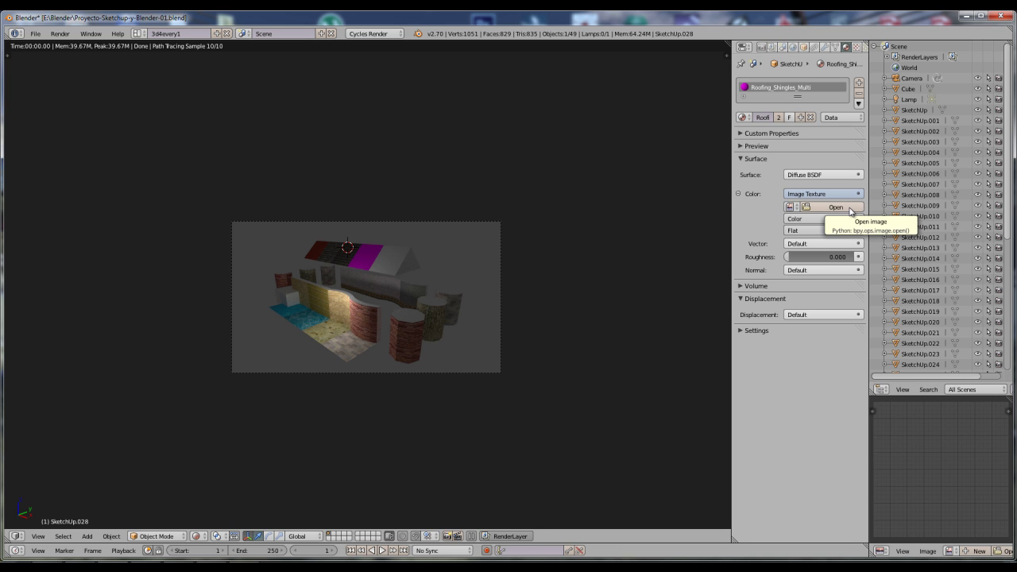
pyautogui.click(790, 208)
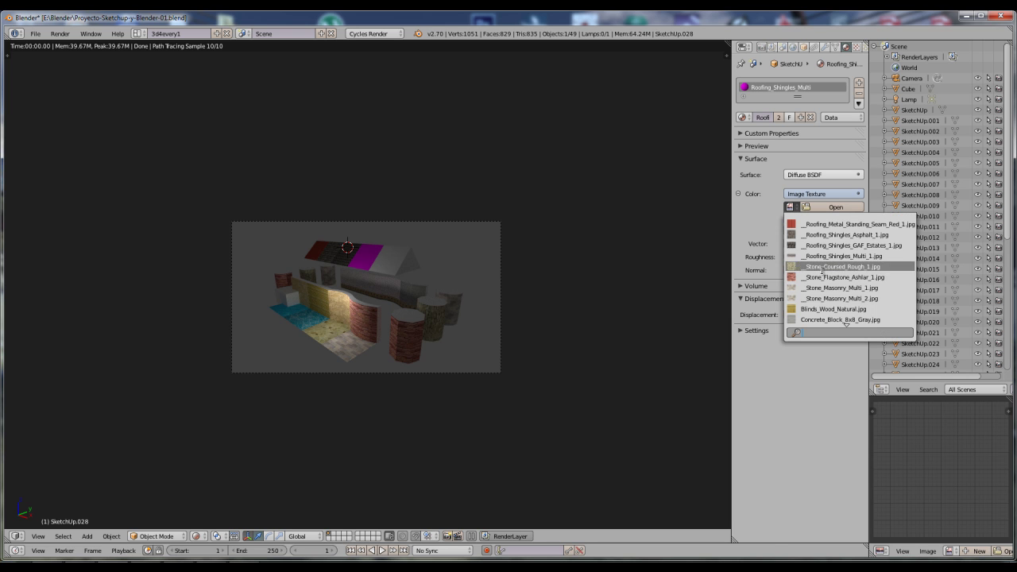
pyautogui.scroll(-1, 817, 332)
pyautogui.scroll(1, 817, 332)
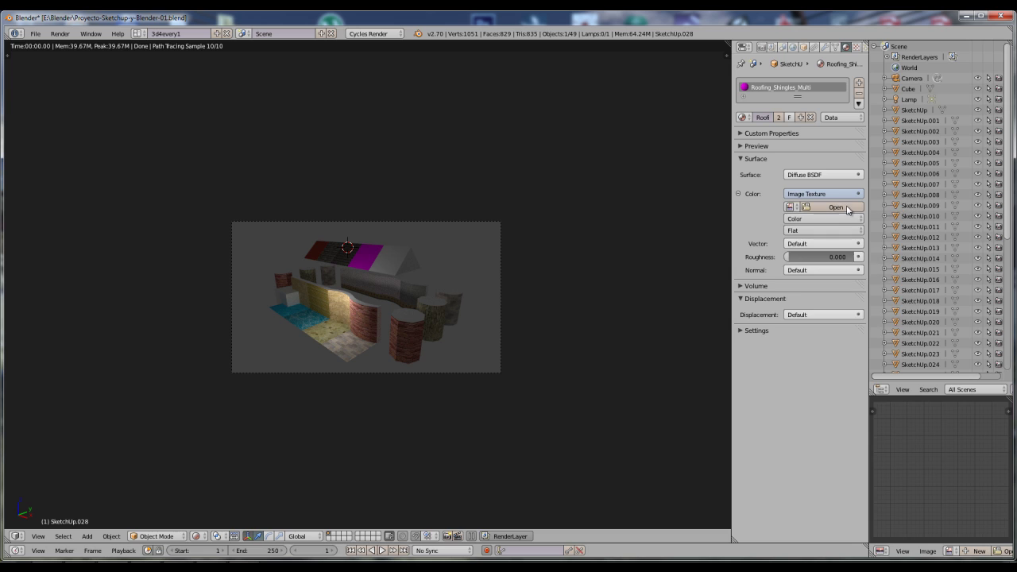
# Bookmark the folder E:\Blender\Proyecto Blender Sketchup\Texturas in the image file browser, then leave it without loading an image
pyautogui.click(840, 208)
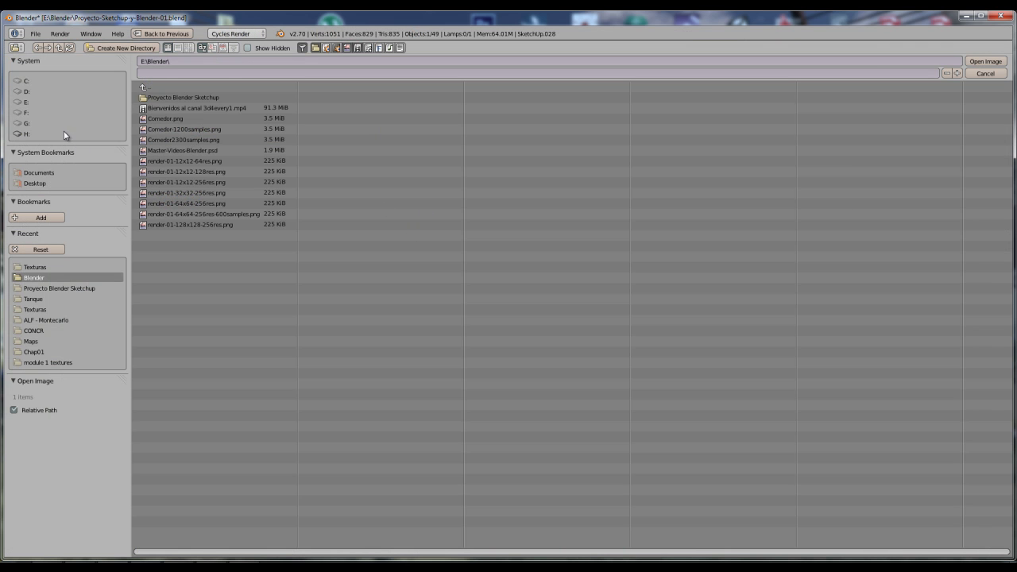
pyautogui.click(25, 102)
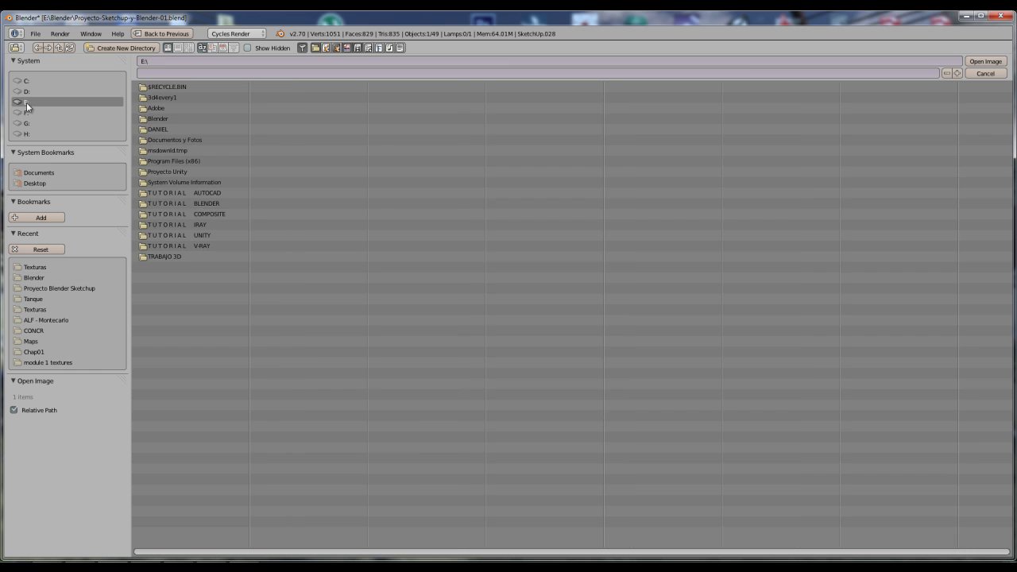
pyautogui.click(168, 119)
pyautogui.click(175, 96)
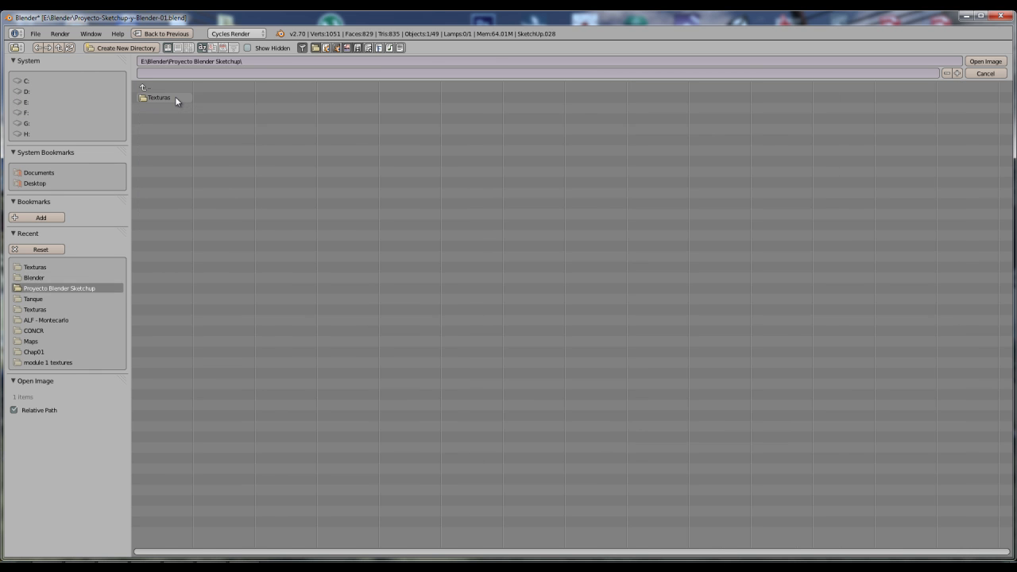
pyautogui.click(157, 98)
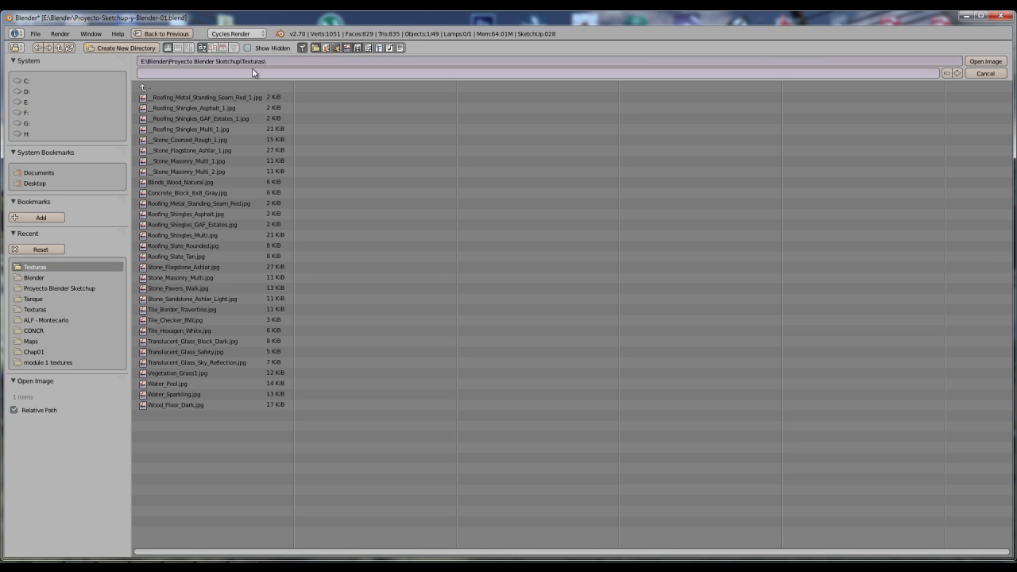
pyautogui.click(35, 218)
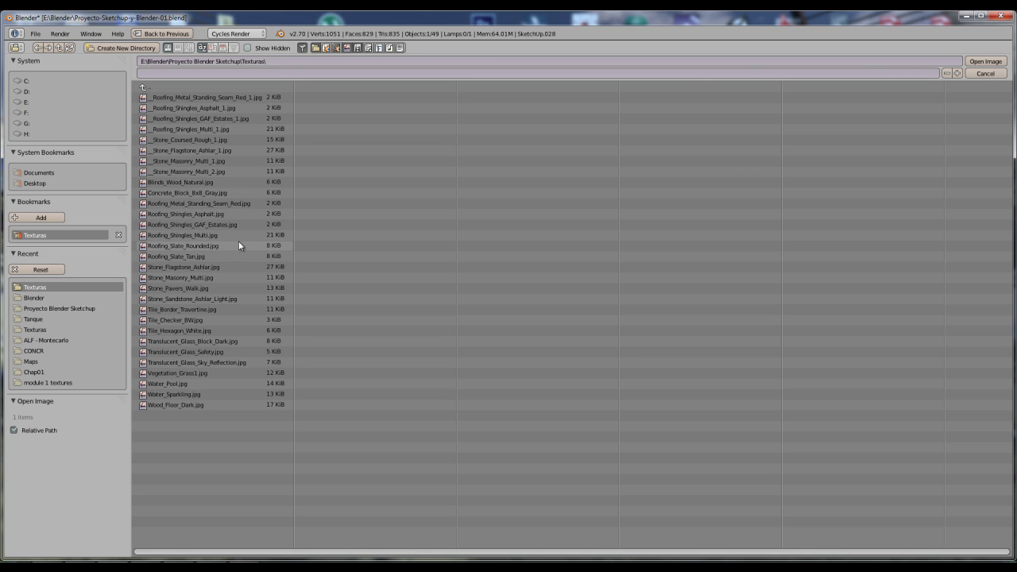
pyautogui.click(985, 73)
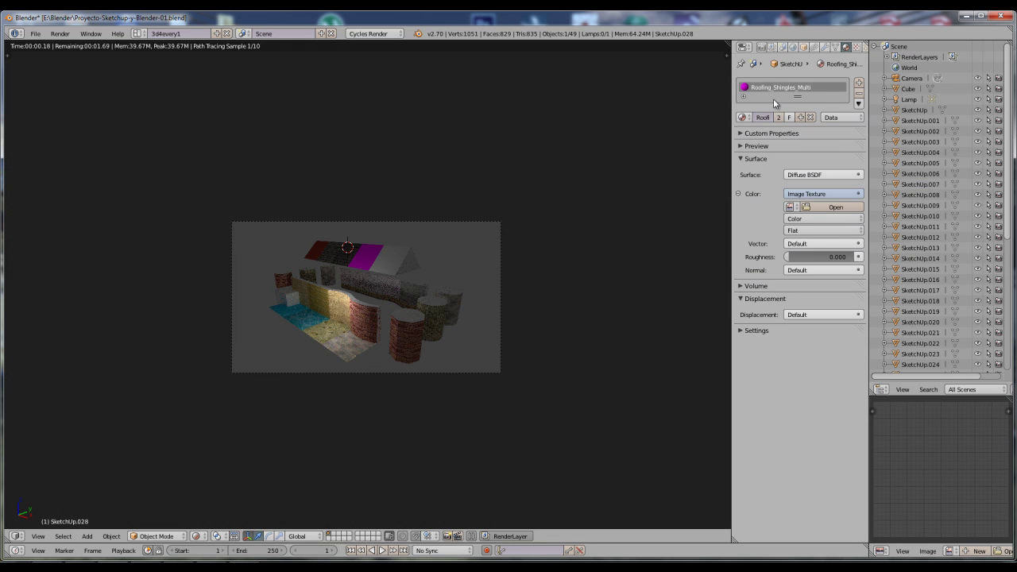
# Load Roofing_Shingles_Multi.jpg from the bookmarked Texturas folder as the roof material's image texture
pyautogui.click(844, 210)
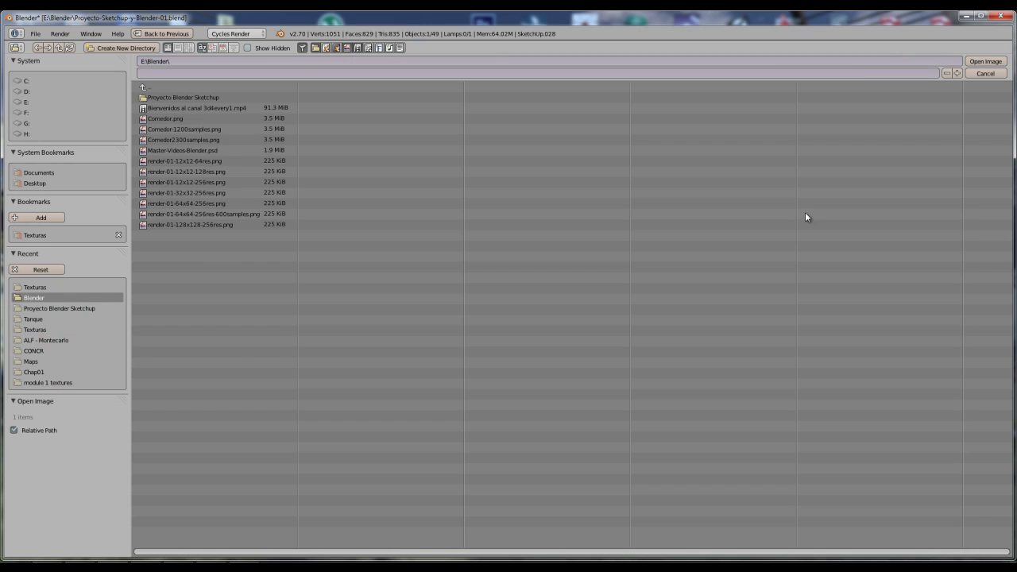
pyautogui.click(36, 235)
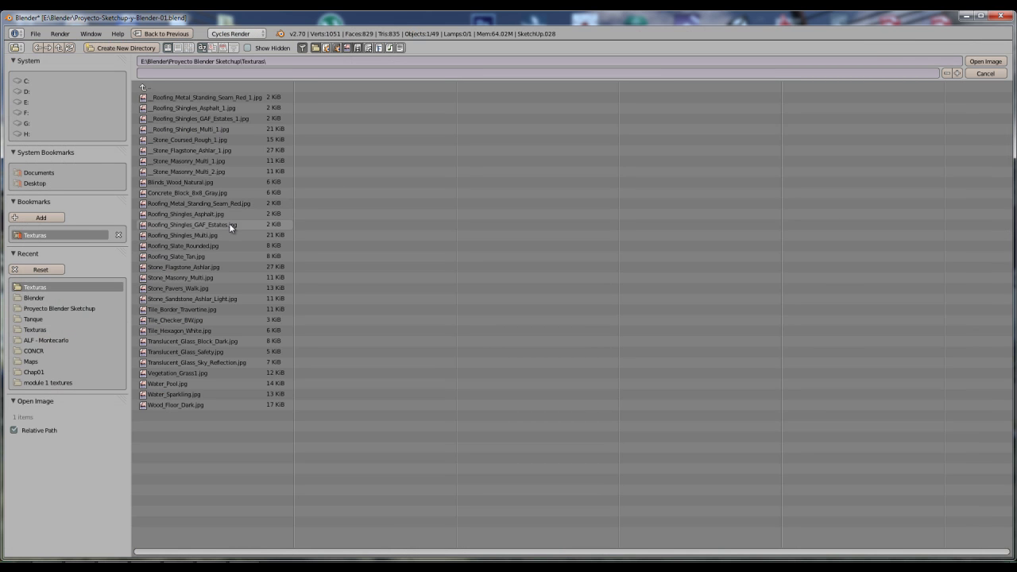
pyautogui.click(189, 236)
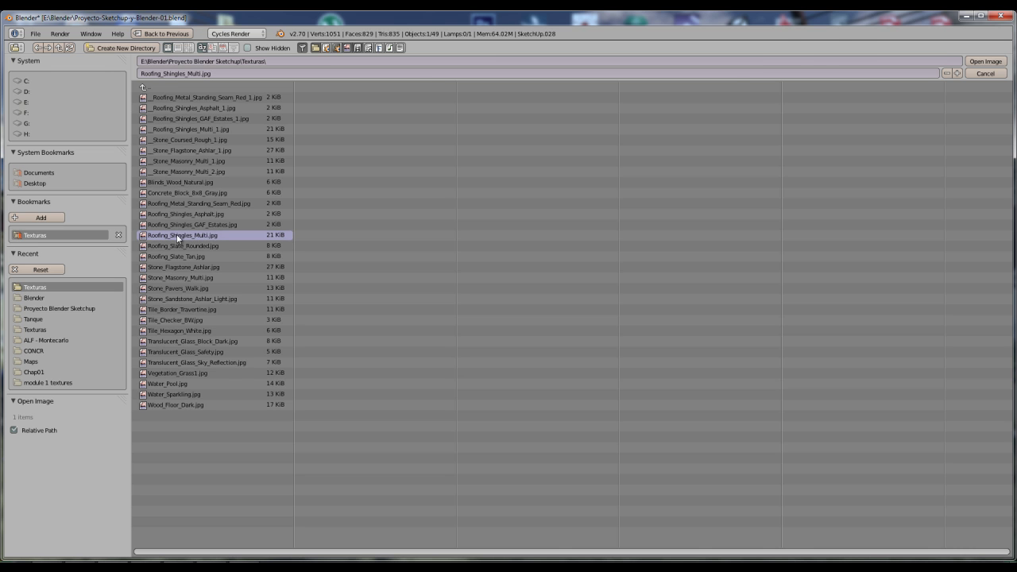
pyautogui.doubleClick(178, 236)
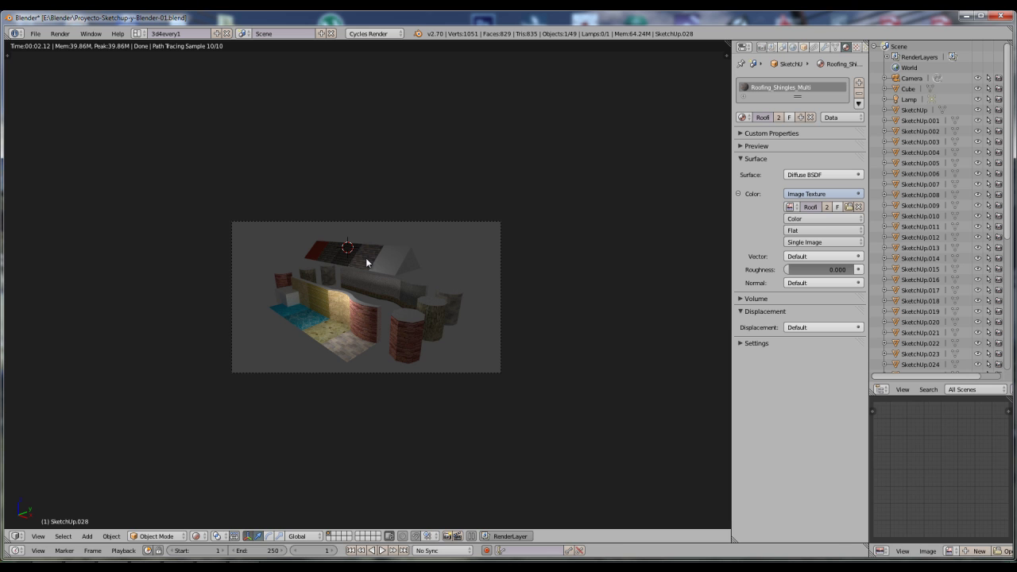
# Enable nodes on the adjacent roof section's Roofing_Slate_Rounded material and set its color to an Image Texture using Roofing_Slate_Rounded.jpg from Texturas
pyautogui.rightClick(393, 260)
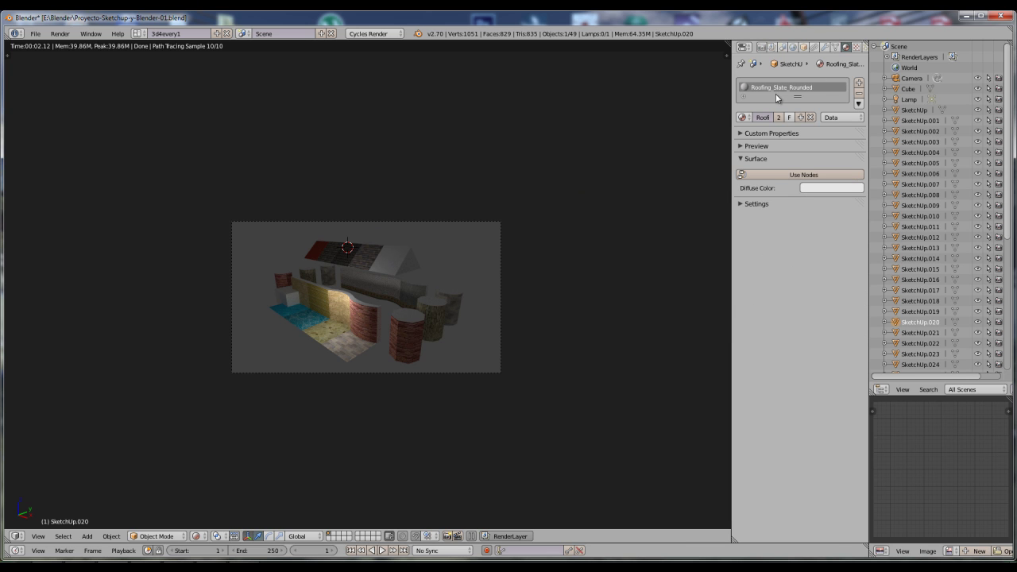
pyautogui.click(848, 177)
pyautogui.click(859, 194)
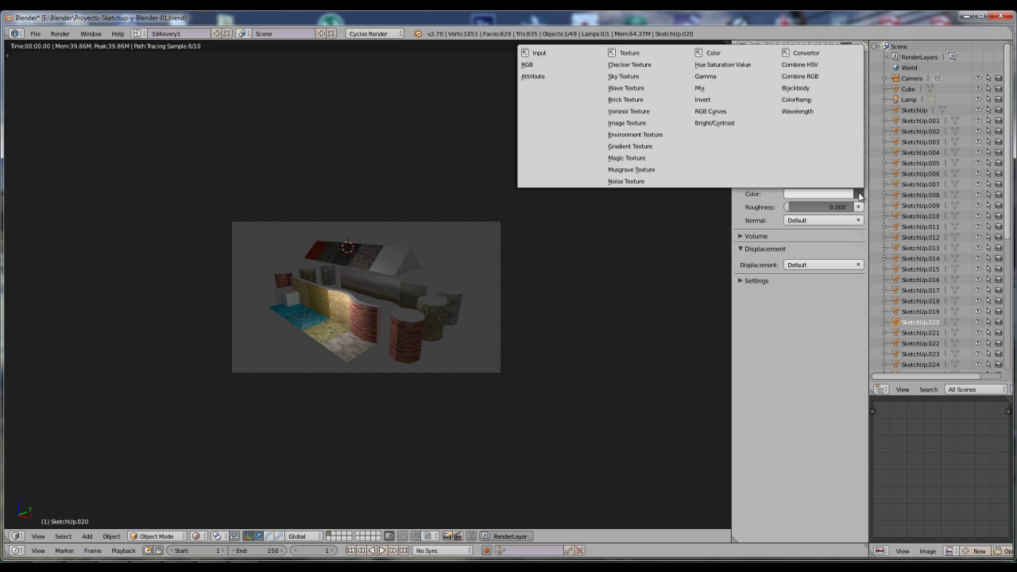
pyautogui.click(633, 124)
pyautogui.click(819, 208)
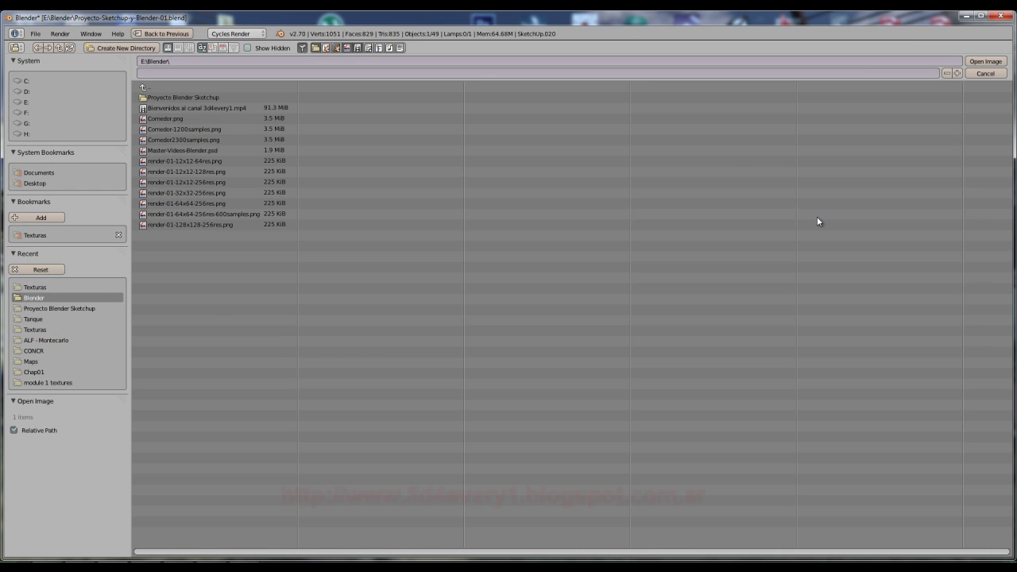
pyautogui.click(34, 235)
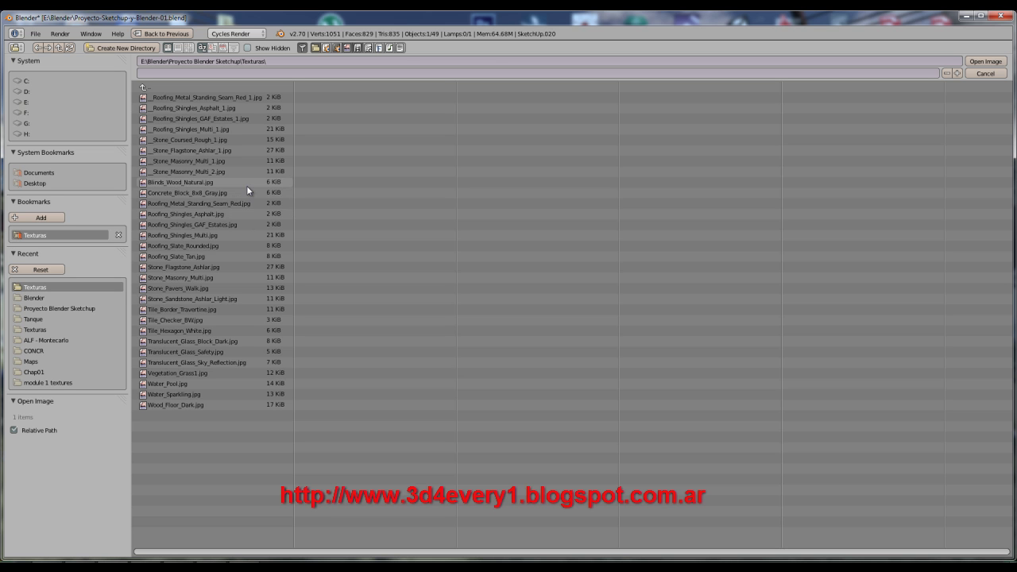
pyautogui.click(213, 246)
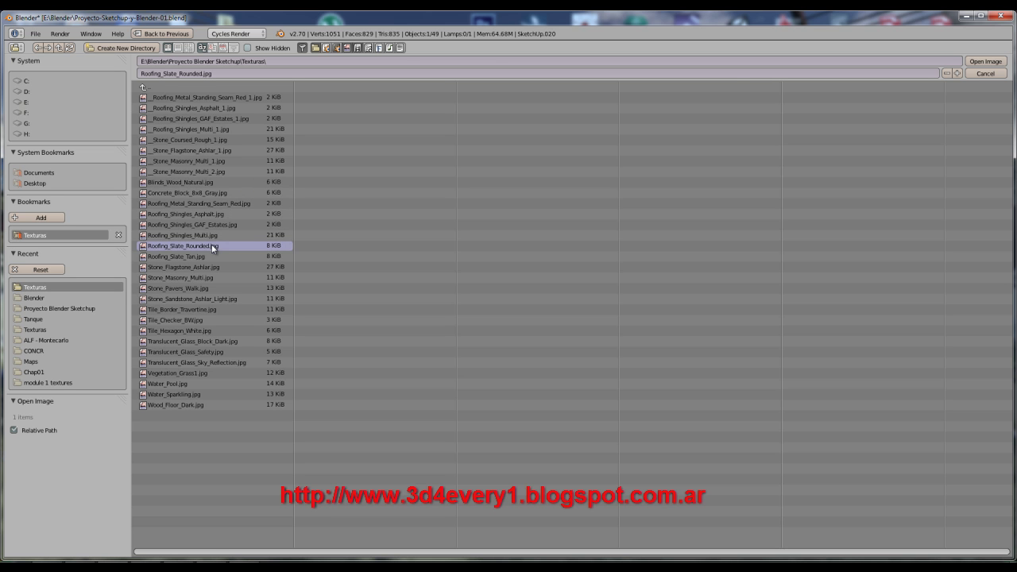
pyautogui.doubleClick(194, 246)
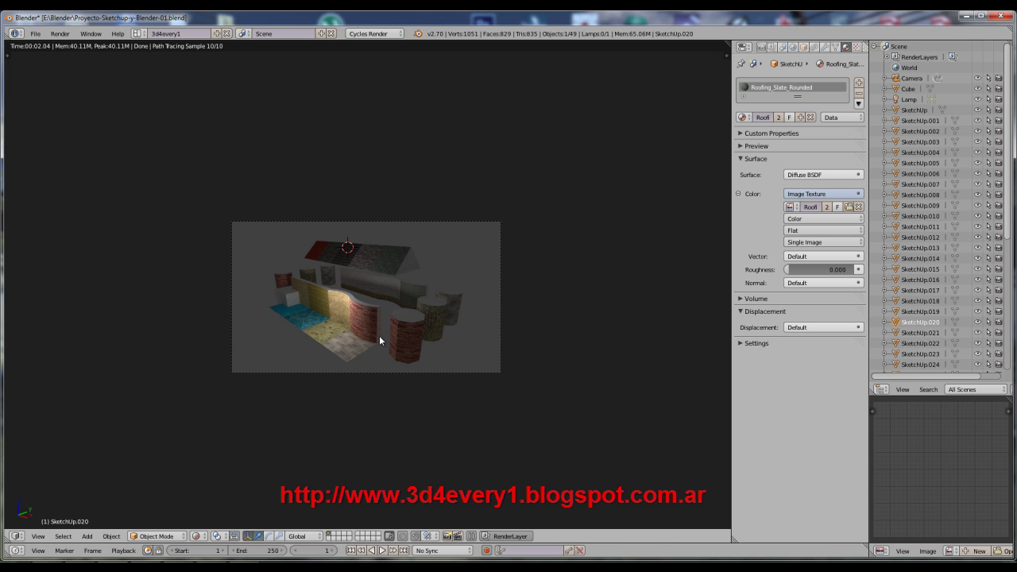
# Inspect the textured roof, walls, floor and columns from several sides in the rendered view, ending in the camera view
pyautogui.scroll(5, 385, 323)
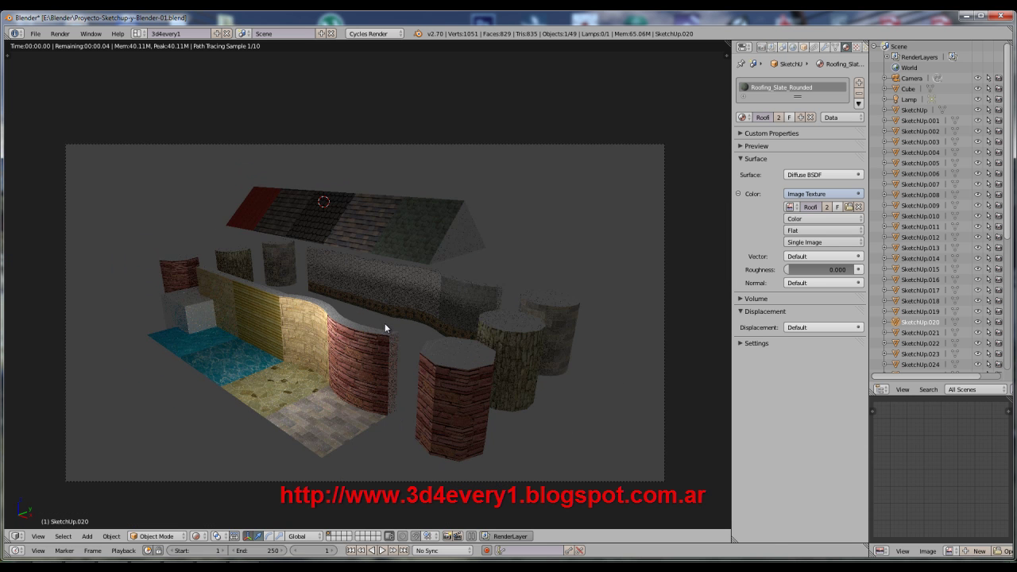
pyautogui.keyDown('shift'); pyautogui.moveTo(415, 336); pyautogui.dragTo(422, 313, button='middle'); pyautogui.keyUp('shift')
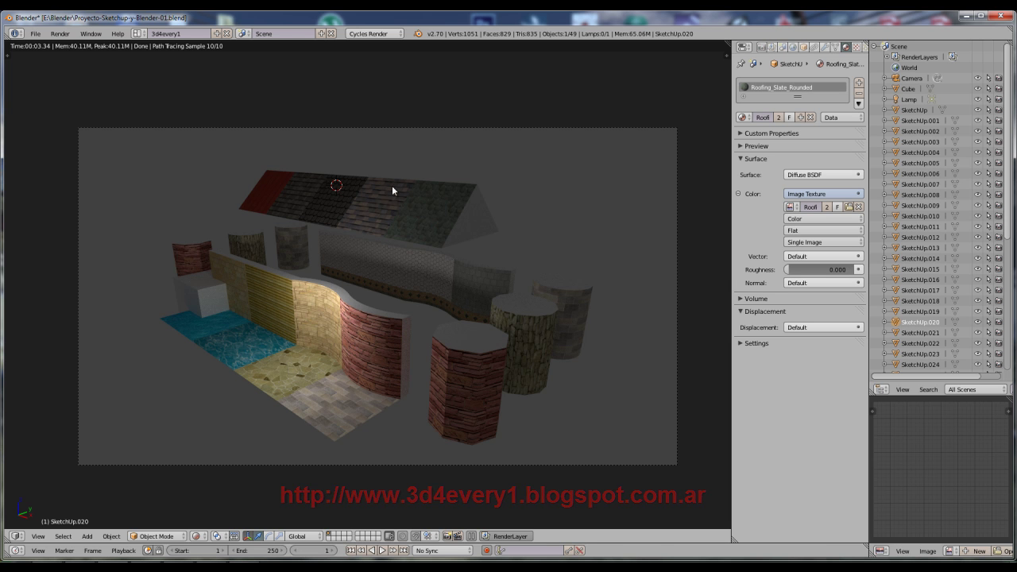
pyautogui.moveTo(415, 282); pyautogui.dragTo(358, 313, button='middle')
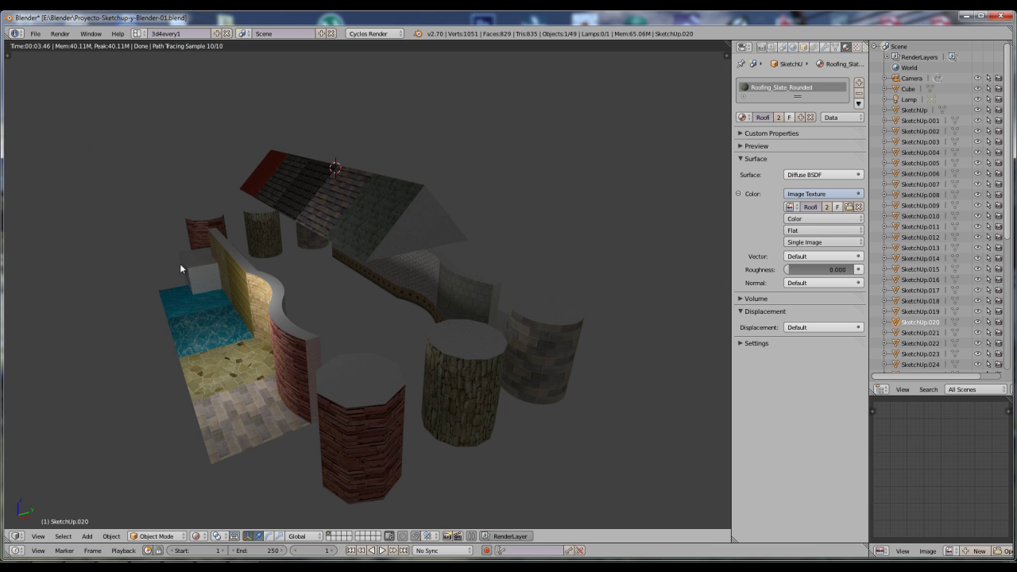
pyautogui.moveTo(395, 330); pyautogui.dragTo(561, 335, button='middle')
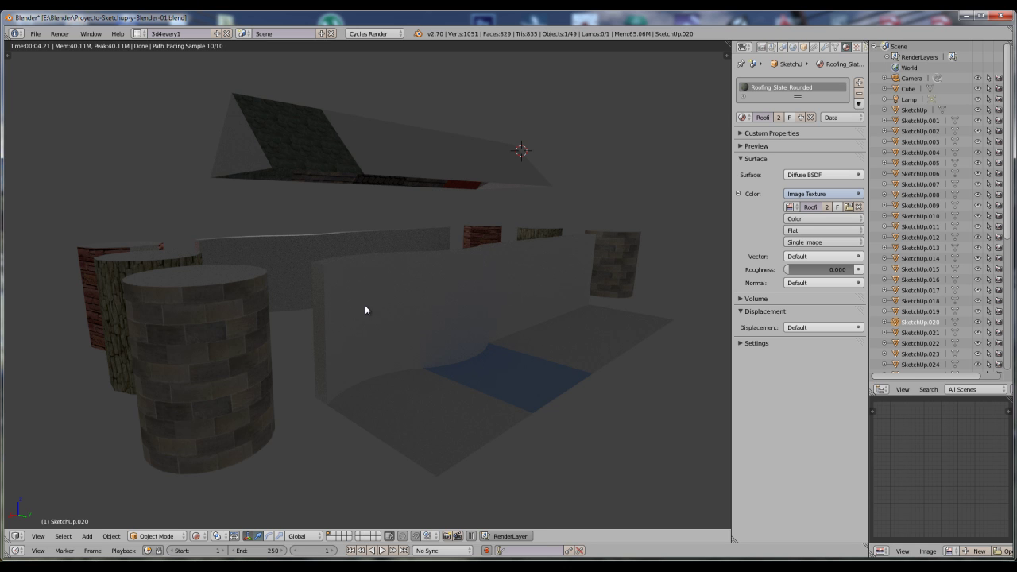
pyautogui.moveTo(365, 304); pyautogui.dragTo(210, 322, button='middle')
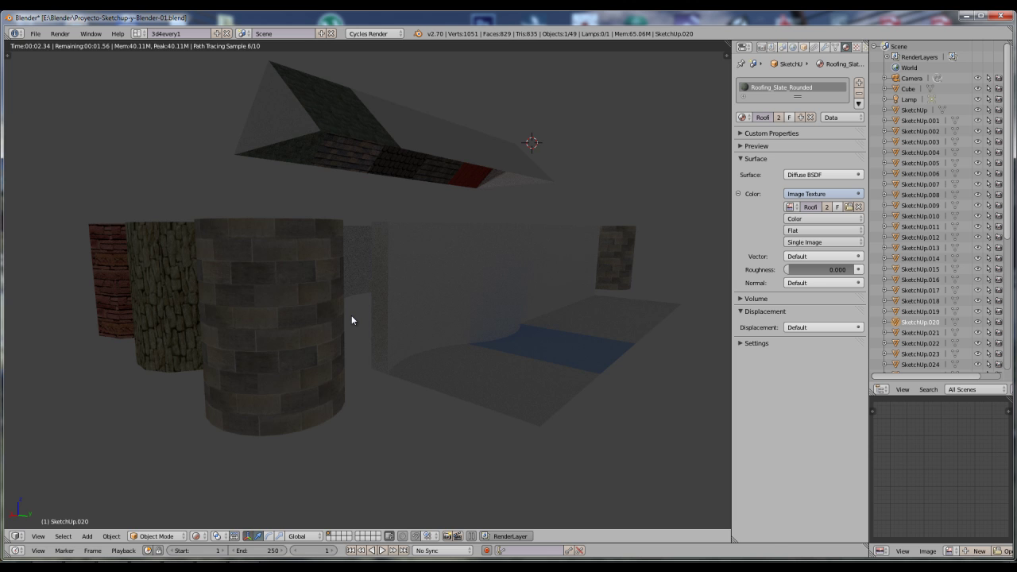
pyautogui.press('KP_0')
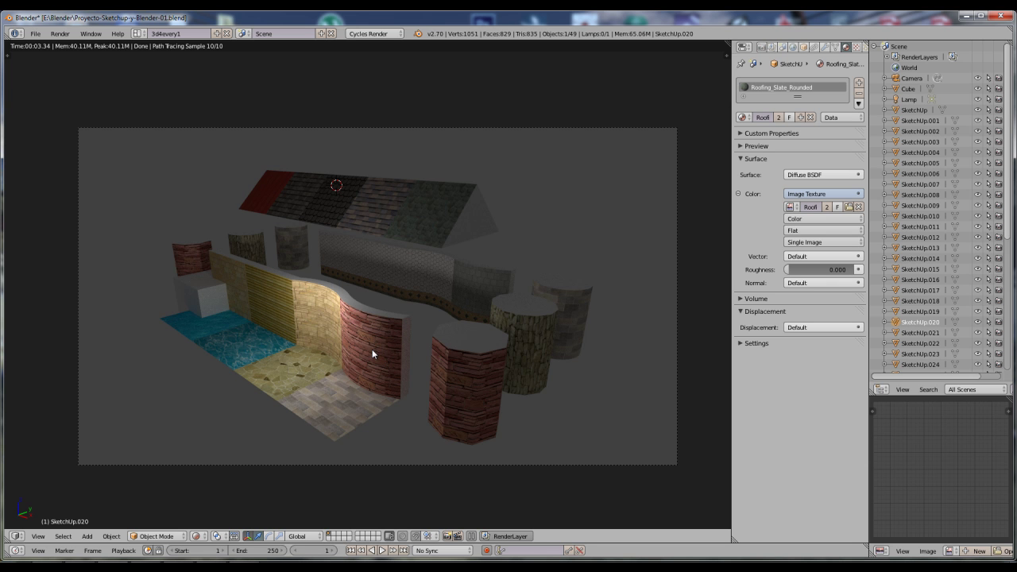
pyautogui.scroll(2, 371, 349)
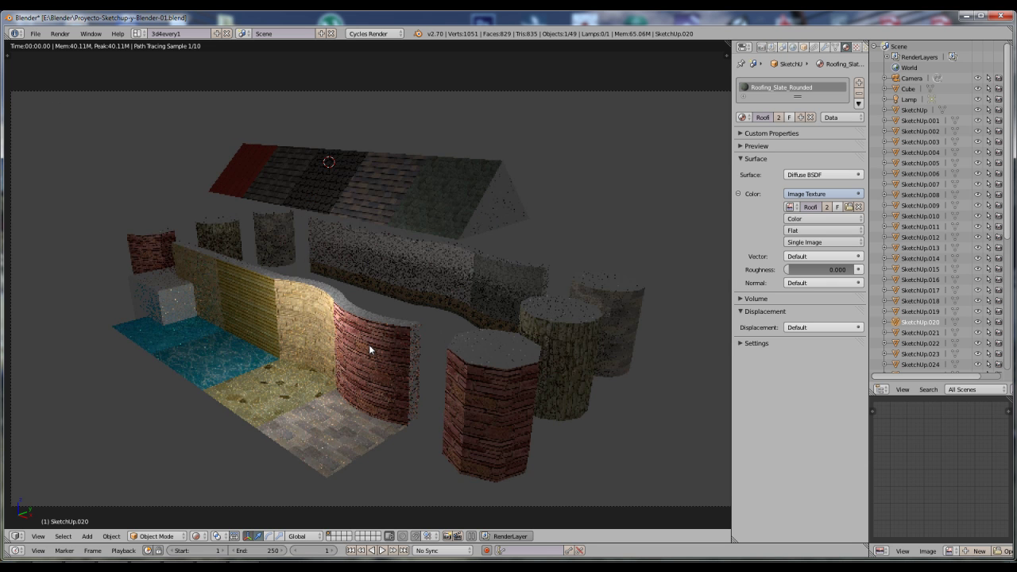
pyautogui.scroll(-2, 369, 348)
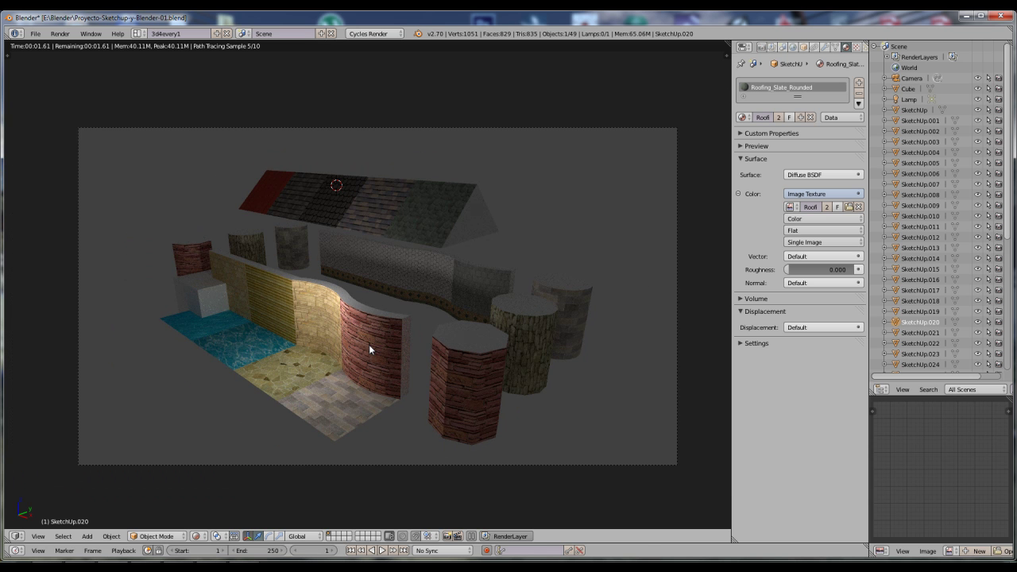
pyautogui.press('Home')
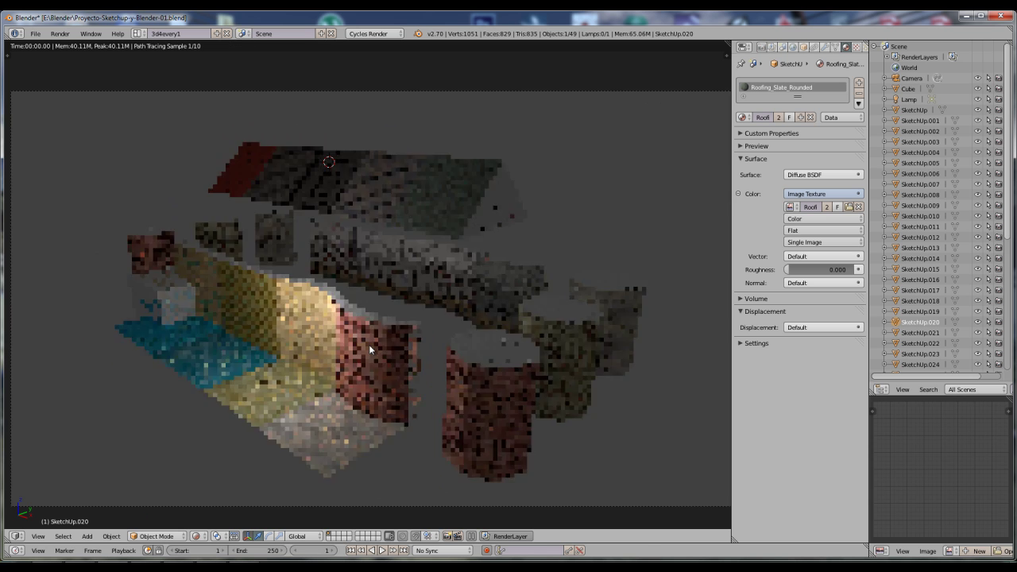
pyautogui.scroll(-1, 368, 344)
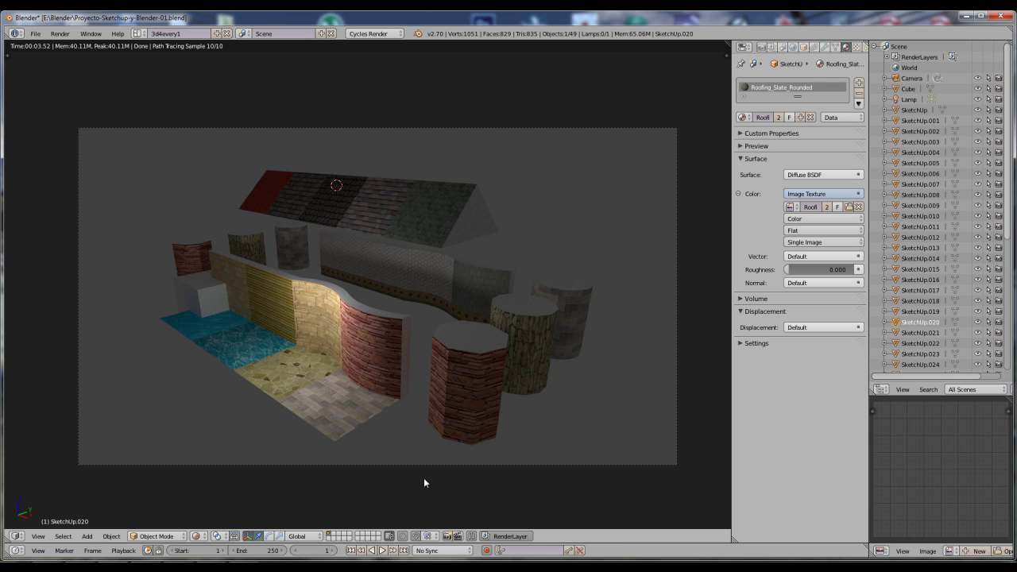
# Enlarge the timeline area below the 3D view and turn it into a Node Editor
pyautogui.moveTo(589, 530); pyautogui.dragTo(592, 357)
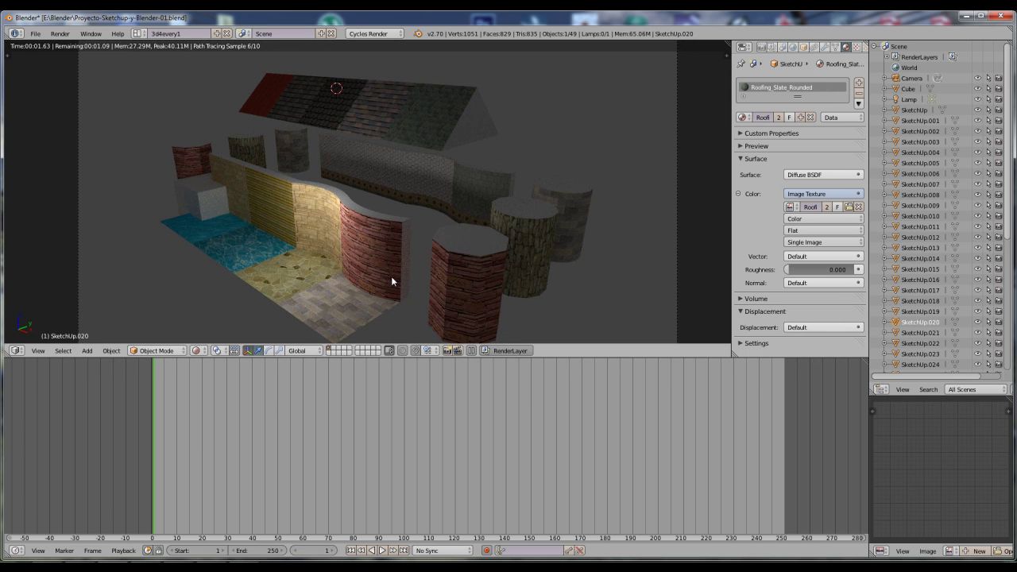
pyautogui.scroll(2, 380, 271)
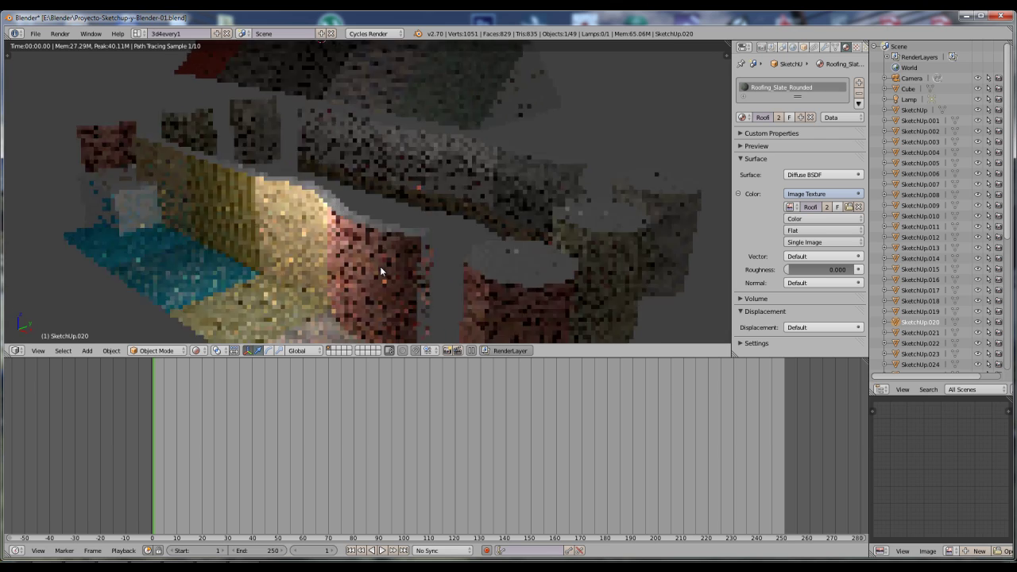
pyautogui.scroll(2, 380, 266)
pyautogui.scroll(2, 383, 230)
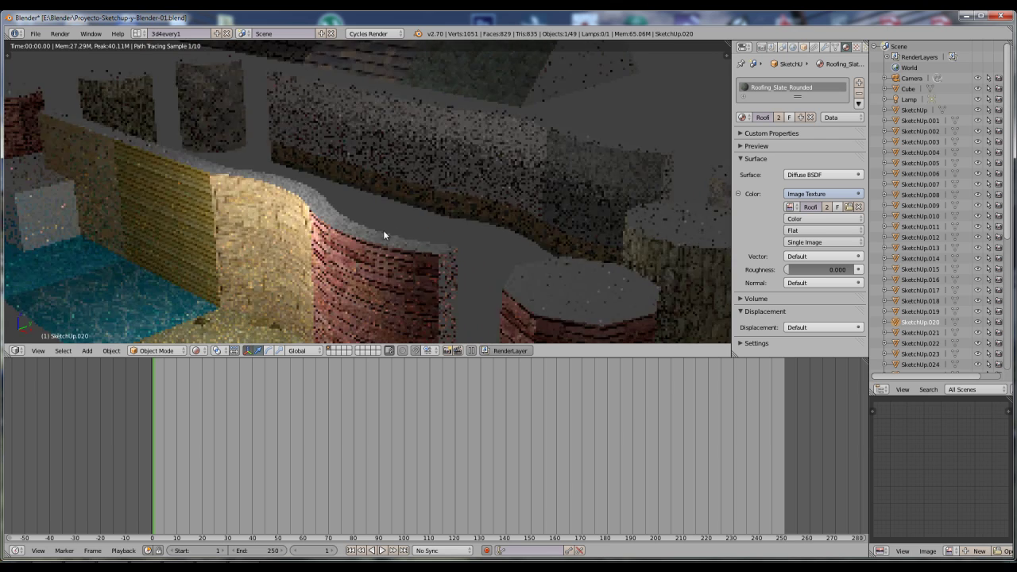
pyautogui.moveTo(383, 228); pyautogui.dragTo(382, 135, button='middle')
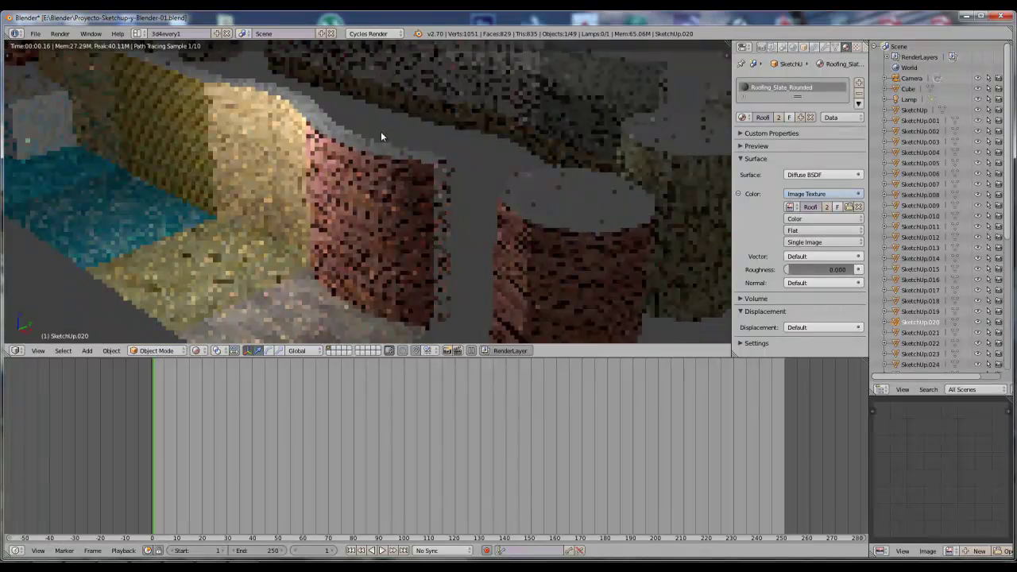
pyautogui.scroll(2, 351, 211)
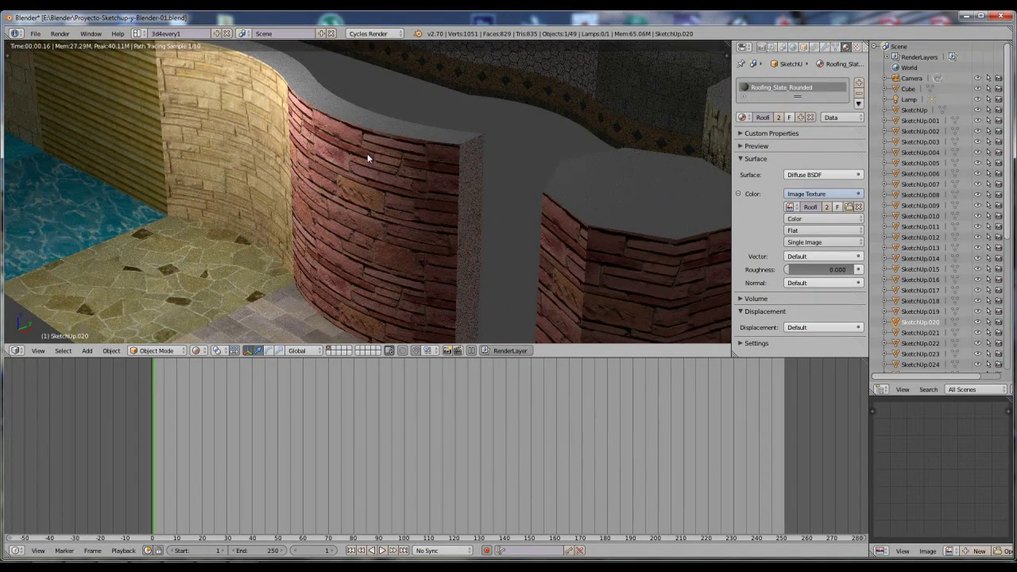
pyautogui.moveTo(370, 149); pyautogui.dragTo(368, 181, button='middle')
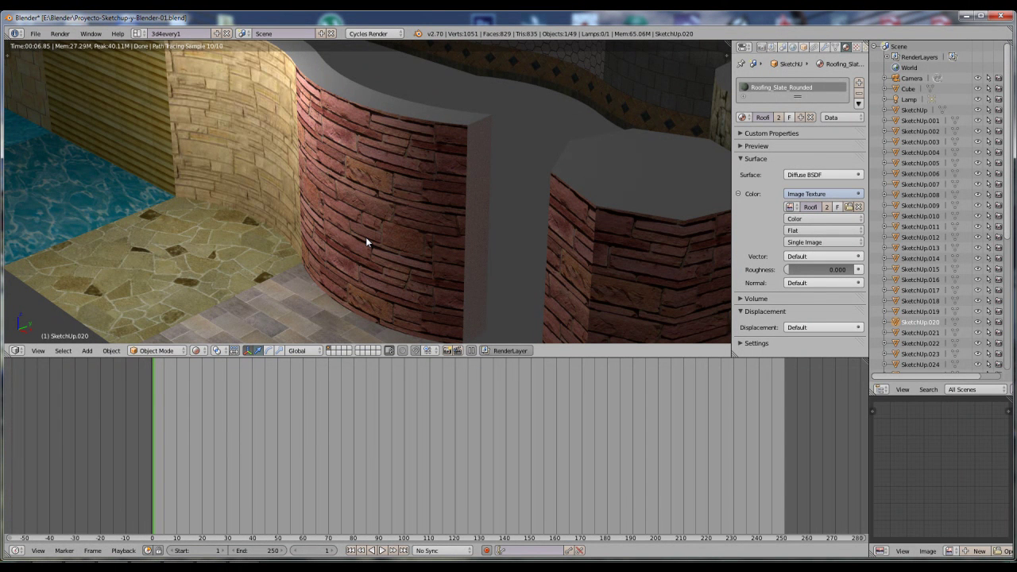
pyautogui.click(15, 549)
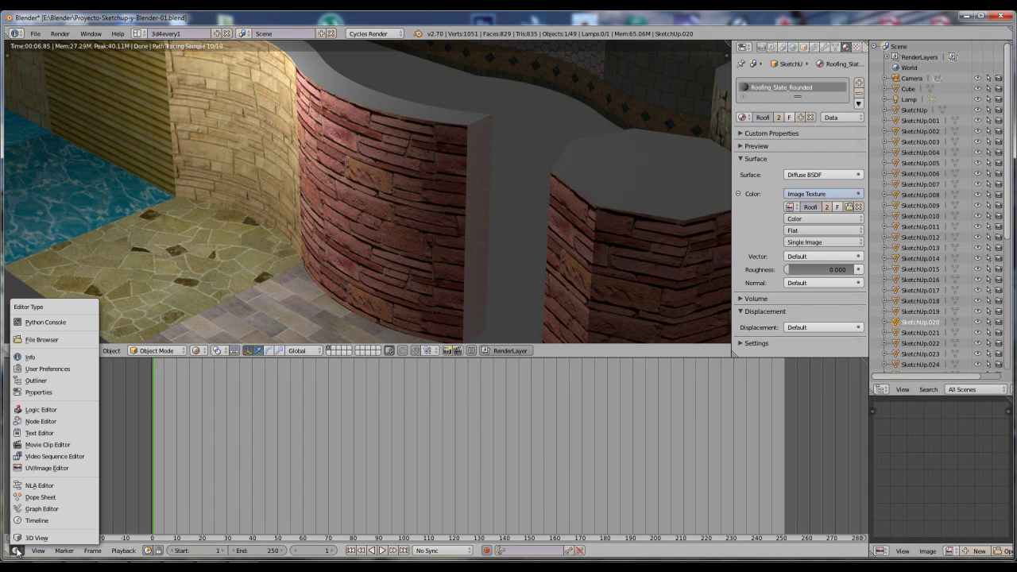
pyautogui.click(41, 422)
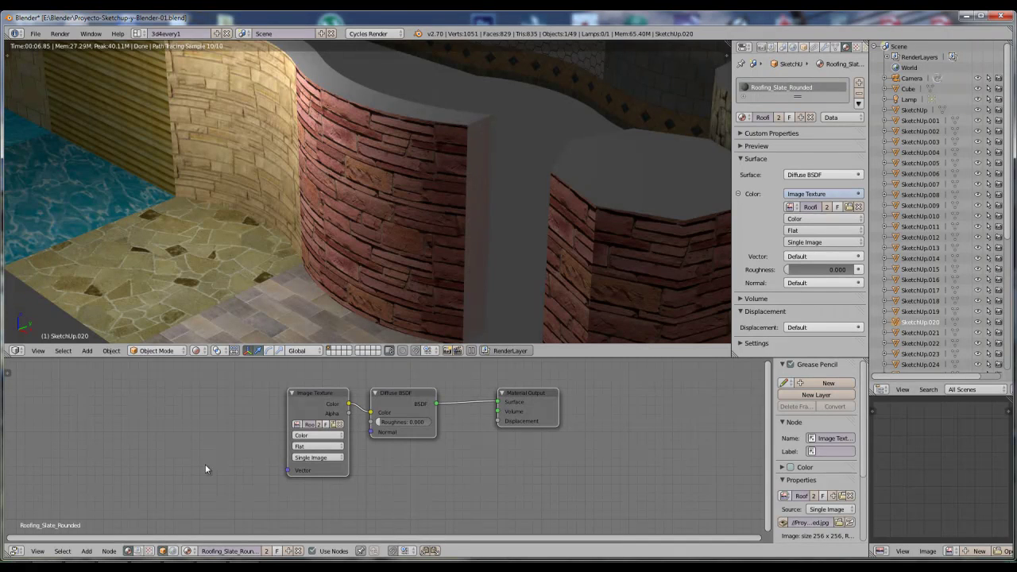
# Select the red flagstone wall and spread its Image Texture, Diffuse BSDF and Material Output nodes apart
pyautogui.rightClick(399, 206)
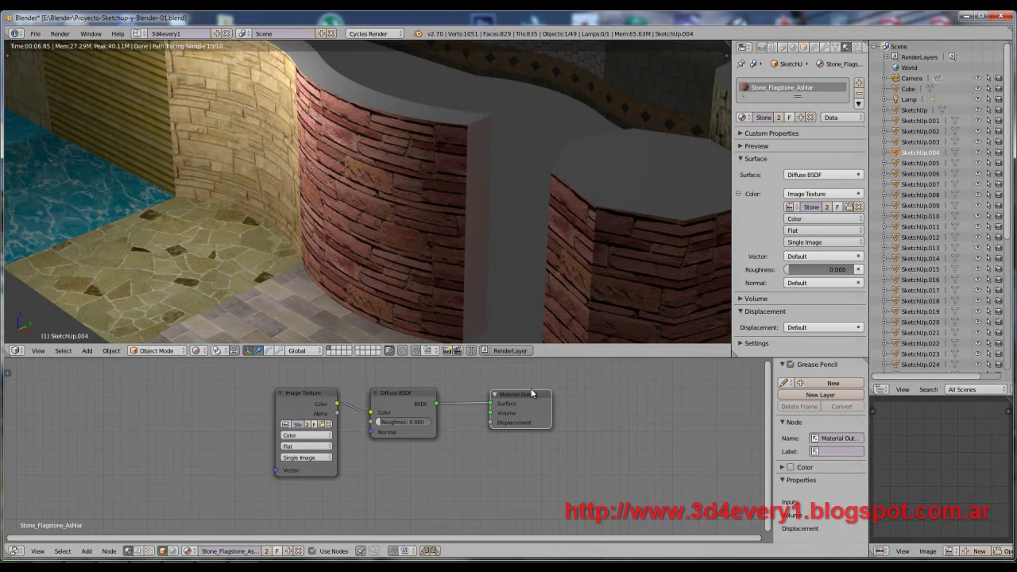
pyautogui.moveTo(530, 403); pyautogui.dragTo(551, 404)
pyautogui.moveTo(407, 395); pyautogui.dragTo(423, 397)
pyautogui.moveTo(322, 394); pyautogui.dragTo(312, 395)
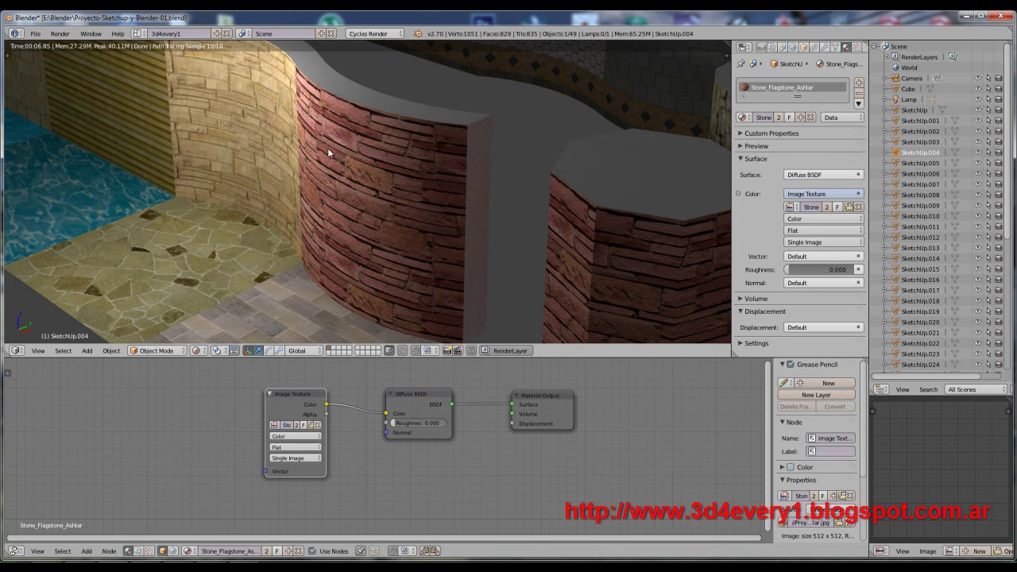
# Replace the red wall's image with Stone_Sandstone_Ashlar_Light.jpg and compare its texture with the adjacent wall from the front
pyautogui.rightClick(251, 117)
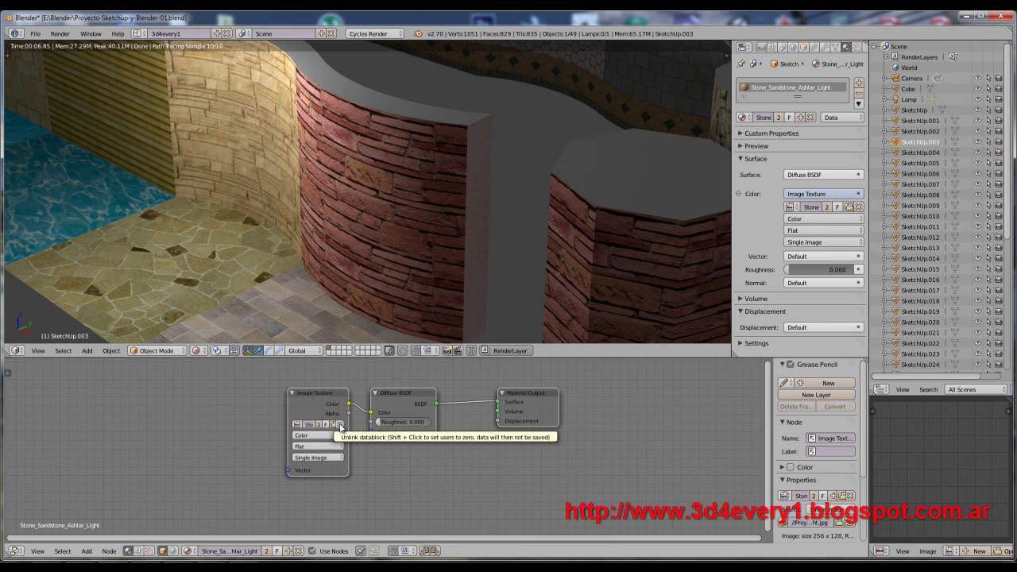
pyautogui.rightClick(374, 212)
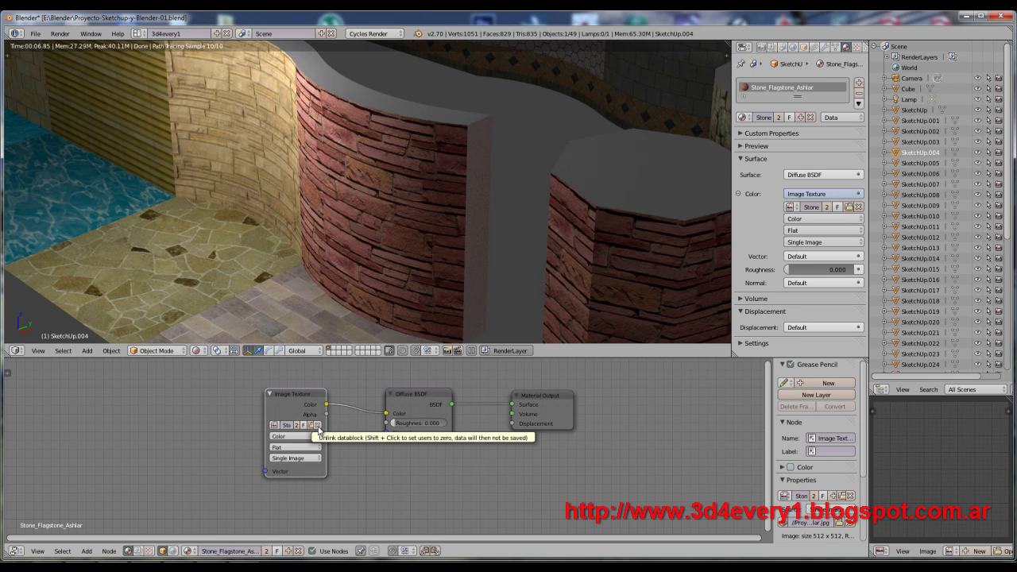
pyautogui.click(275, 425)
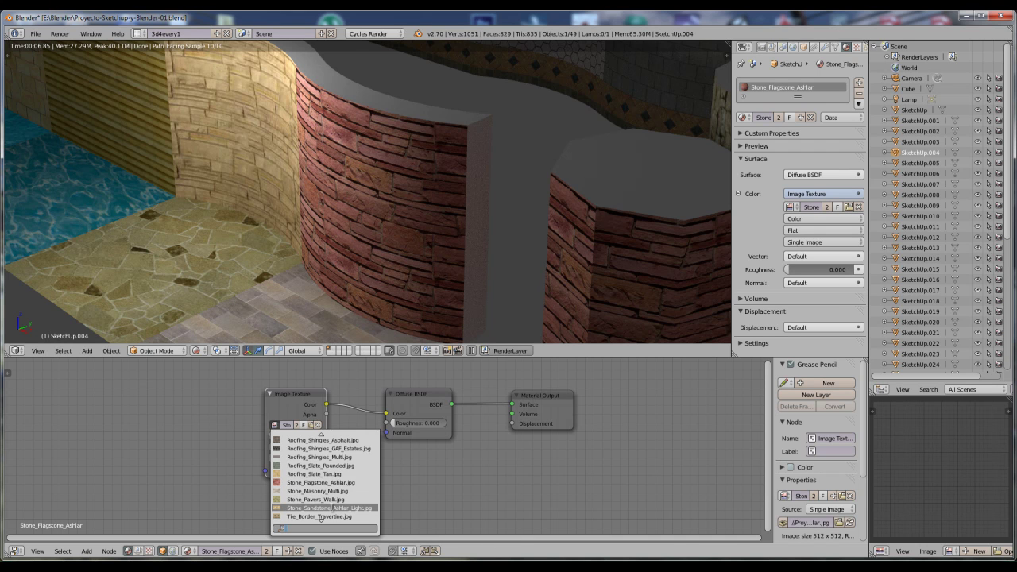
pyautogui.click(321, 507)
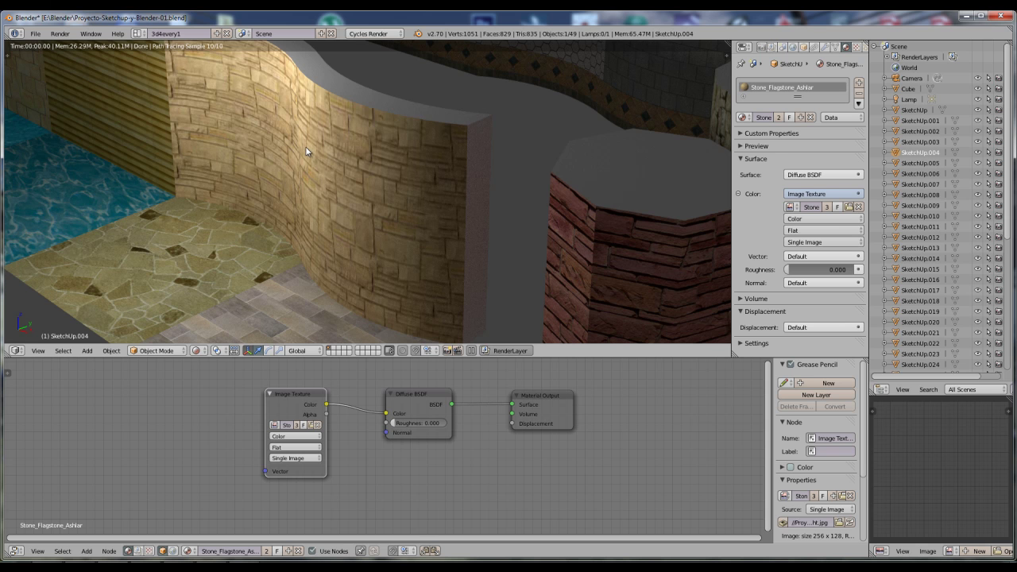
pyautogui.press('KP_1')
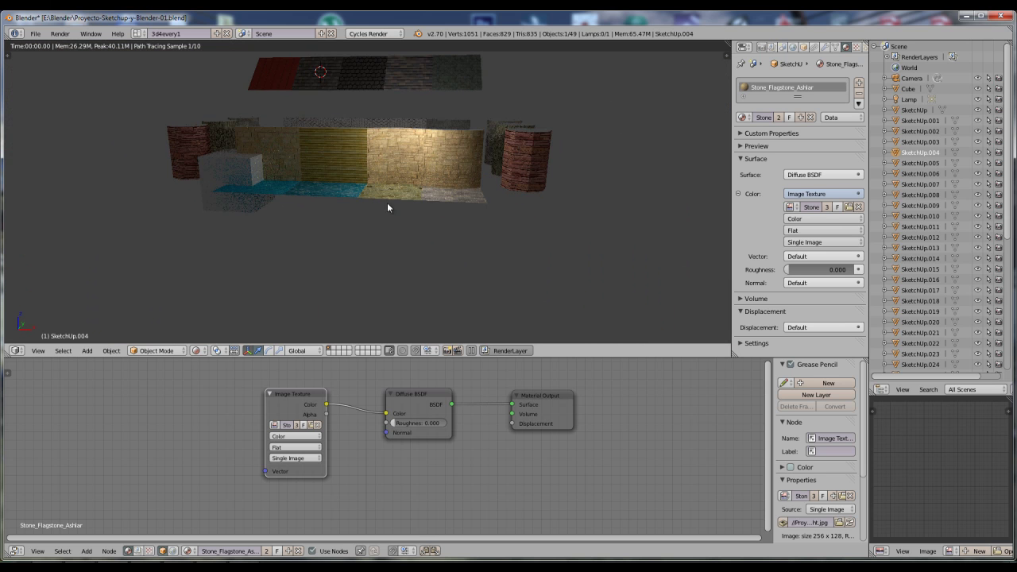
pyautogui.scroll(2, 429, 159)
pyautogui.scroll(4, 429, 164)
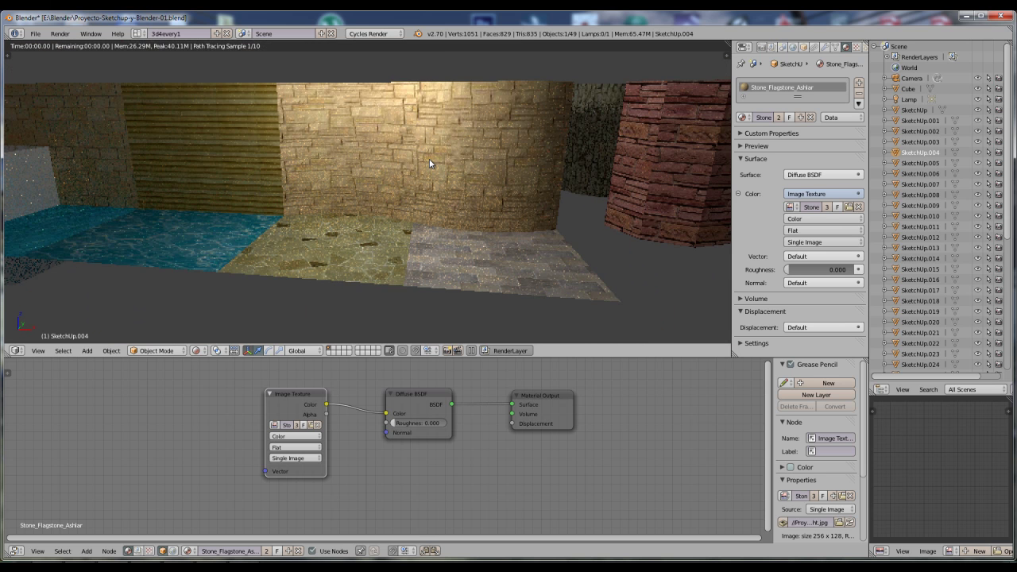
pyautogui.scroll(1, 420, 157)
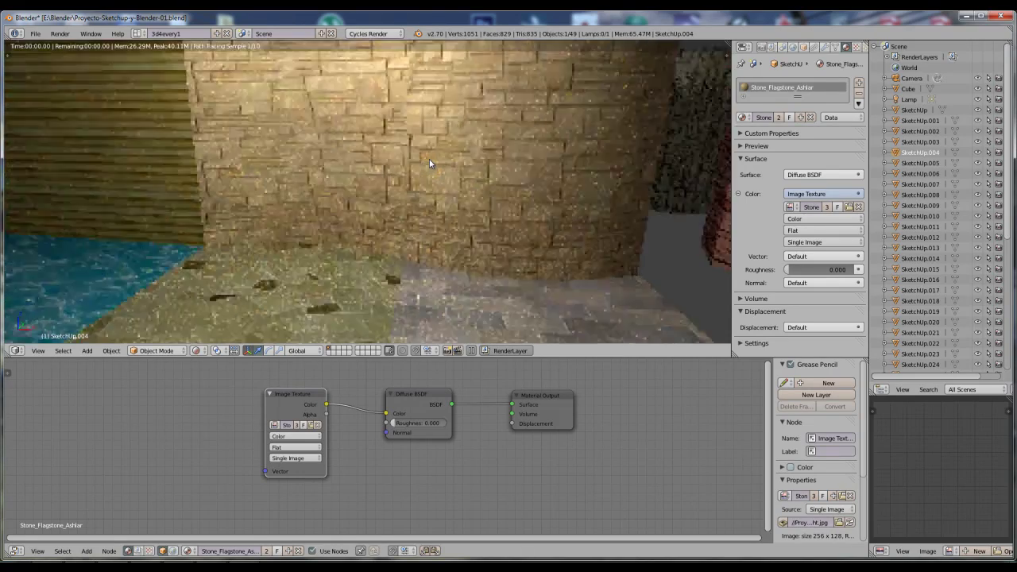
pyautogui.scroll(2, 408, 164)
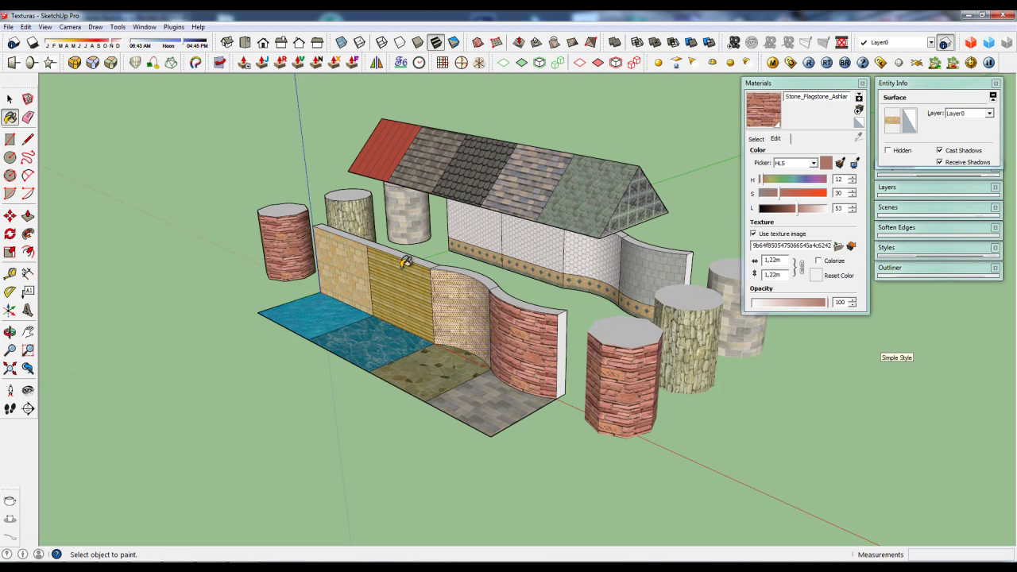
# In SketchUp, sample the light sandstone wall's material and open its settings to read the texture dimensions
pyautogui.moveTo(476, 253); pyautogui.dragTo(494, 318, button='middle')
pyautogui.scroll(5, 494, 319)
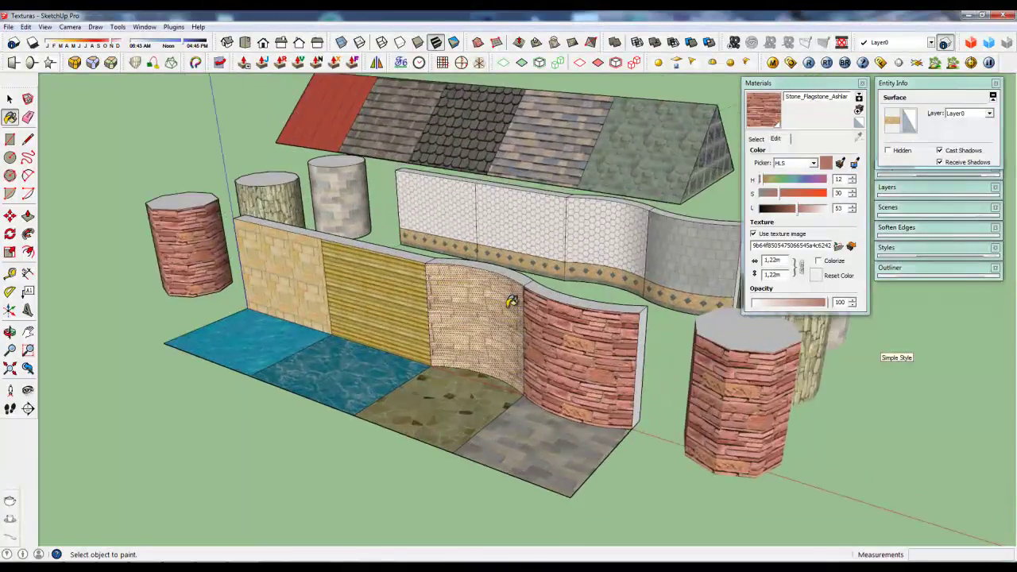
pyautogui.keyDown('shift'); pyautogui.moveTo(499, 295); pyautogui.dragTo(417, 299, button='middle'); pyautogui.keyUp('shift')
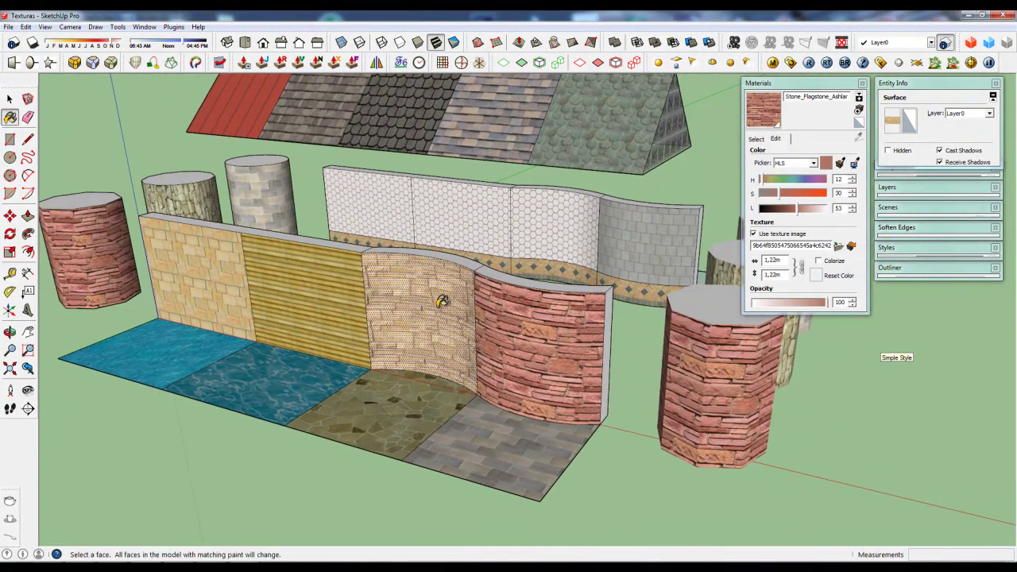
pyautogui.click(757, 139)
pyautogui.click(858, 138)
pyautogui.click(423, 280)
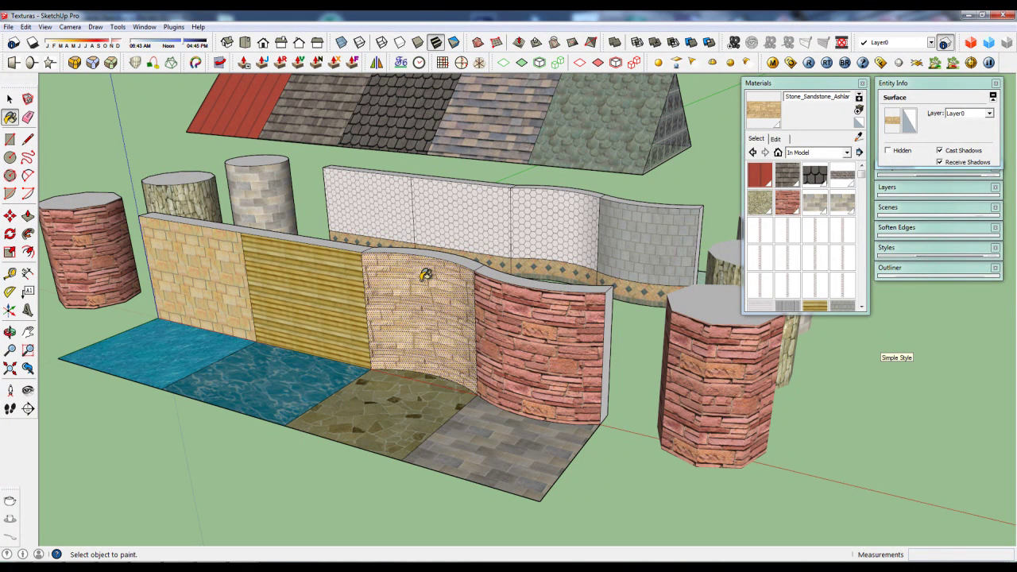
pyautogui.click(783, 141)
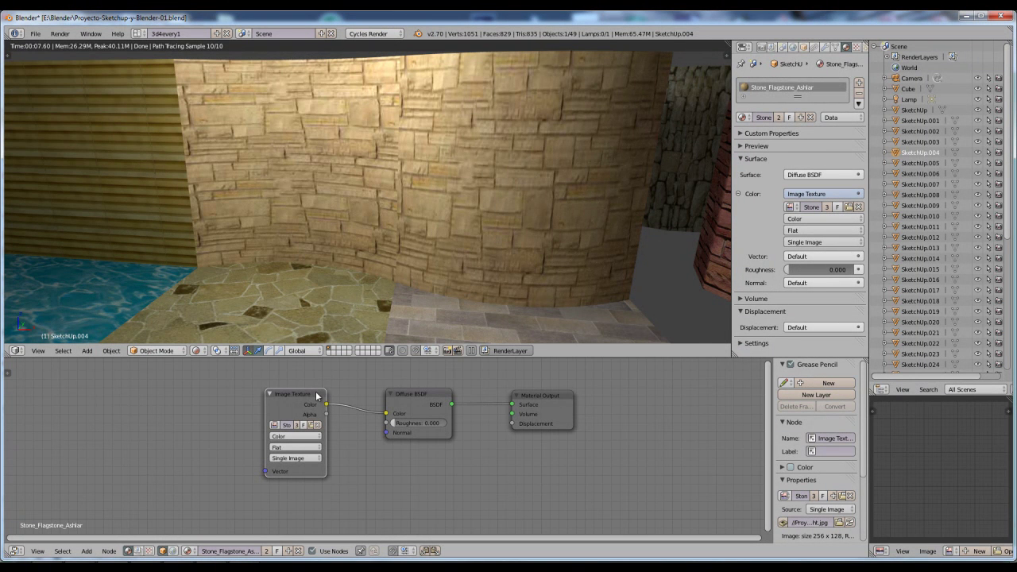
# Back in Blender, add a Mapping node to the Stone_Flagstone_Ashlar material, placed before the Image Texture node
pyautogui.click(87, 551)
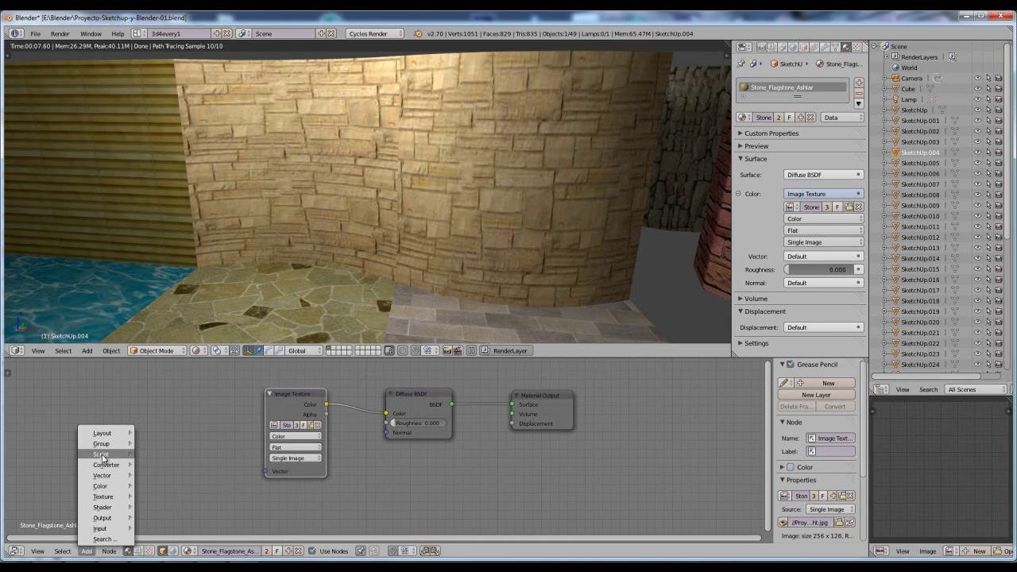
pyautogui.moveTo(103, 467)
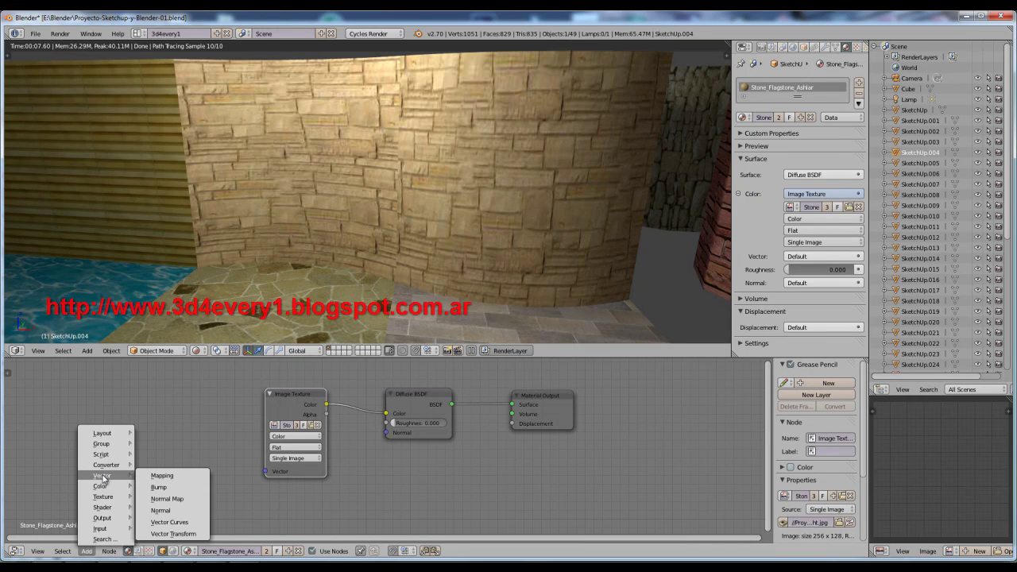
pyautogui.click(162, 475)
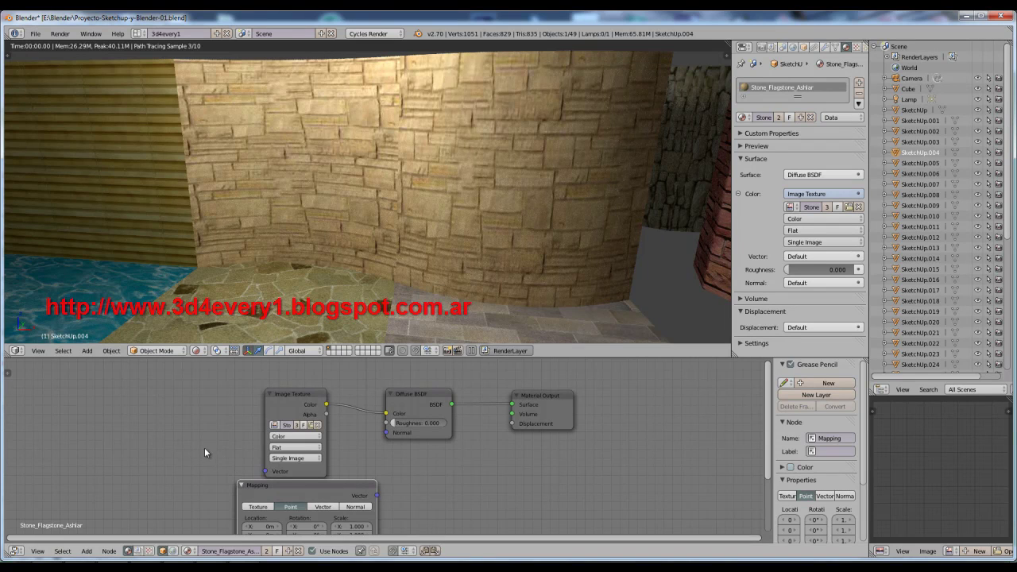
pyautogui.click(70, 538)
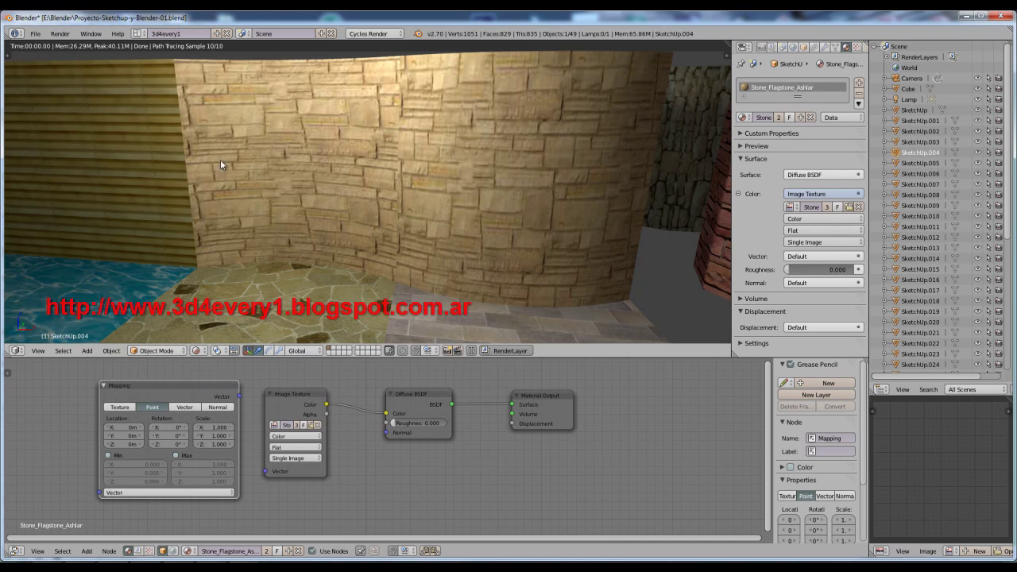
# Switch the viewport shading to Texture and connect the Mapping node's Vector output to the Image Texture's Vector input
pyautogui.click(201, 351)
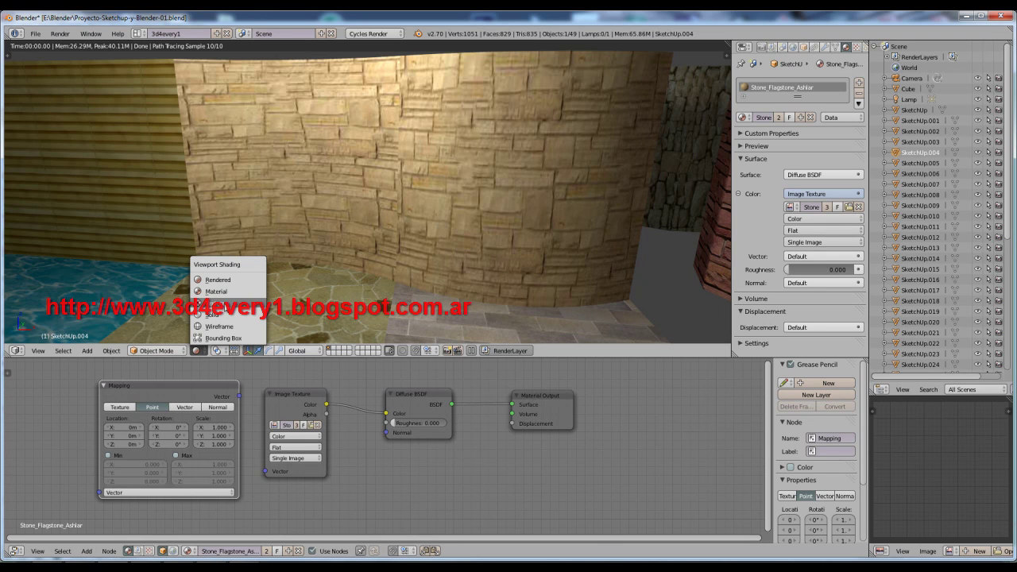
pyautogui.click(226, 308)
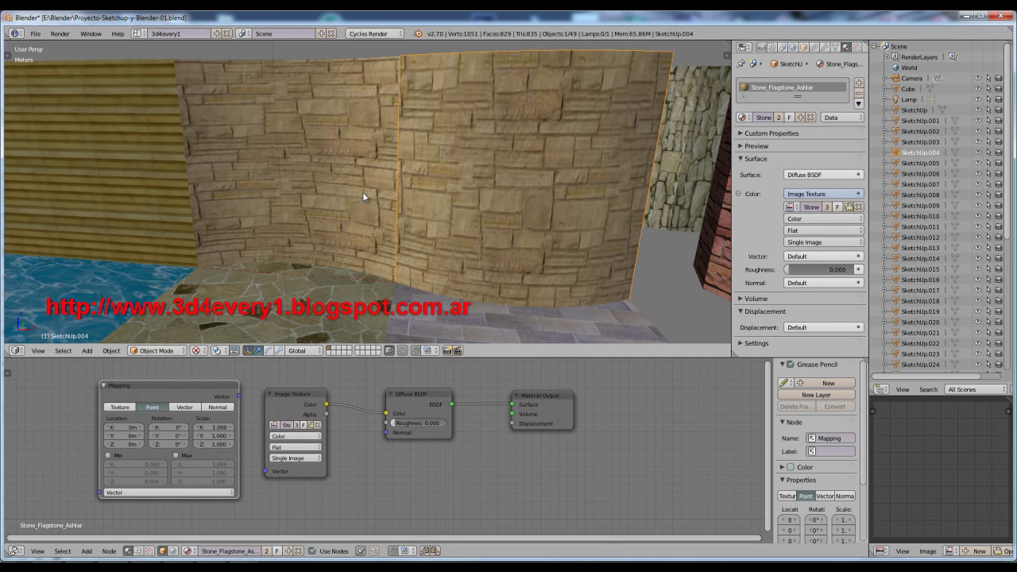
pyautogui.moveTo(461, 440); pyautogui.dragTo(586, 435, button='middle')
pyautogui.scroll(-1, 586, 436)
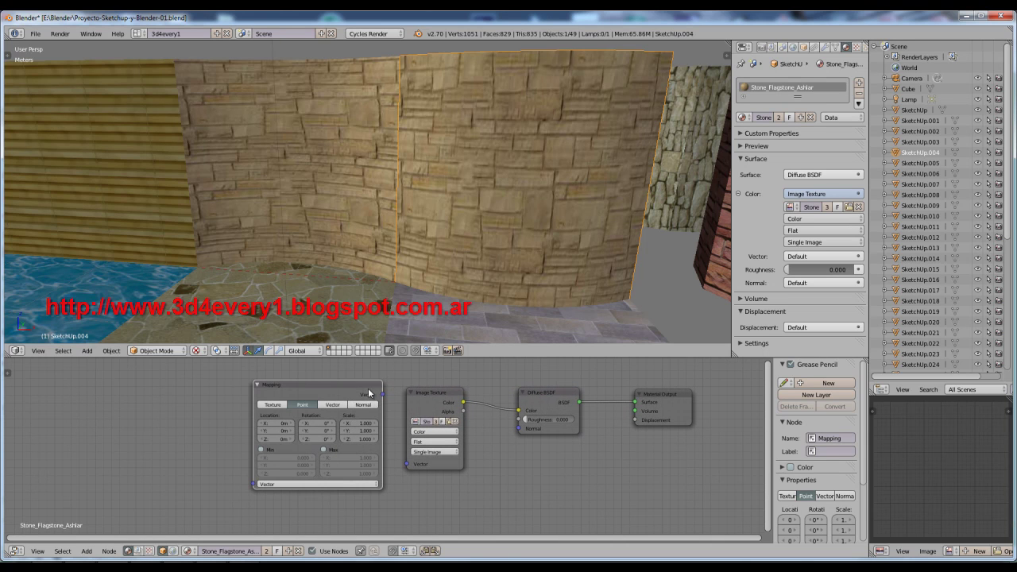
pyautogui.moveTo(353, 390); pyautogui.dragTo(326, 386)
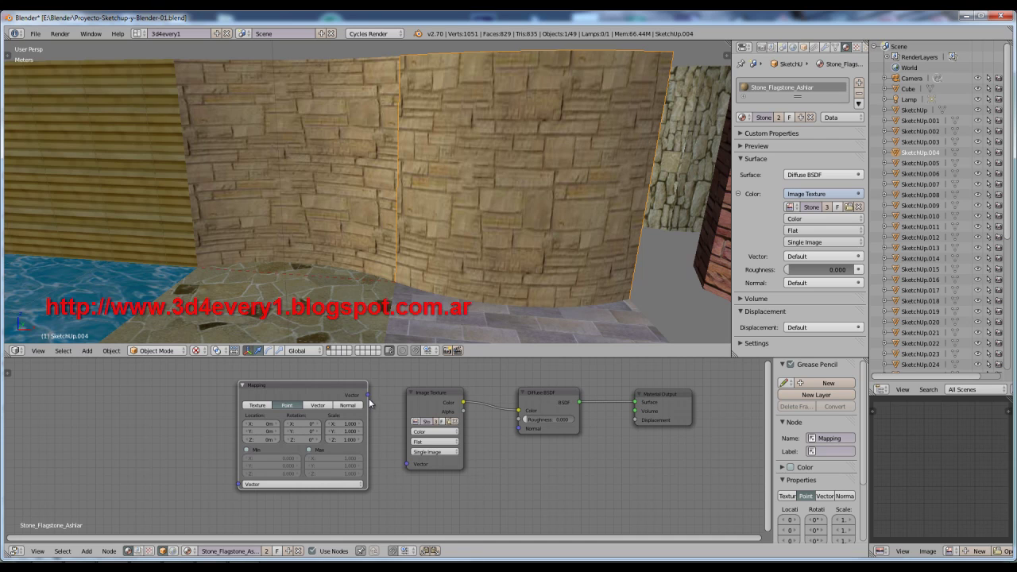
pyautogui.moveTo(368, 395); pyautogui.dragTo(401, 466)
pyautogui.moveTo(340, 391)
pyautogui.mouseDown()
pyautogui.moveTo(330, 393)
pyautogui.moveTo(338, 390)
pyautogui.mouseUp()
# Set the Mapping node's scale to 0.910 in X and 1.830 in Z
pyautogui.click(351, 427)
pyautogui.write('1')
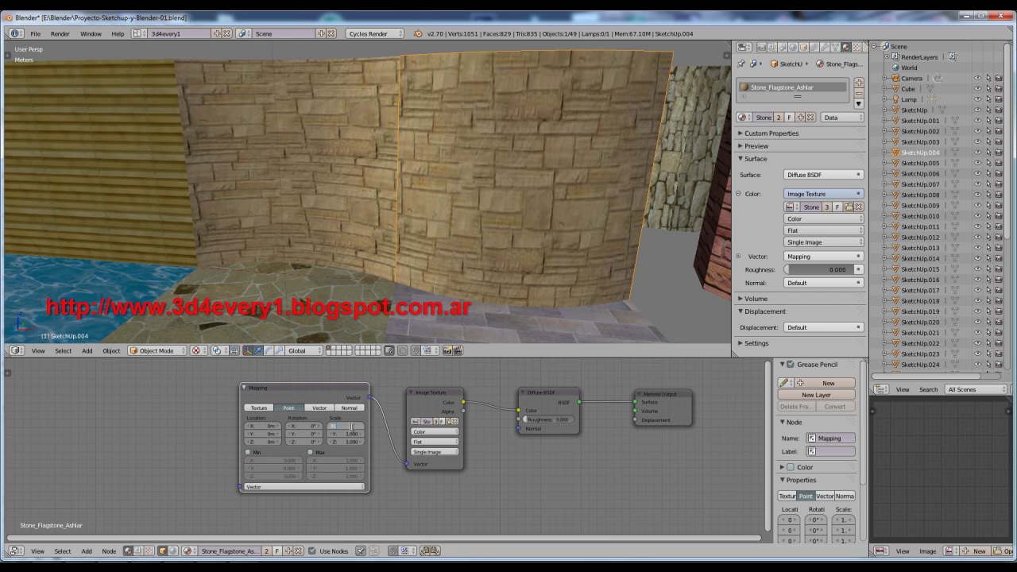
pyautogui.click(350, 440)
pyautogui.write('1')
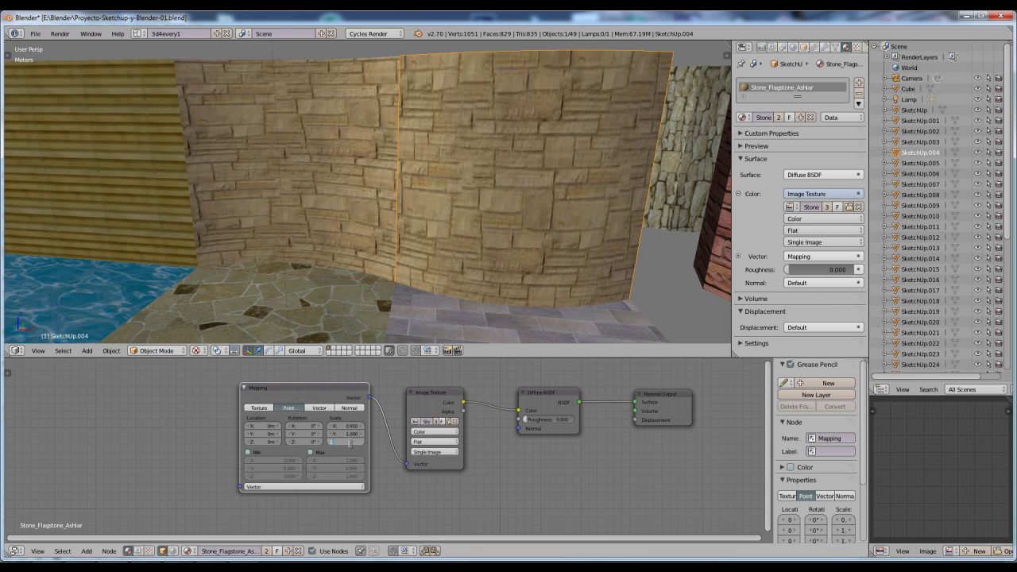
pyautogui.press('Return')
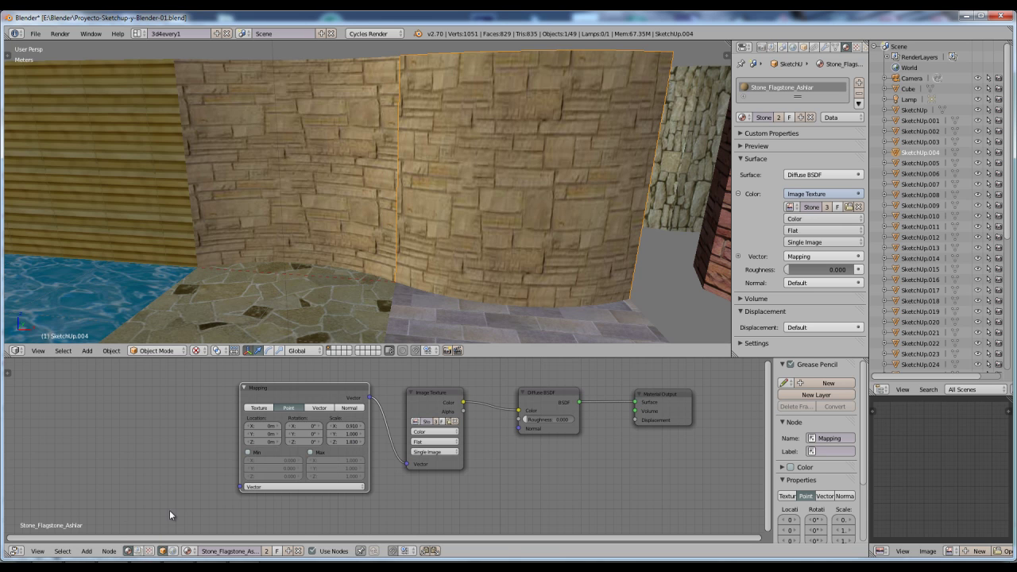
# Add a Texture Coordinate node before the Mapping node and connect its UV output to the Mapping node's Vector input
pyautogui.click(87, 552)
pyautogui.moveTo(112, 521)
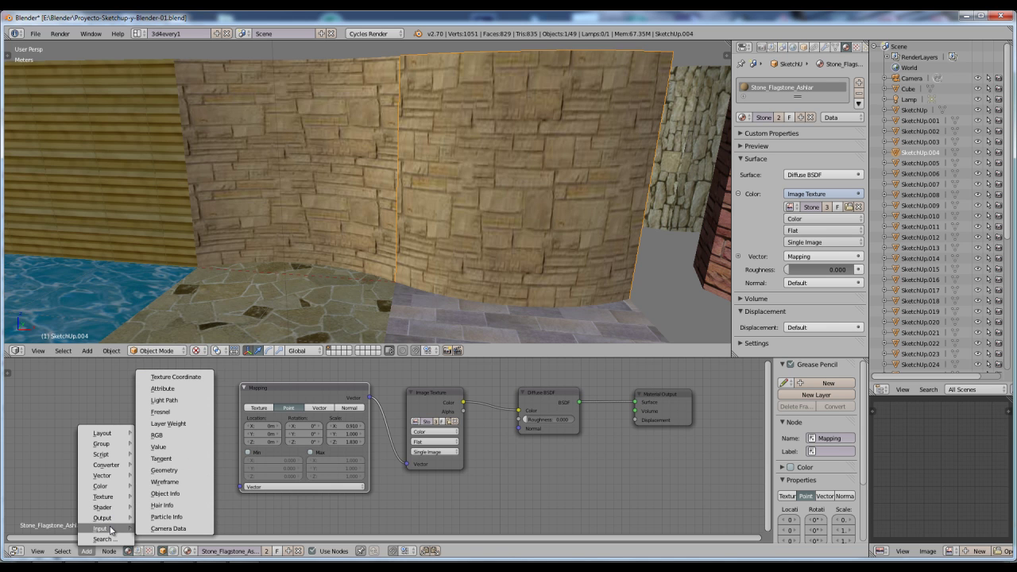
pyautogui.click(176, 377)
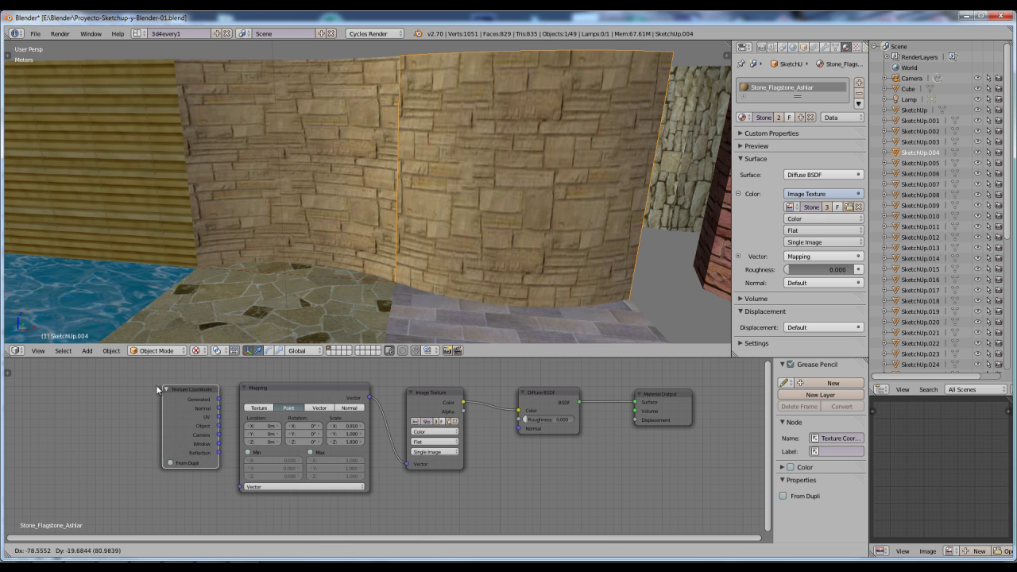
pyautogui.click(159, 421)
pyautogui.moveTo(193, 414); pyautogui.dragTo(239, 487)
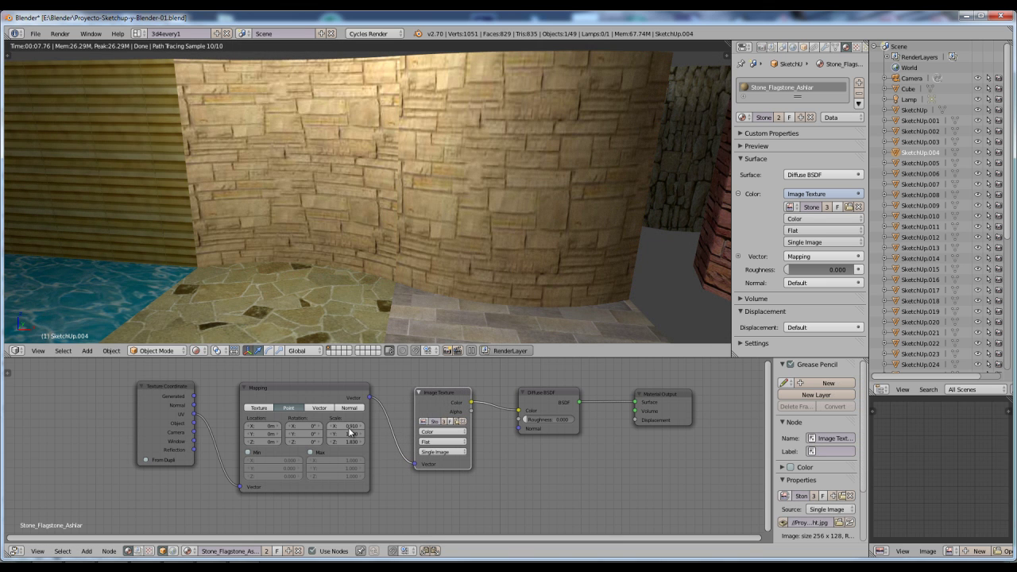
# Try other X scales on the Mapping node, including -0.29, and return the X scale to 0.91
pyautogui.moveTo(350, 432); pyautogui.dragTo(335, 429)
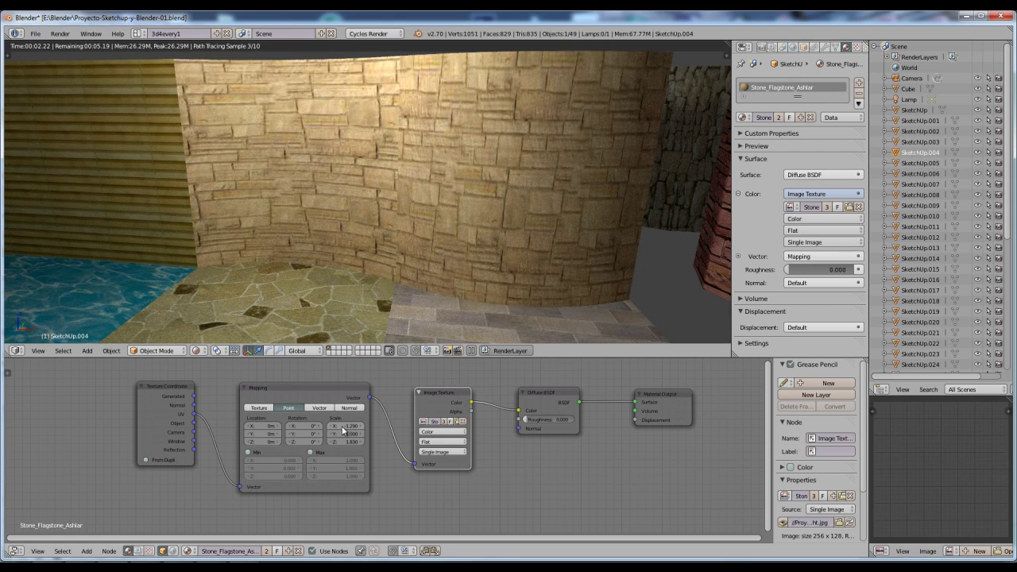
pyautogui.moveTo(337, 431); pyautogui.dragTo(354, 429)
pyautogui.click(355, 429)
pyautogui.write('-0.29')
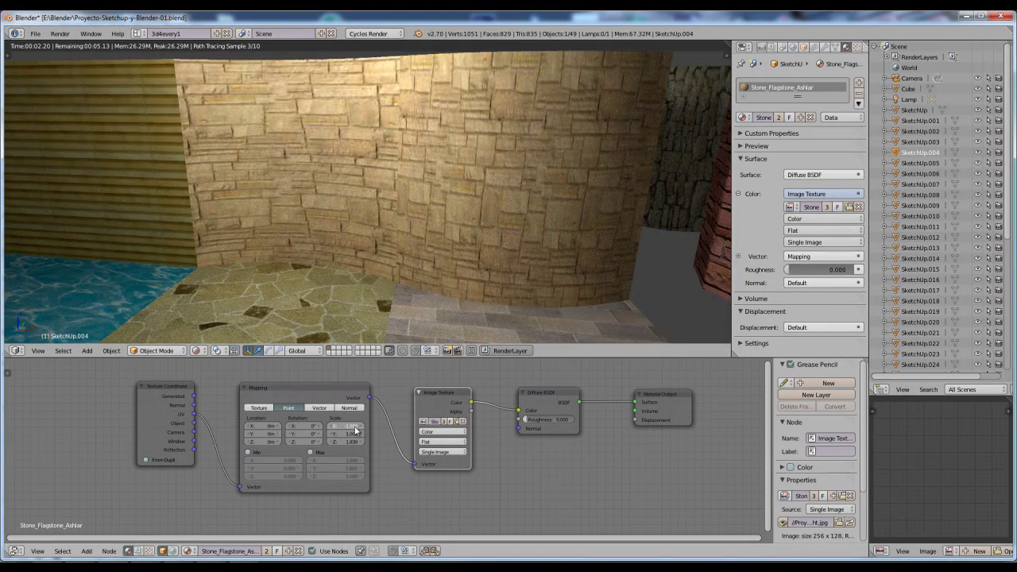
pyautogui.press('Return')
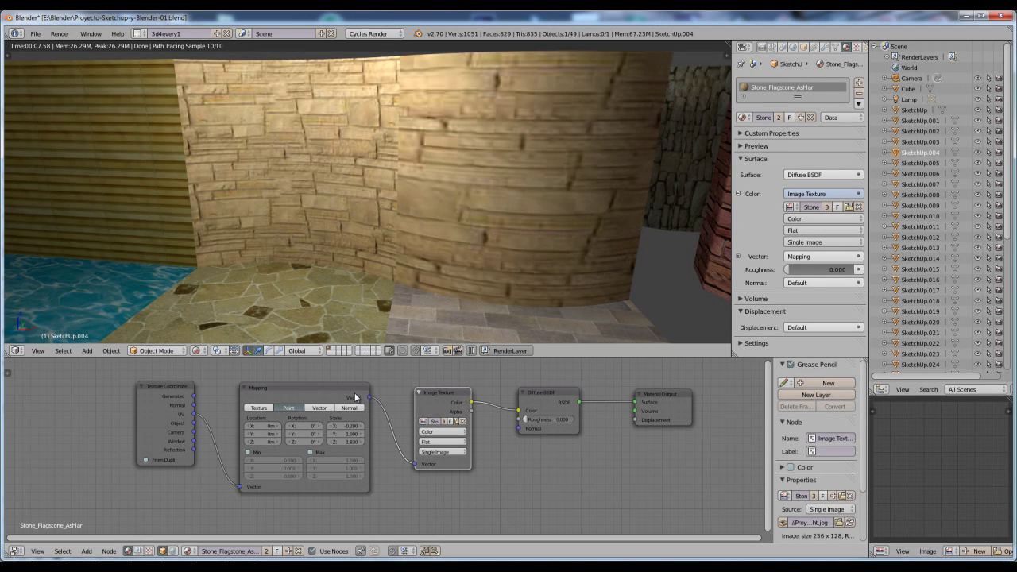
pyautogui.click(354, 426)
pyautogui.press('BackSpace')
pyautogui.write('0.91')
pyautogui.press('Return')
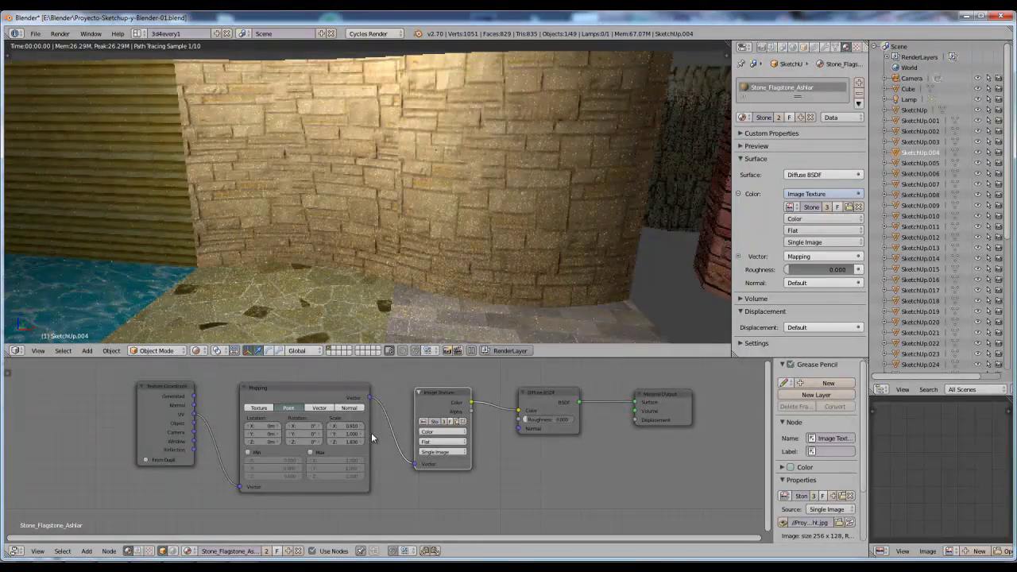
# Try the Mapping node's Max limit with the UV output reconnected to its Vector input, and disable Max again
pyautogui.click(311, 452)
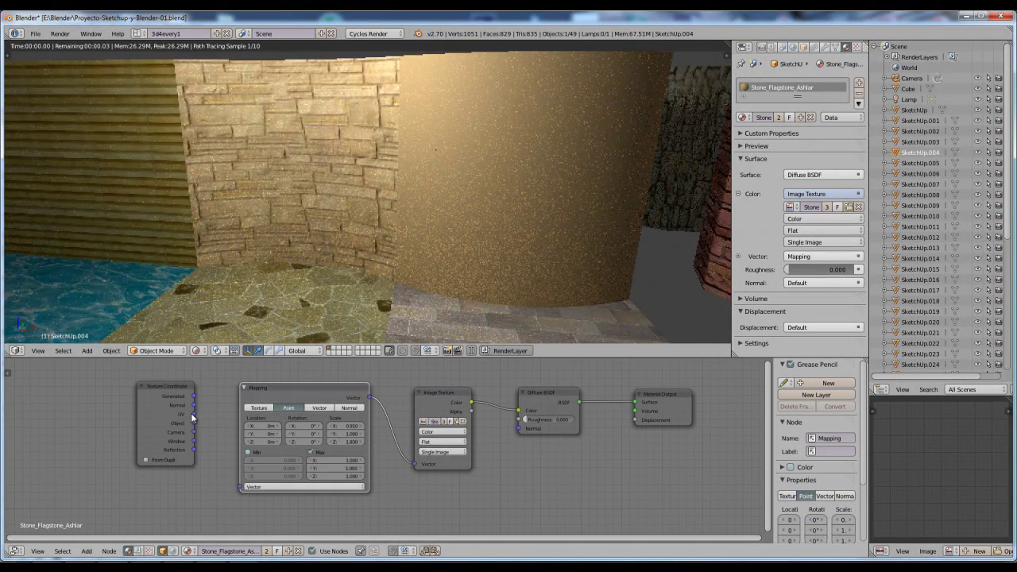
pyautogui.moveTo(193, 414); pyautogui.dragTo(240, 486)
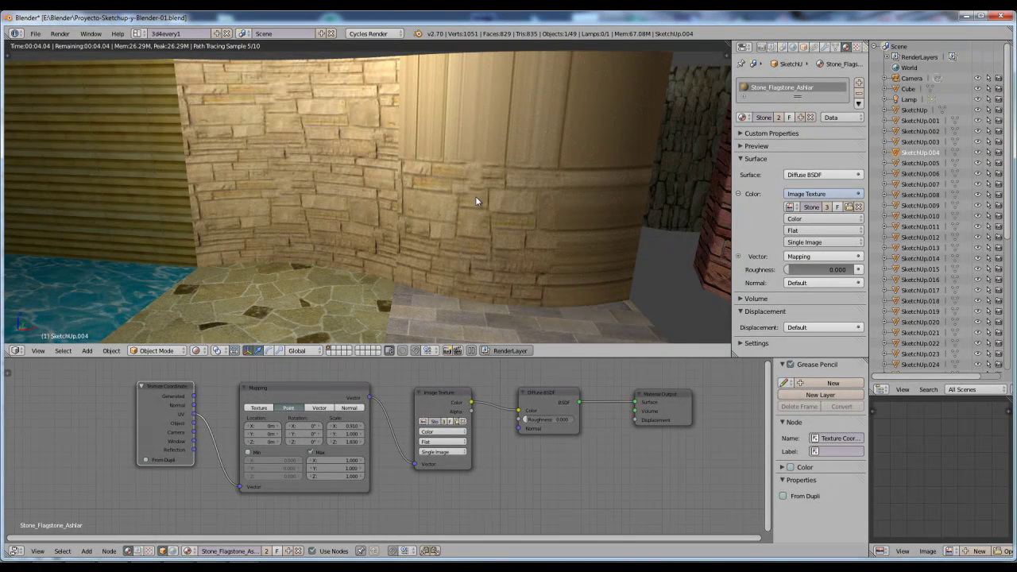
pyautogui.click(312, 452)
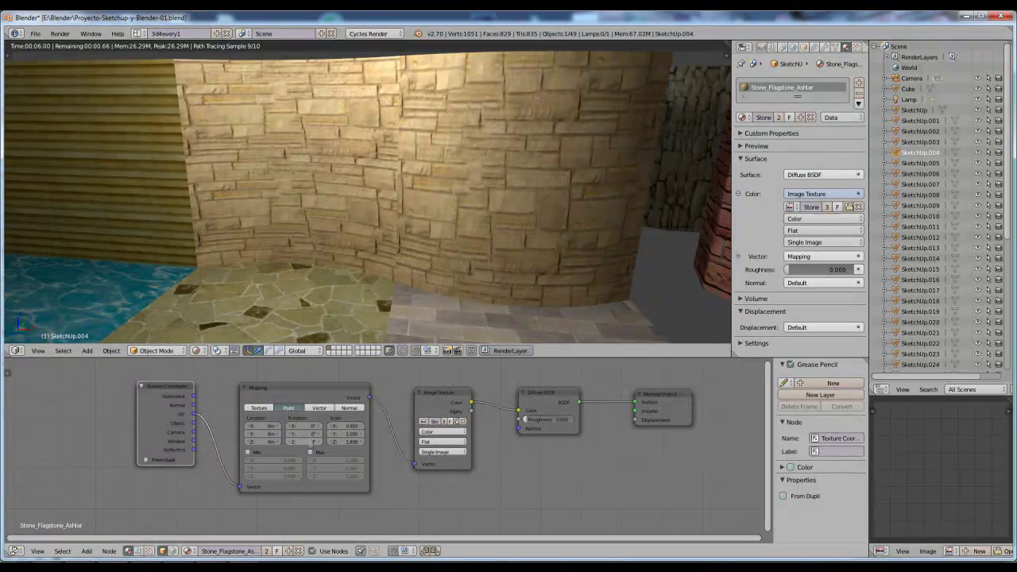
# Try a 45° Z rotation on the Mapping node and reset it to 0, dismissing the Windows colour-scheme dialog
pyautogui.doubleClick(311, 441)
pyautogui.write('45')
pyautogui.press('Return')
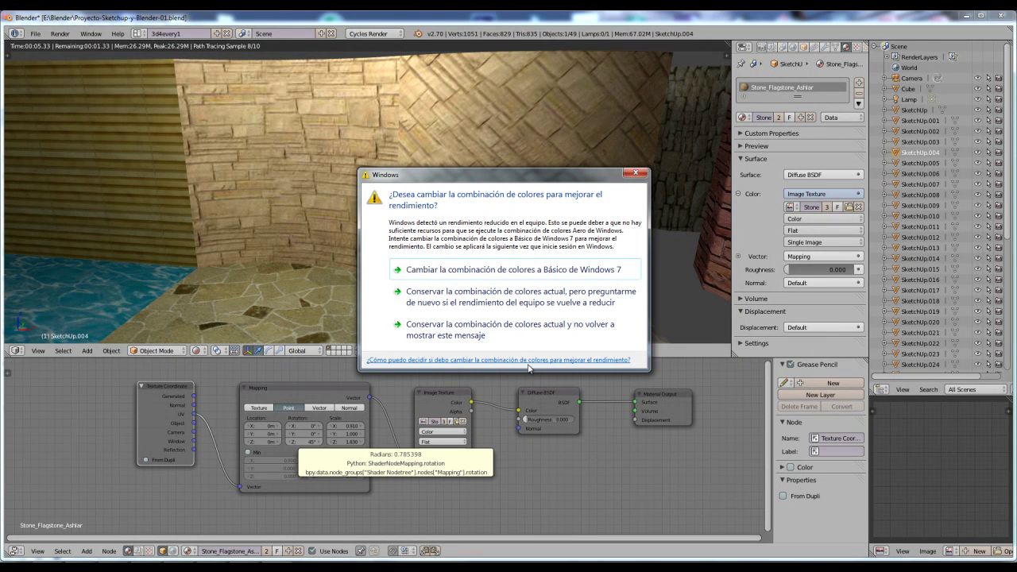
pyautogui.click(635, 173)
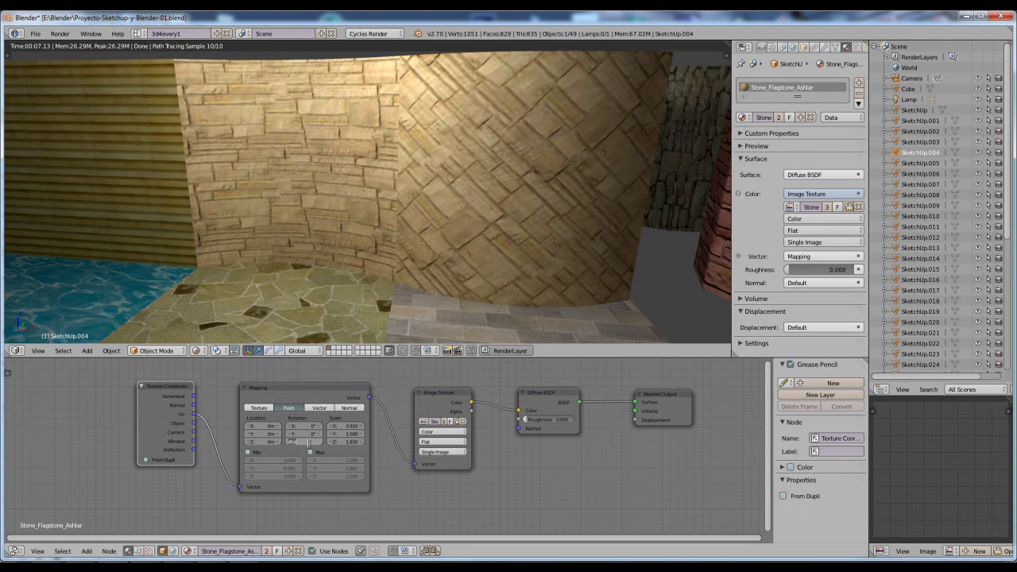
pyautogui.write('0')
pyautogui.press('Return')
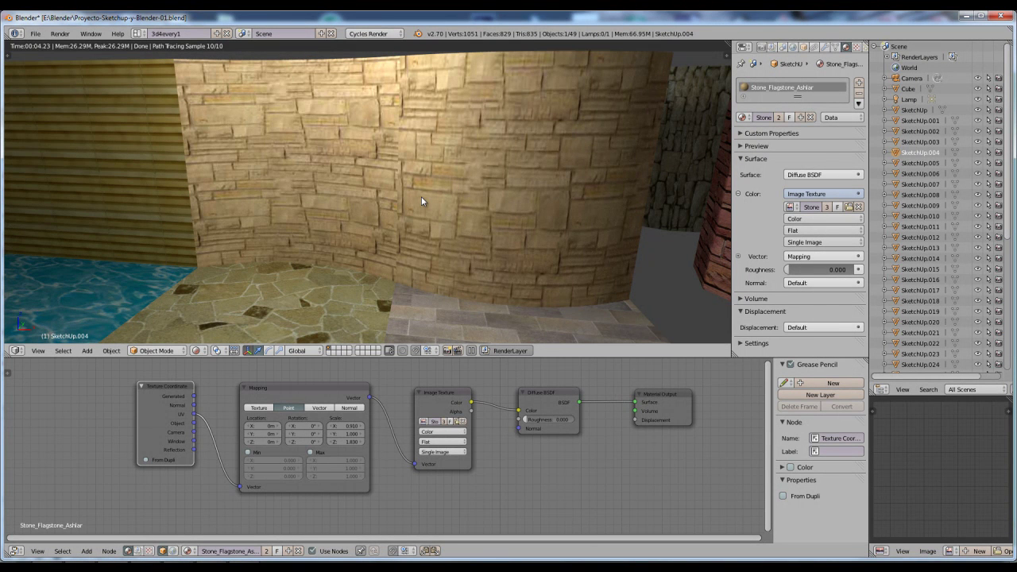
# Switch to Solid shading in top view and duplicate the lamp, placing the copy about 2.2 m away along positive X
pyautogui.click(200, 349)
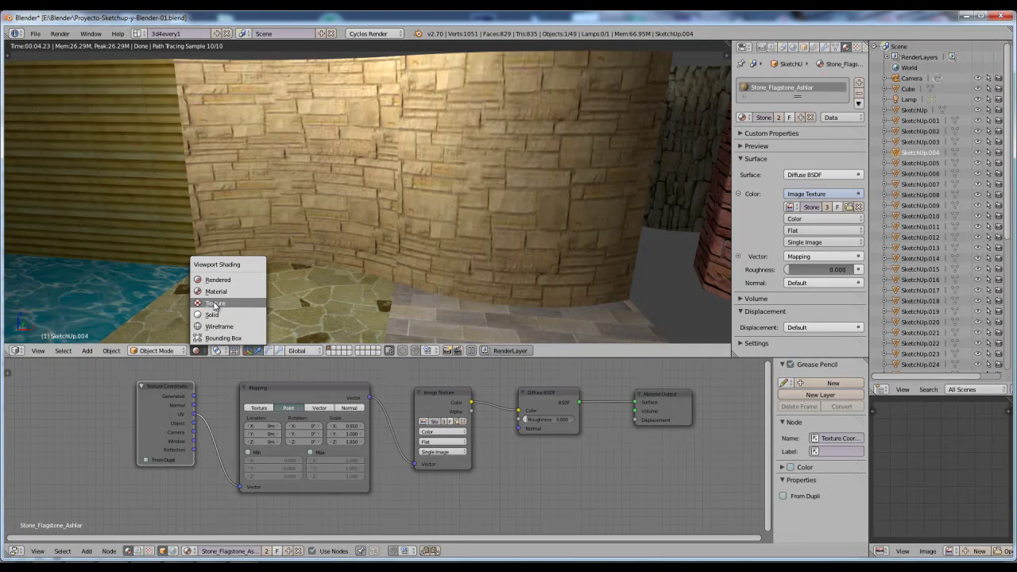
pyautogui.click(212, 315)
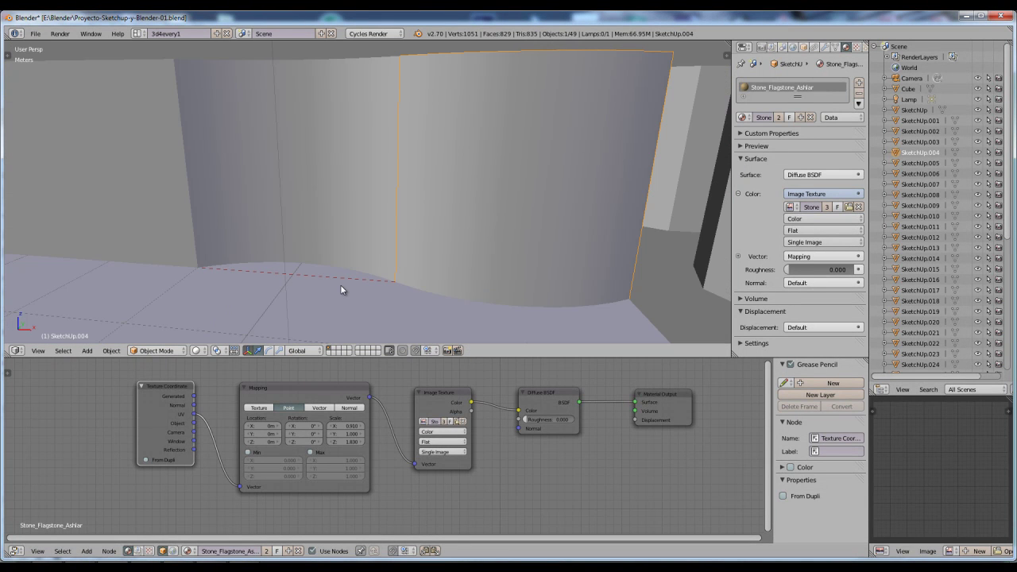
pyautogui.press('KP_7')
pyautogui.scroll(-8, 380, 291)
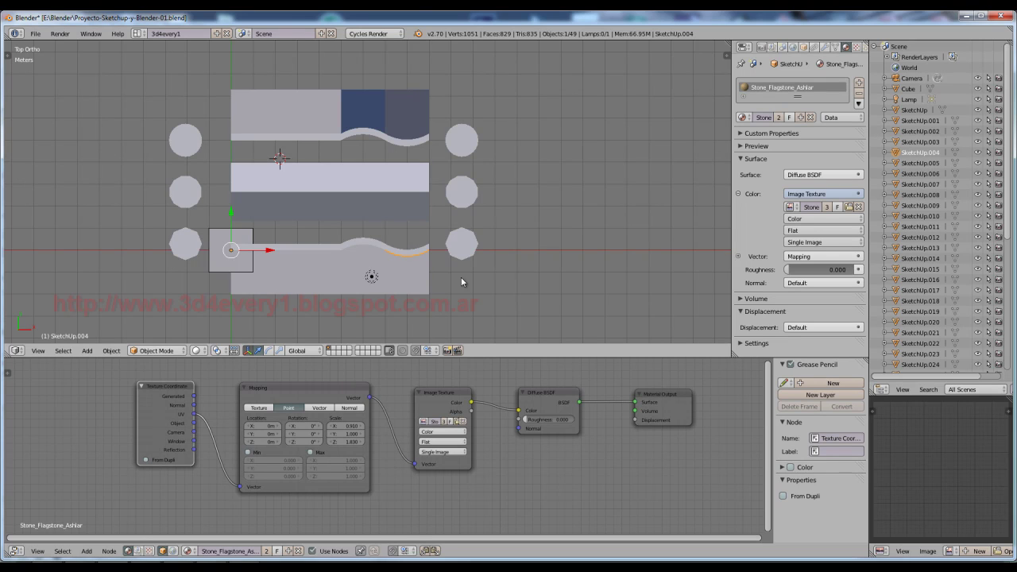
pyautogui.rightClick(375, 282)
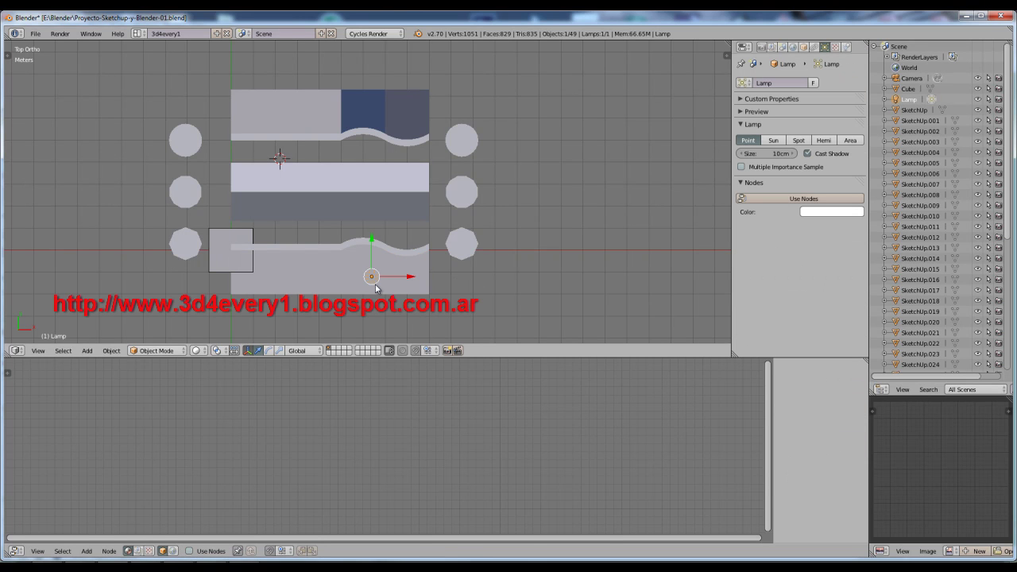
pyautogui.hotkey('shift', 'd')
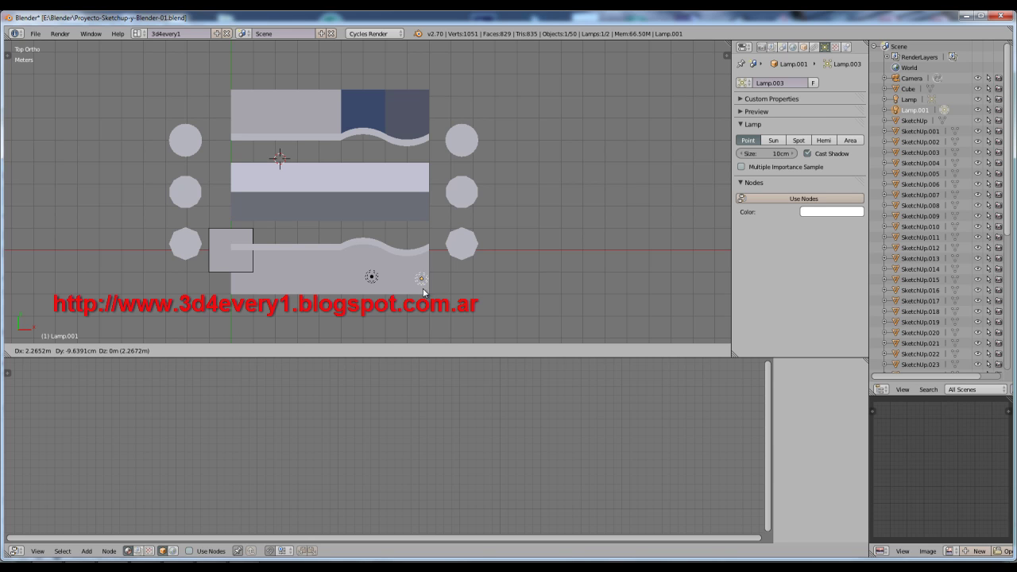
pyautogui.click(421, 298)
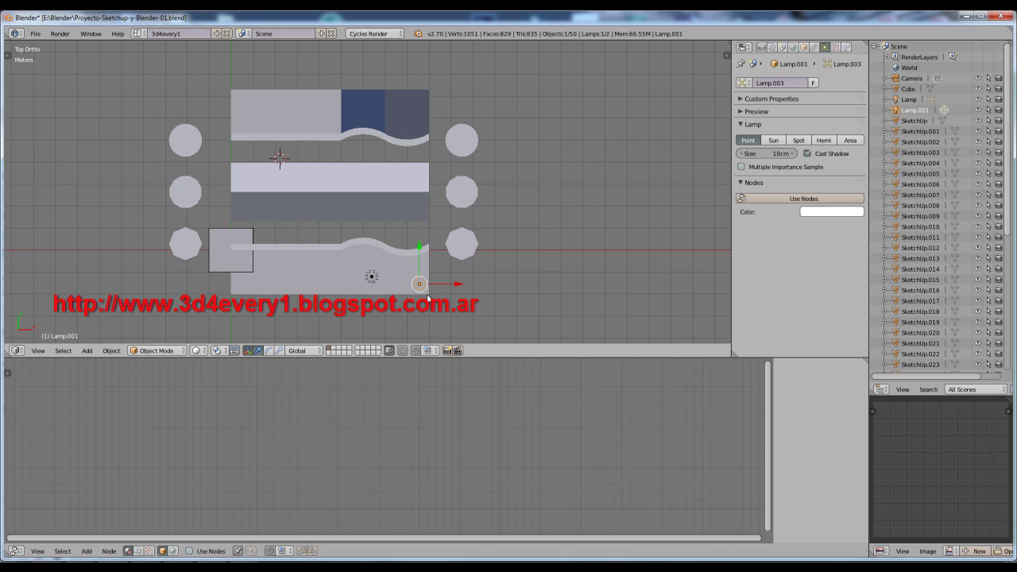
# Duplicate the lamp twice more, placing one copy in front of the rear curved wall and one near the front floor's opposite end
pyautogui.hotkey('shift', 'd')
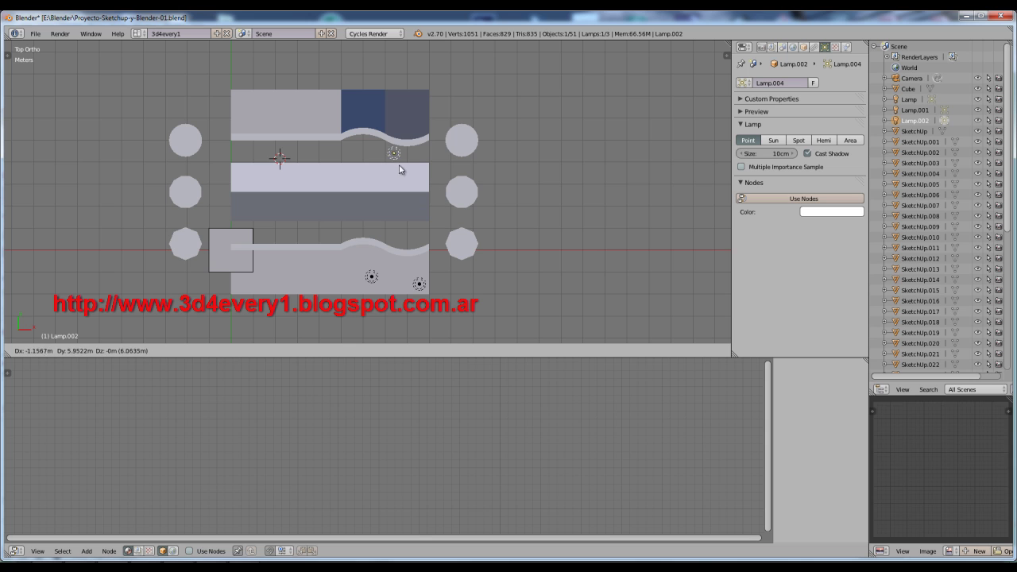
pyautogui.click(378, 168)
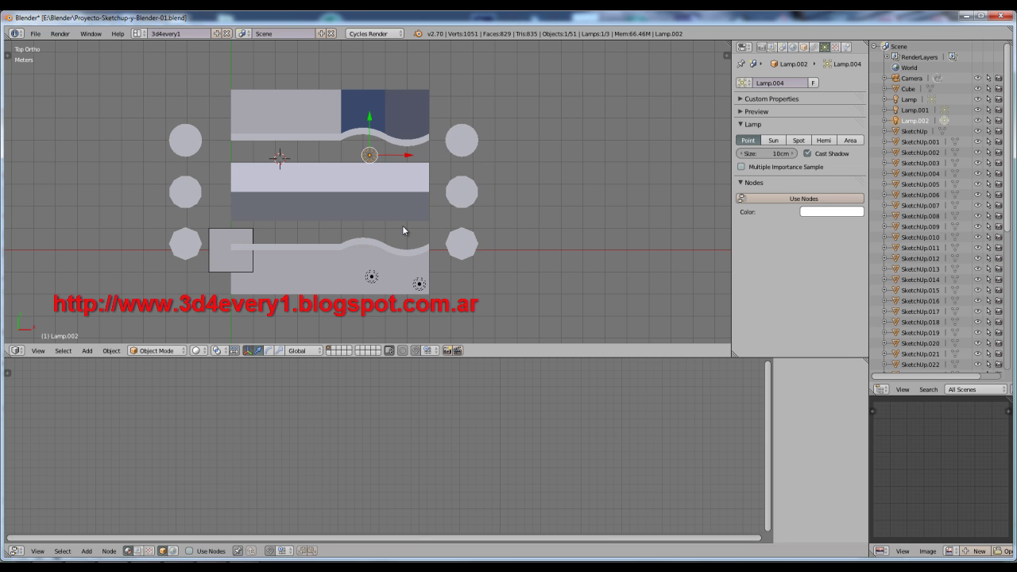
pyautogui.hotkey('shift', 'd')
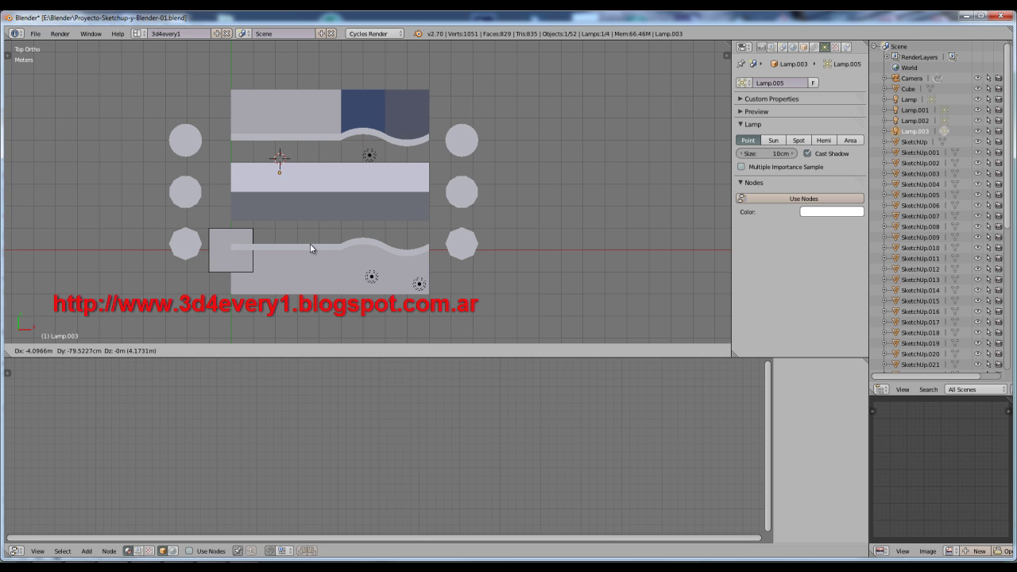
pyautogui.click(305, 52)
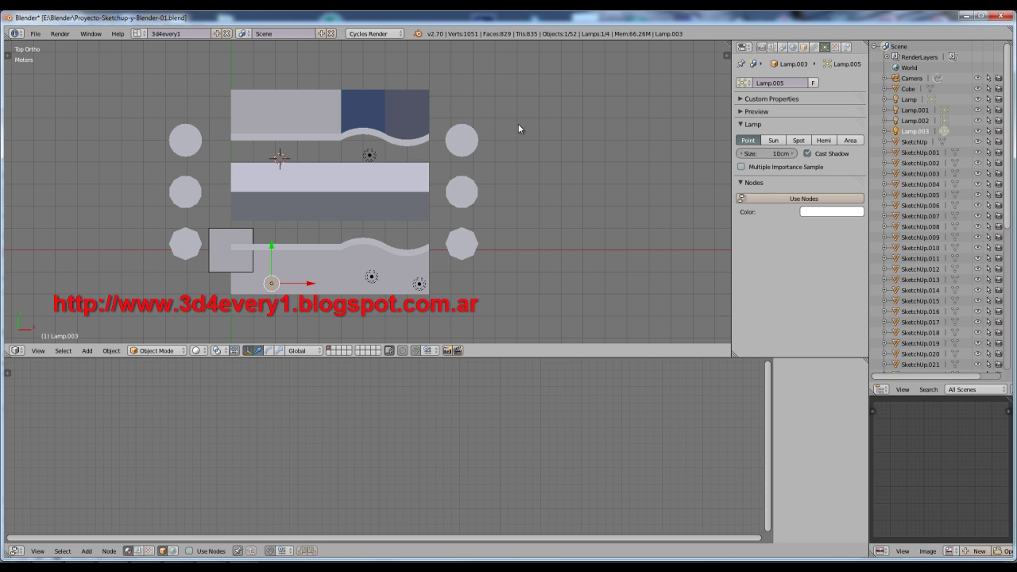
# Look through the camera with the whole frame in view and switch the viewport shading to Rendered
pyautogui.press('KP_0')
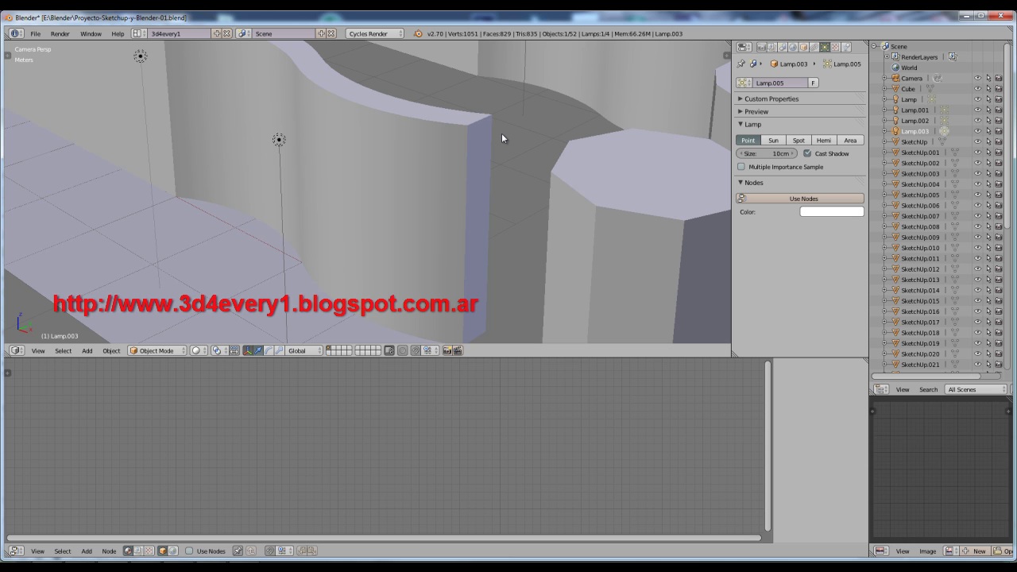
pyautogui.scroll(-8, 473, 133)
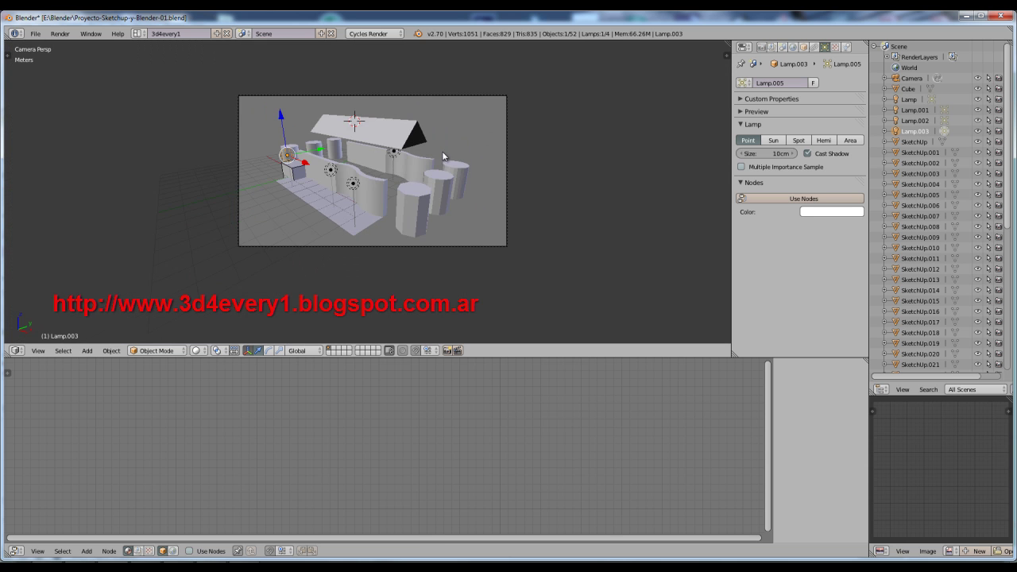
pyautogui.scroll(4, 442, 151)
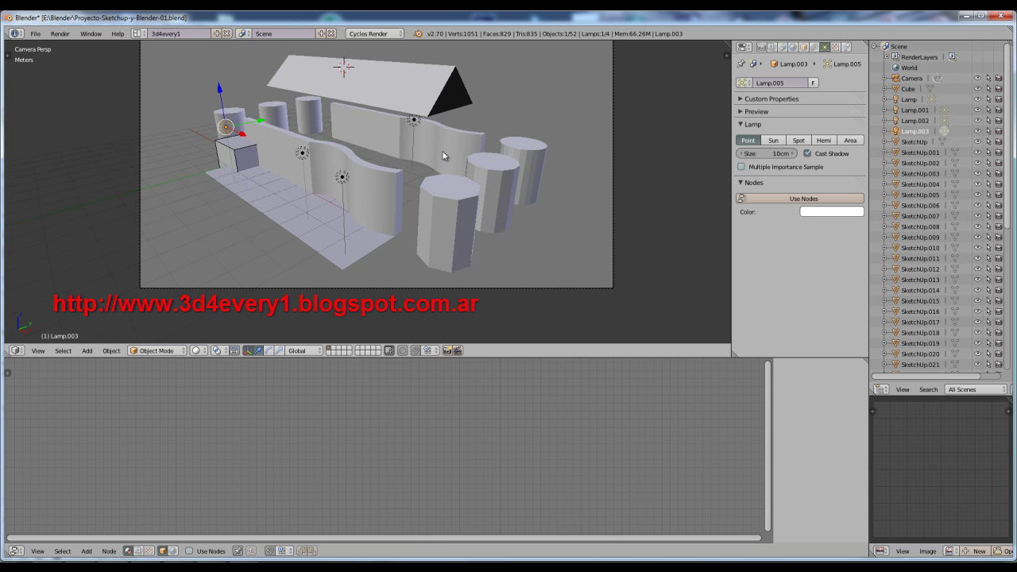
pyautogui.keyDown('shift'); pyautogui.moveTo(467, 182); pyautogui.dragTo(477, 182, button='middle'); pyautogui.keyUp('shift')
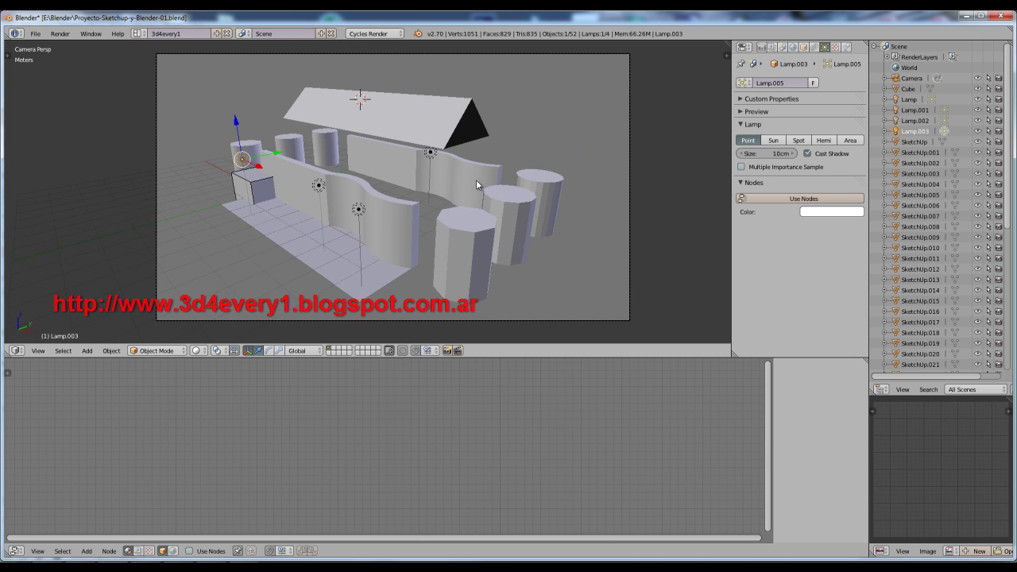
pyautogui.click(196, 351)
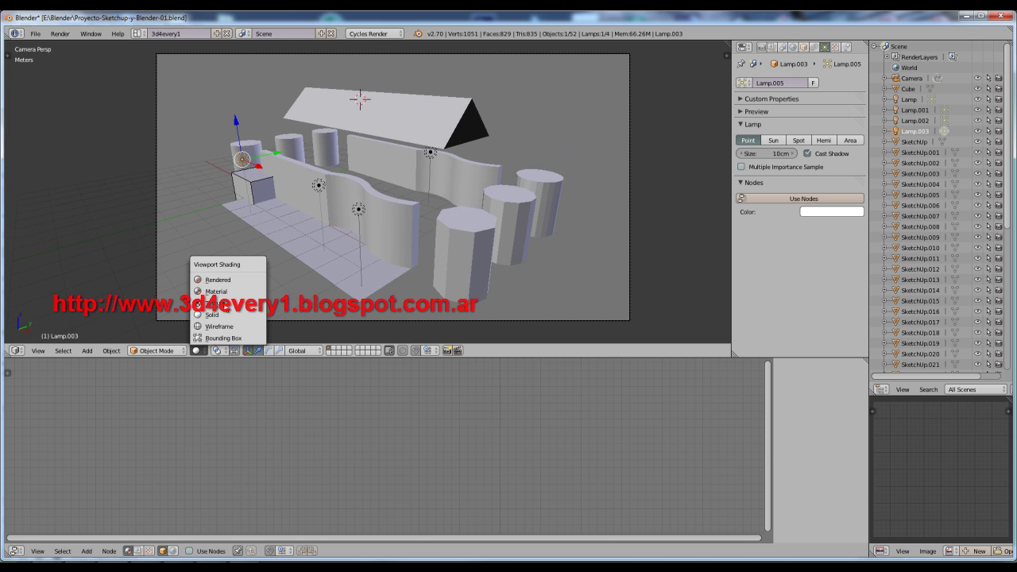
pyautogui.click(234, 280)
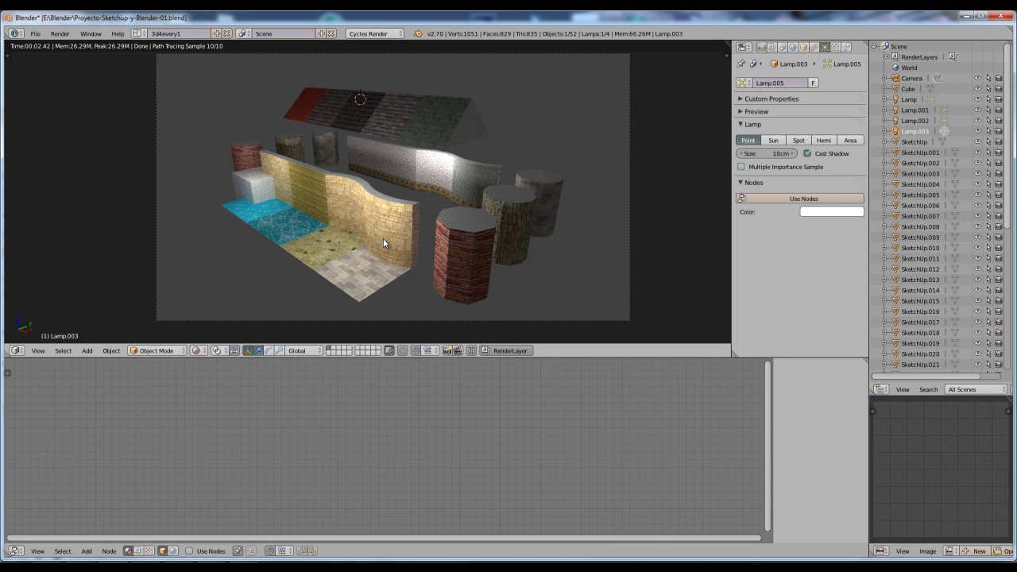
# Select the front curved stone wall and insert a Mix Shader node between its Diffuse BSDF and Material Output nodes
pyautogui.scroll(1, 383, 243)
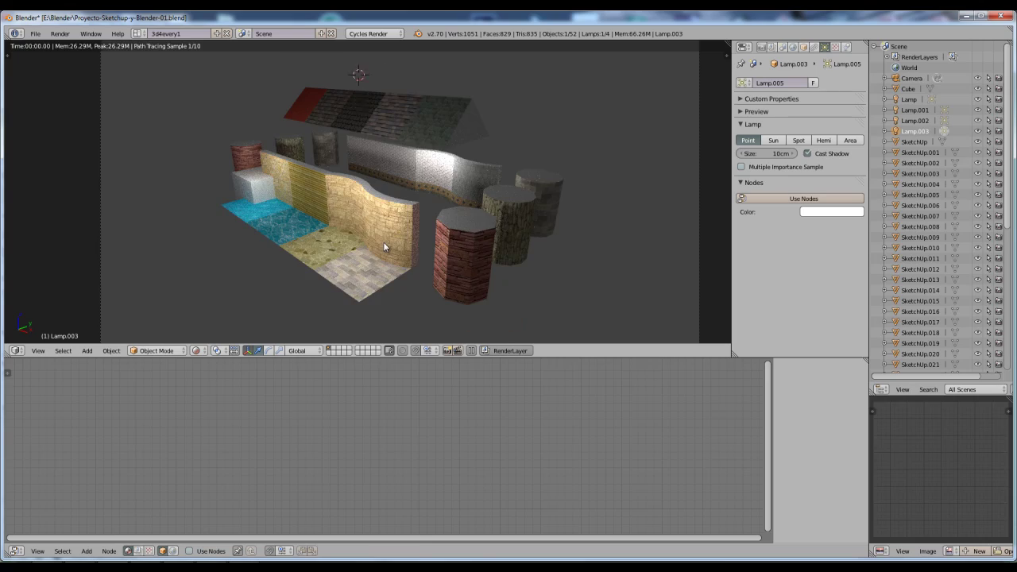
pyautogui.moveTo(375, 245); pyautogui.dragTo(395, 219, button='middle')
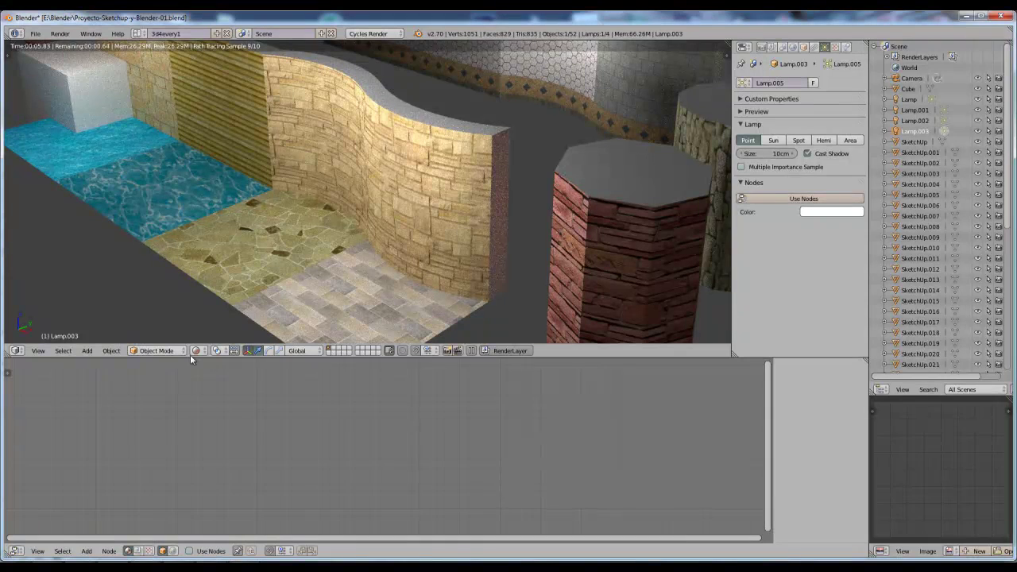
pyautogui.rightClick(433, 177)
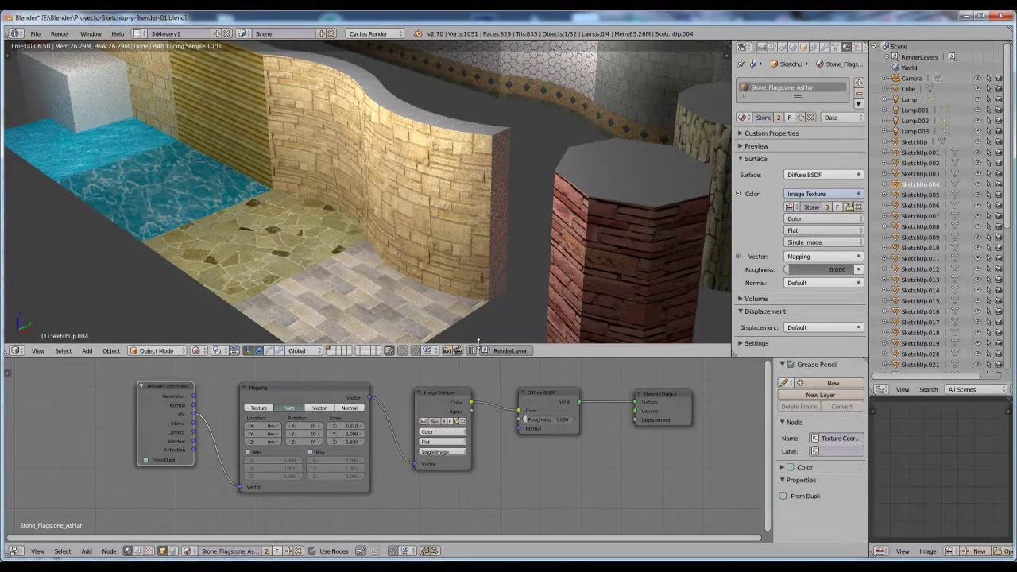
pyautogui.moveTo(490, 378); pyautogui.dragTo(454, 379, button='middle')
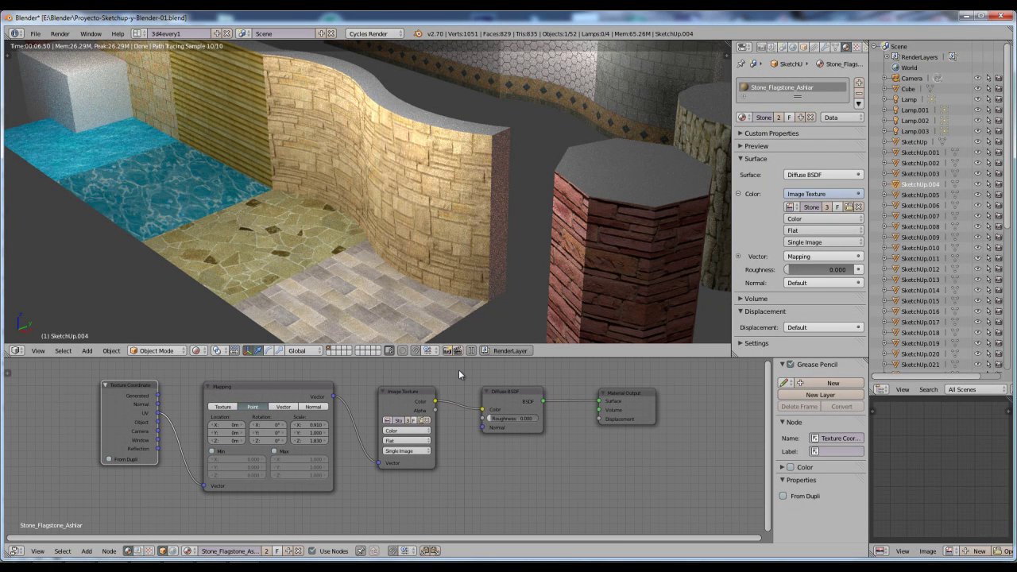
pyautogui.moveTo(457, 422); pyautogui.dragTo(436, 418, button='middle')
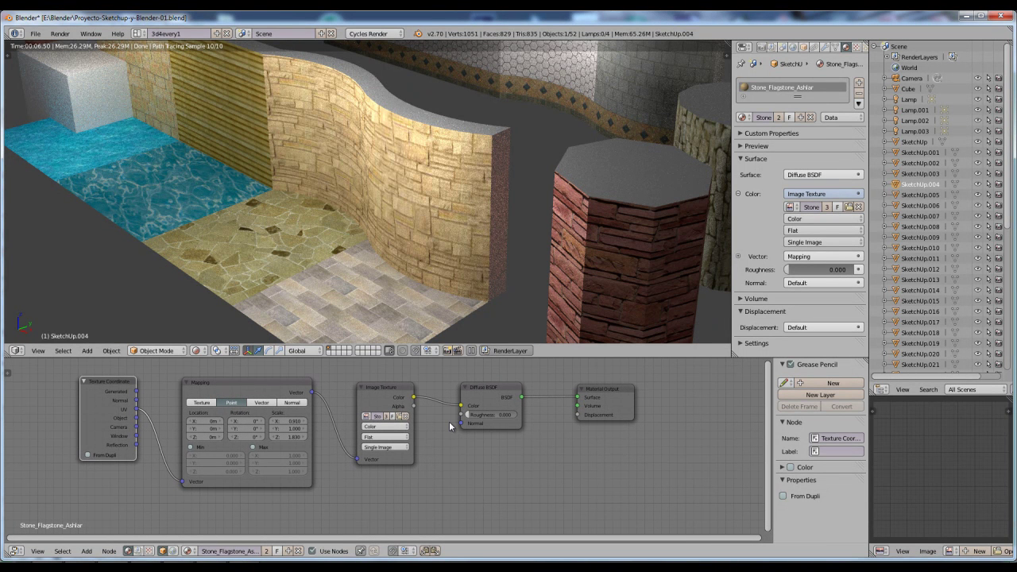
pyautogui.click(87, 551)
pyautogui.moveTo(116, 500)
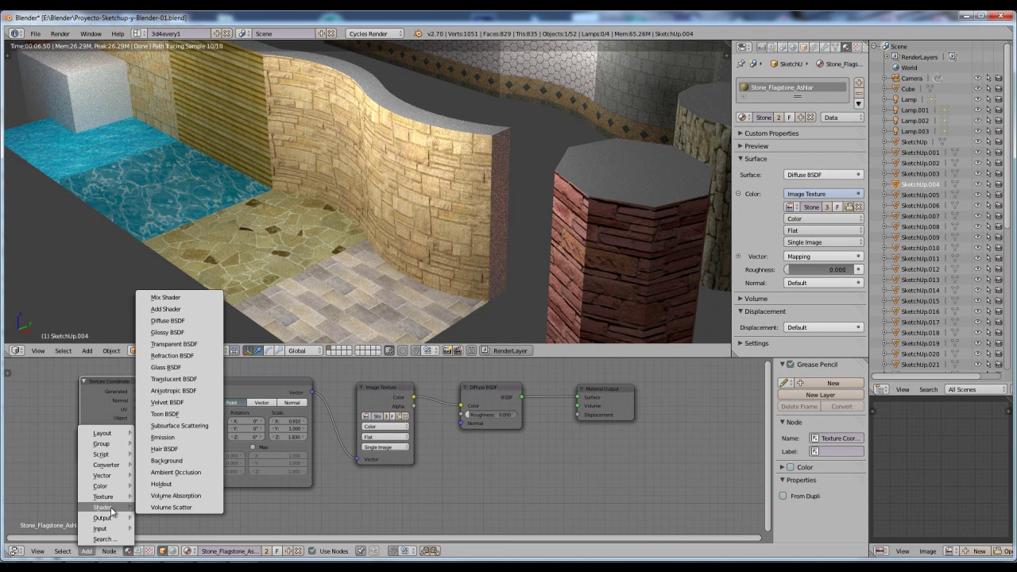
pyautogui.click(165, 297)
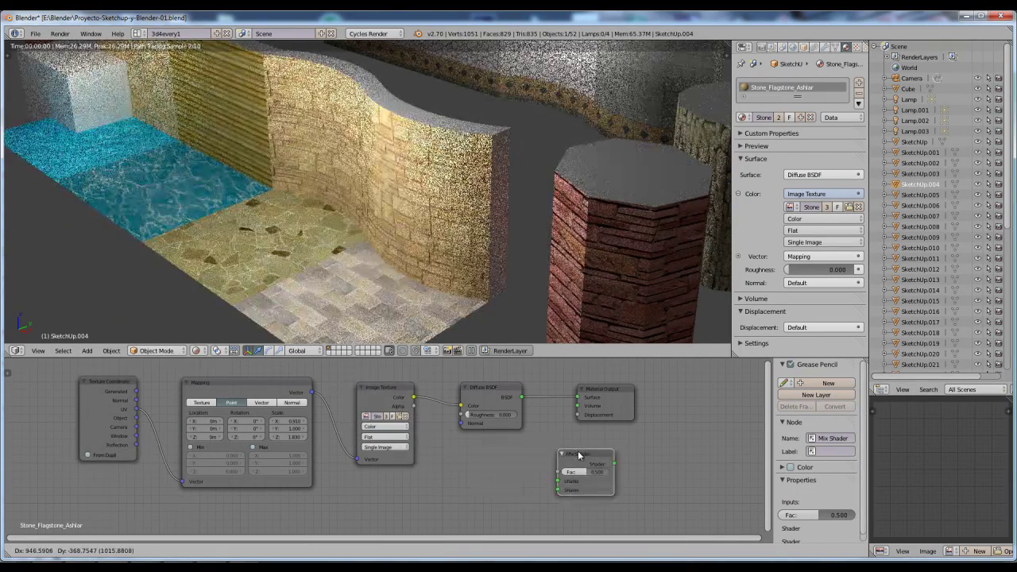
pyautogui.click(588, 459)
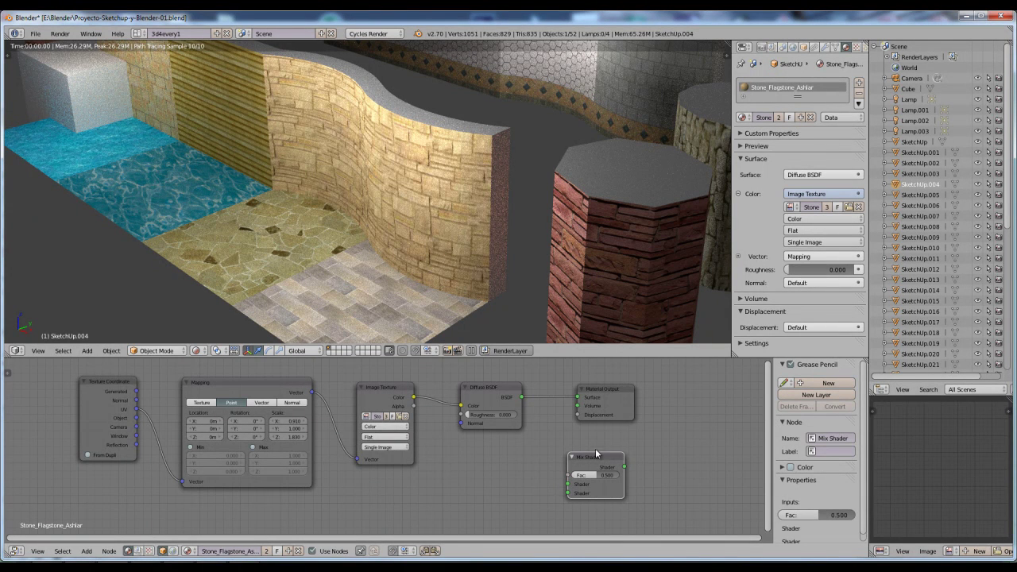
pyautogui.moveTo(616, 389); pyautogui.dragTo(673, 392)
pyautogui.moveTo(600, 460); pyautogui.dragTo(581, 393)
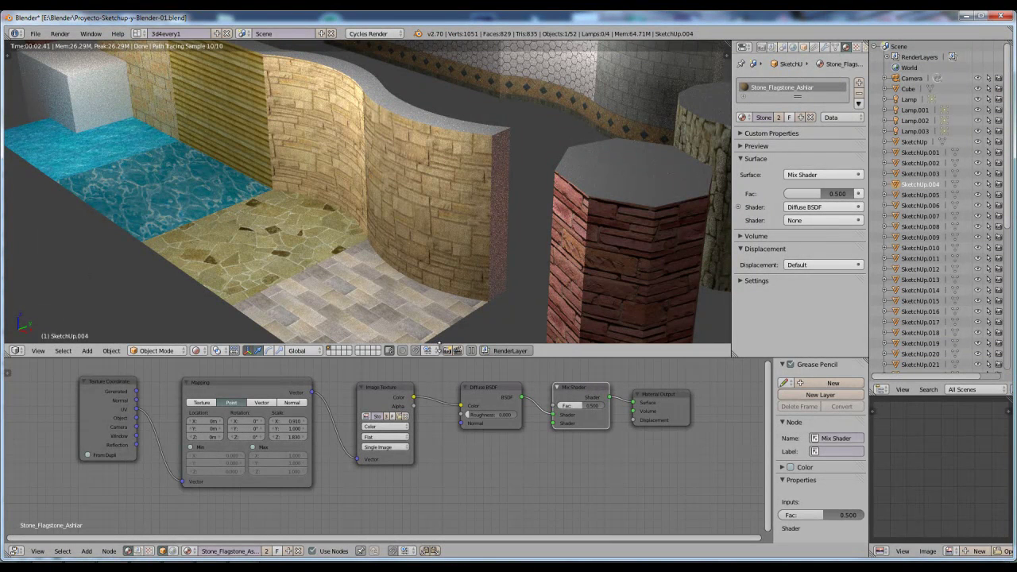
# Add a Glossy BSDF node below the Diffuse BSDF and connect it to the Mix Shader's second shader input
pyautogui.click(88, 551)
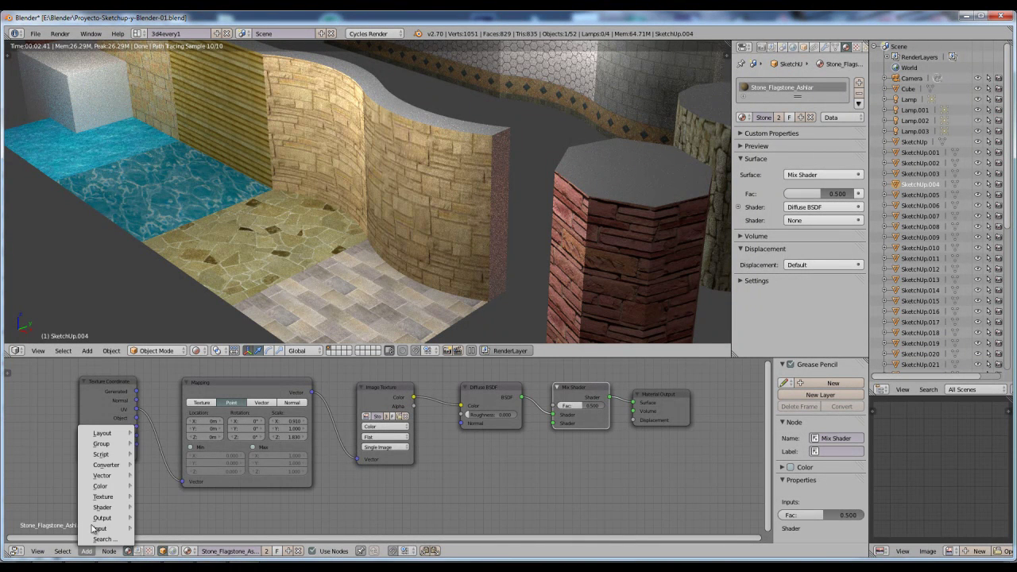
pyautogui.moveTo(102, 498)
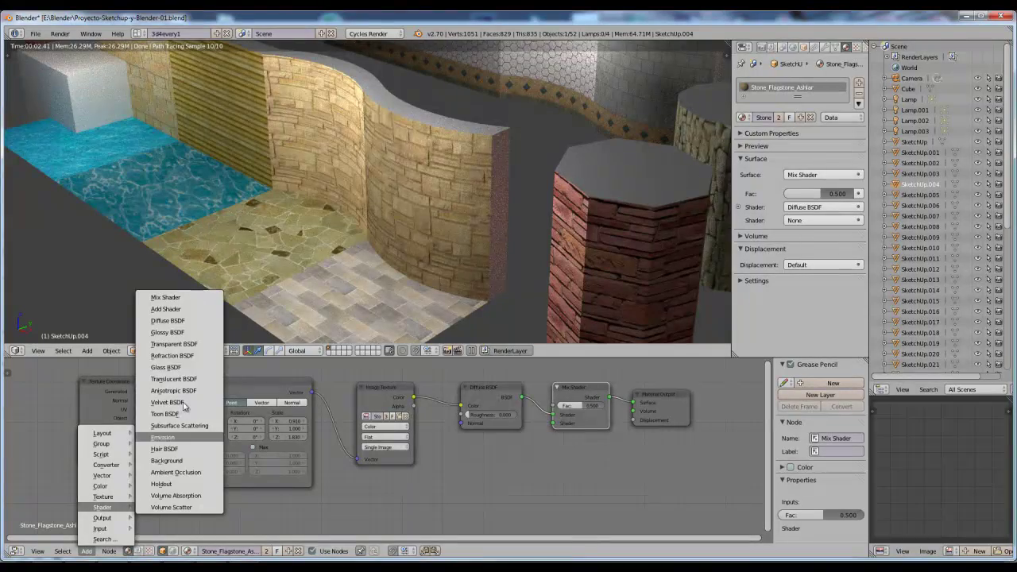
pyautogui.click(168, 332)
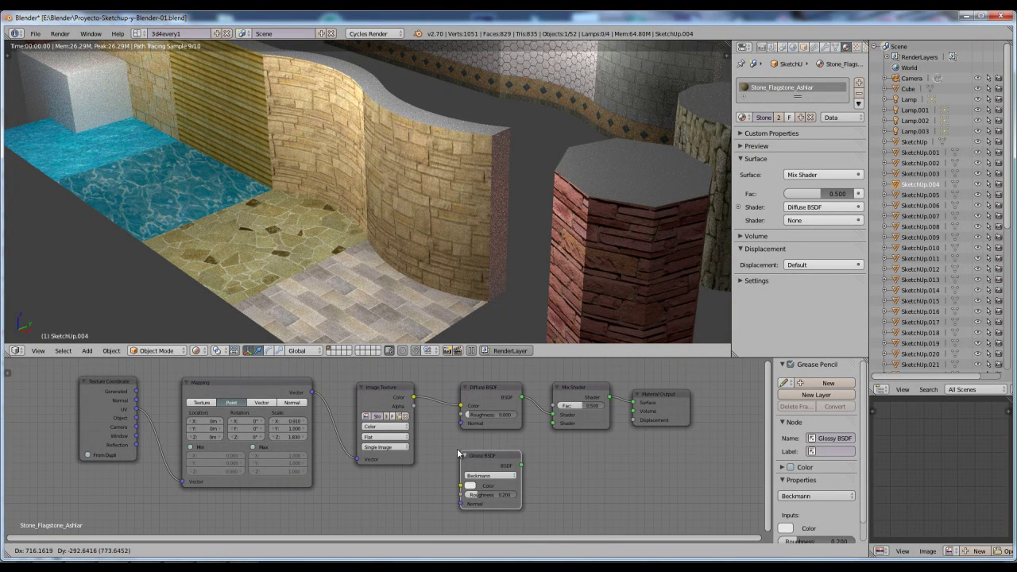
pyautogui.click(459, 454)
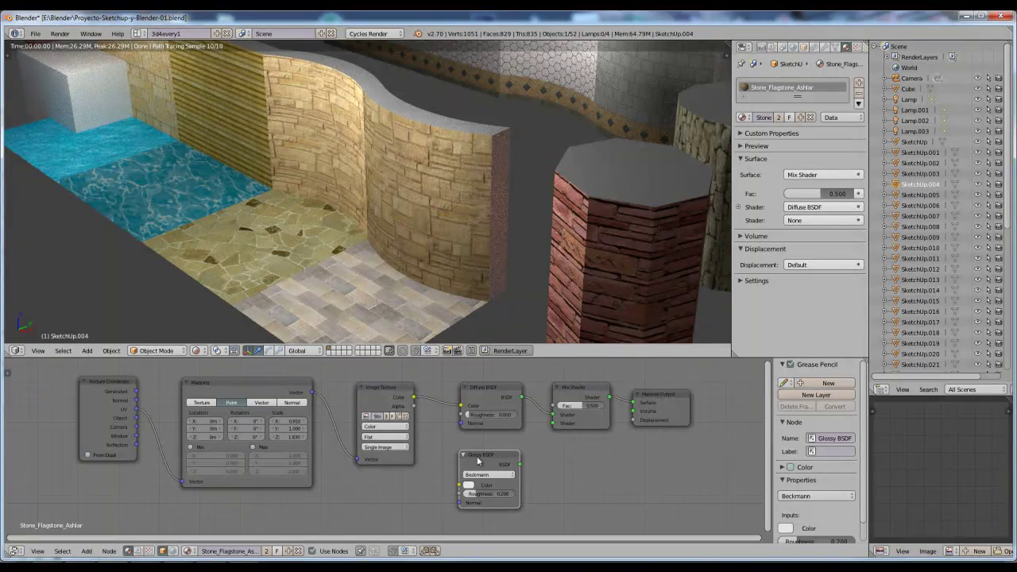
pyautogui.moveTo(520, 465); pyautogui.dragTo(553, 422)
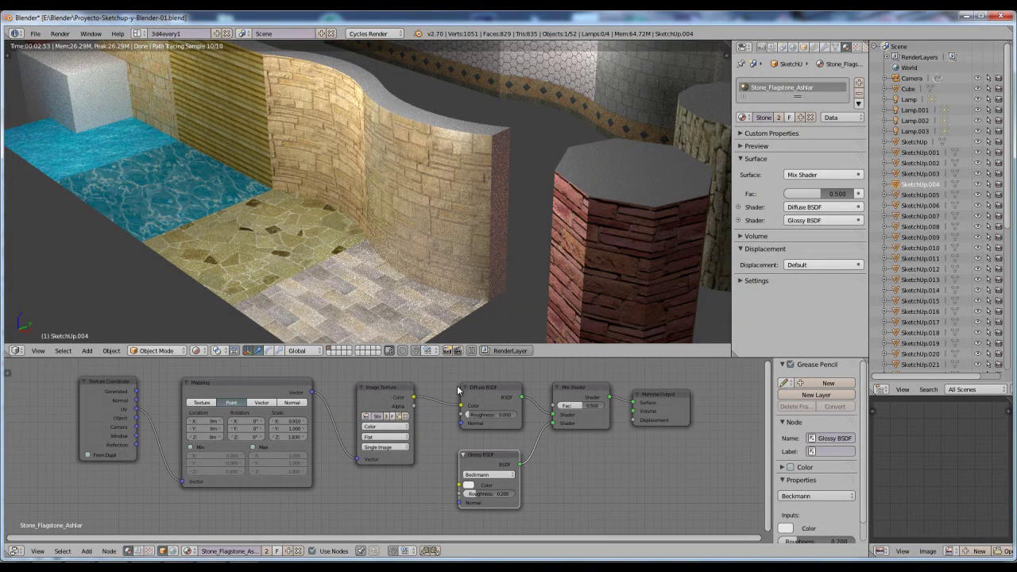
# Try a Glossy BSDF roughness of 0 with a light blue color, then return the color to near white
pyautogui.moveTo(477, 495); pyautogui.dragTo(446, 499)
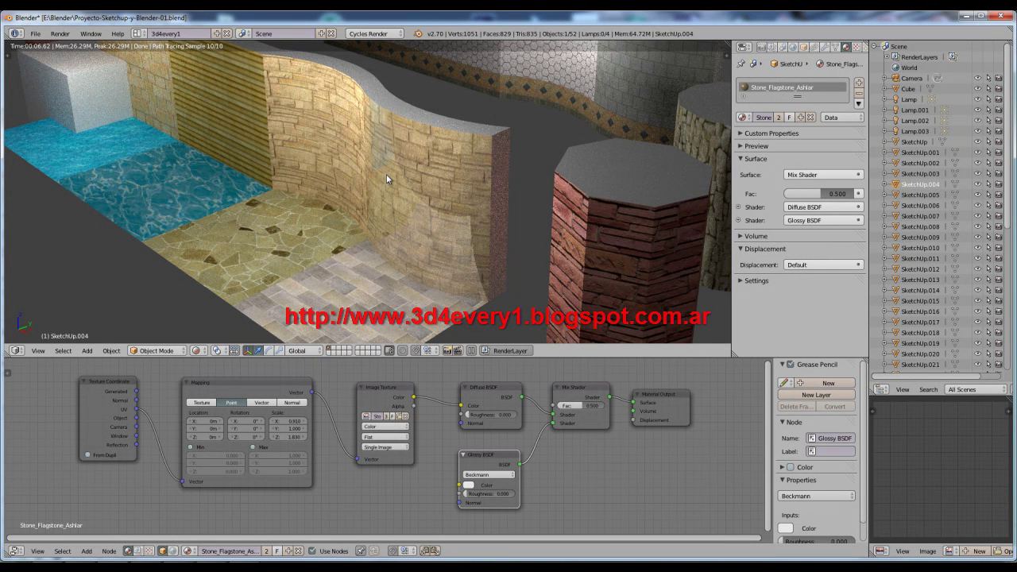
pyautogui.click(467, 487)
pyautogui.click(511, 384)
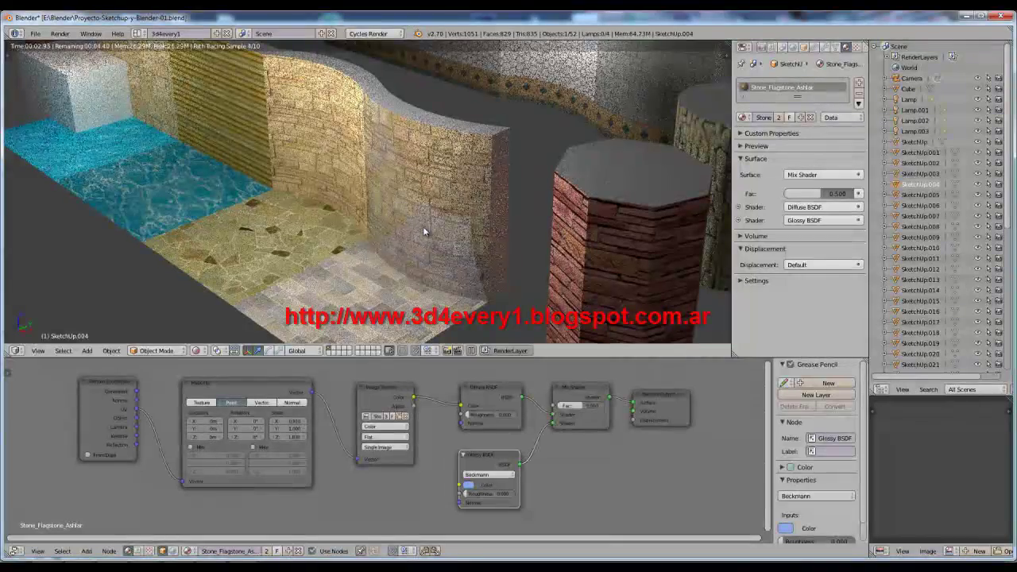
pyautogui.click(468, 486)
pyautogui.click(497, 401)
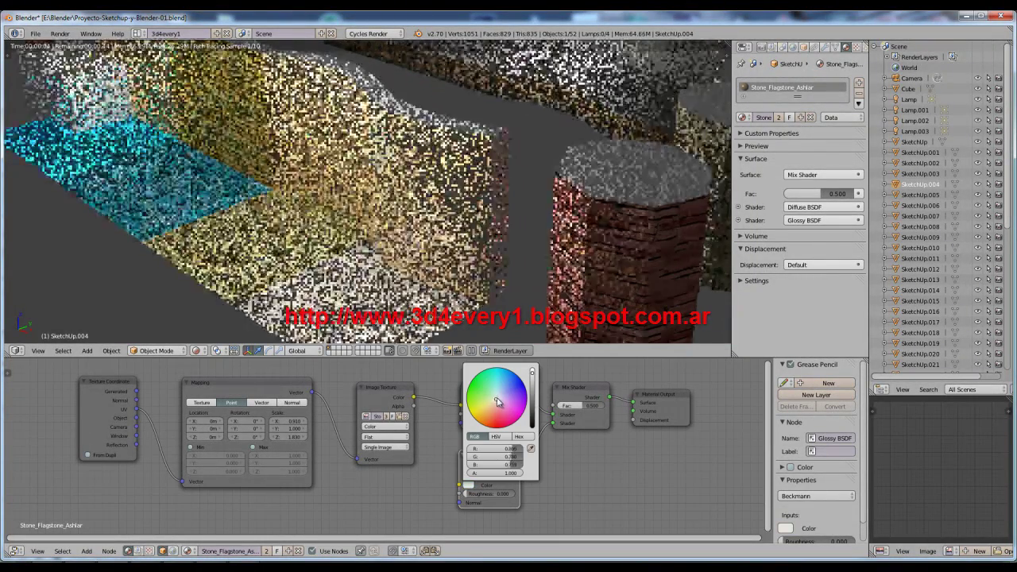
pyautogui.click(499, 402)
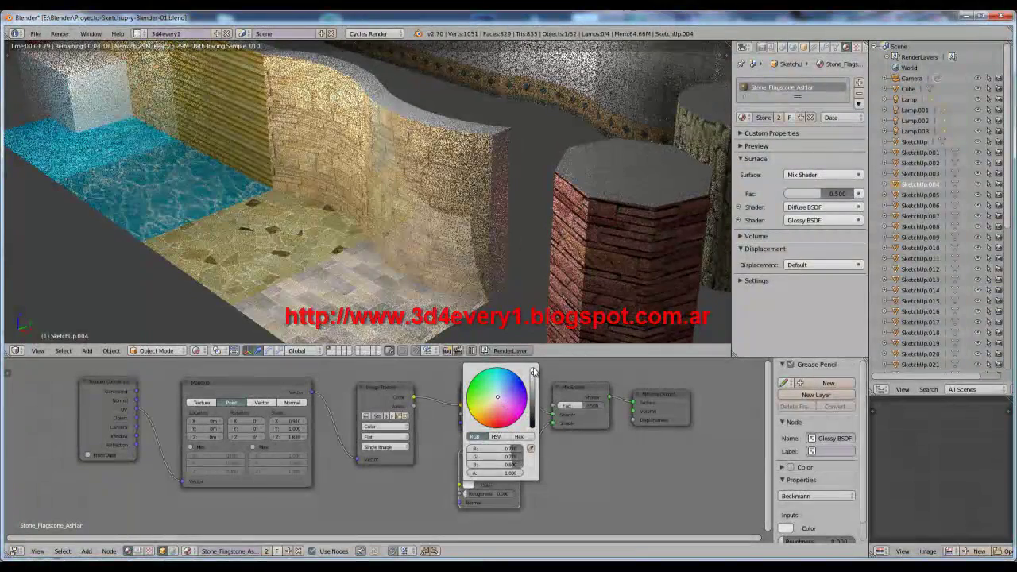
# Set the Glossy BSDF's roughness to 1 and the Mix Shader's factor to 0.1
pyautogui.click(483, 494)
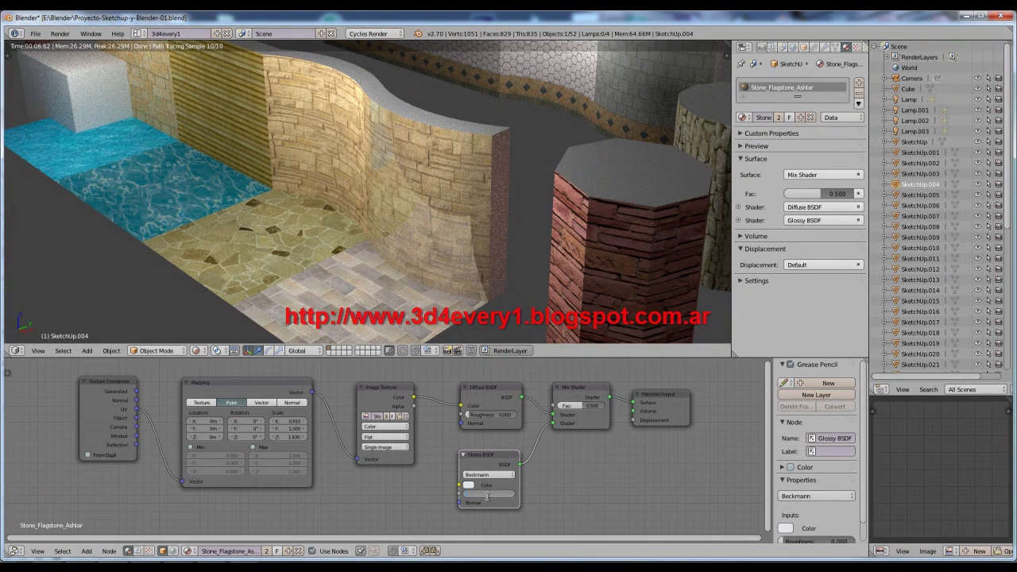
pyautogui.write('1')
pyautogui.press('Return')
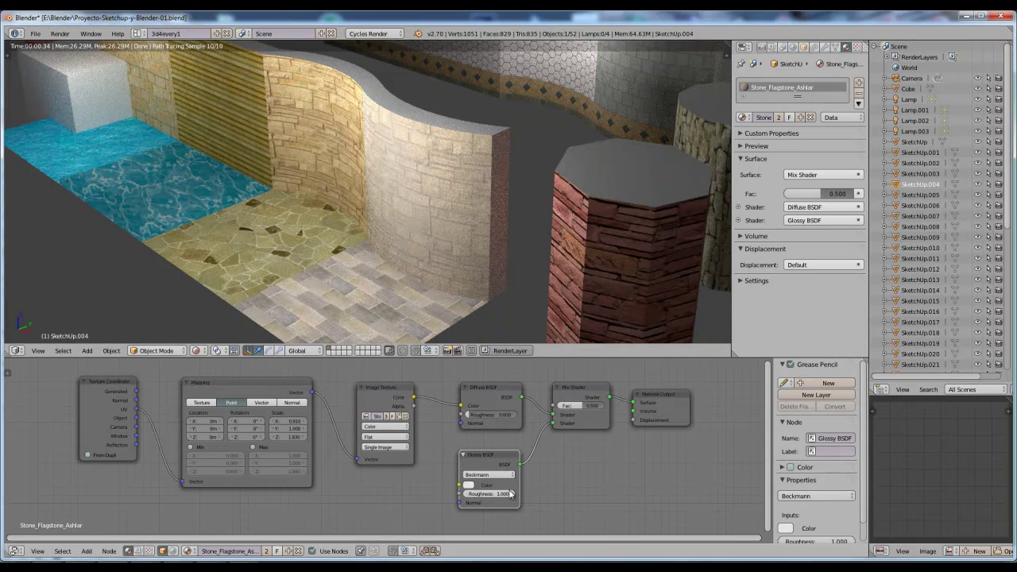
pyautogui.click(591, 406)
pyautogui.write('0.1')
pyautogui.press('Return')
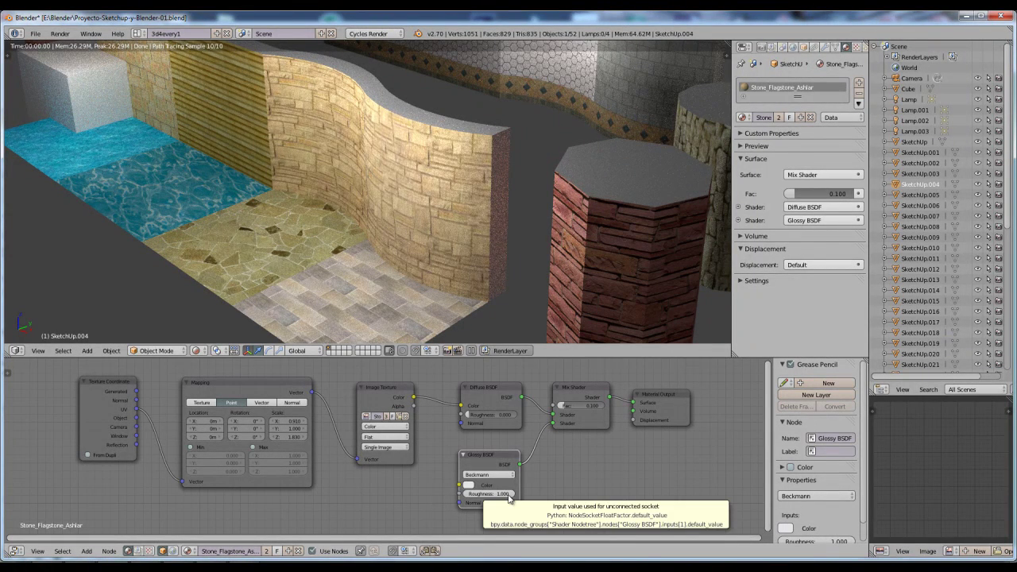
# Try a Mix Shader factor of 0.95 and return it to 0.1
pyautogui.click(593, 409)
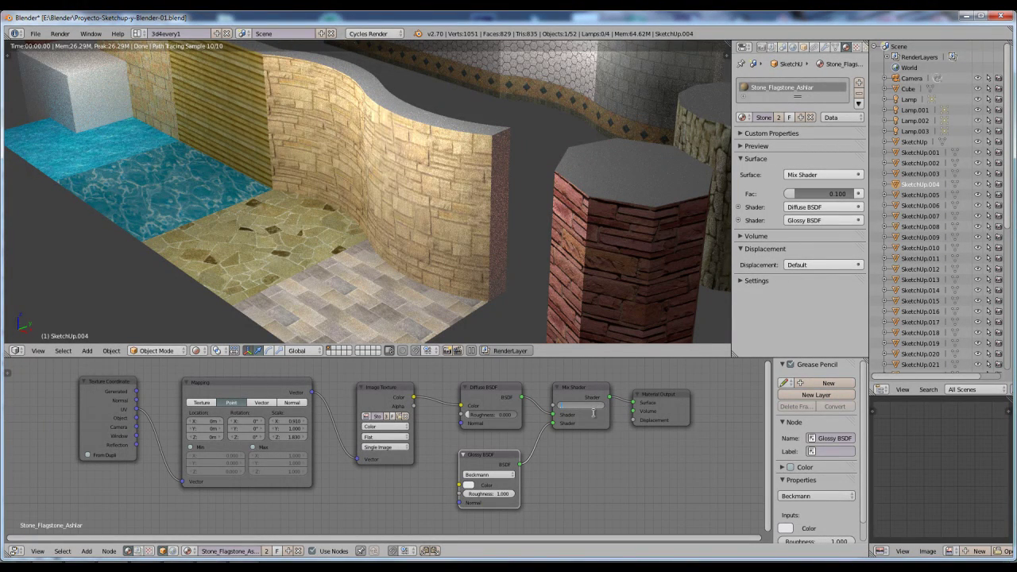
pyautogui.write('0.95')
pyautogui.press('Return')
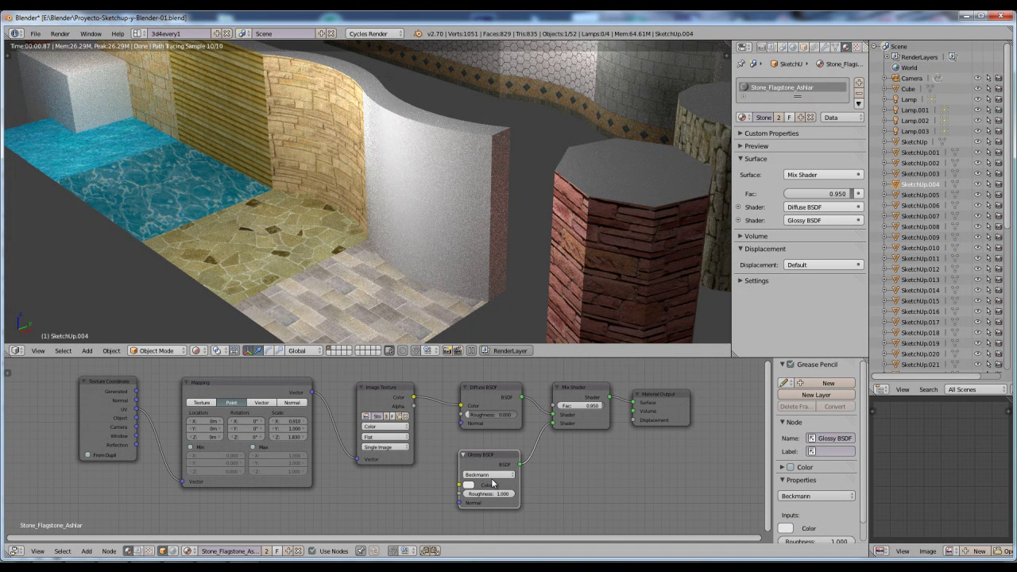
pyautogui.click(590, 408)
pyautogui.write('0.1')
pyautogui.press('Return')
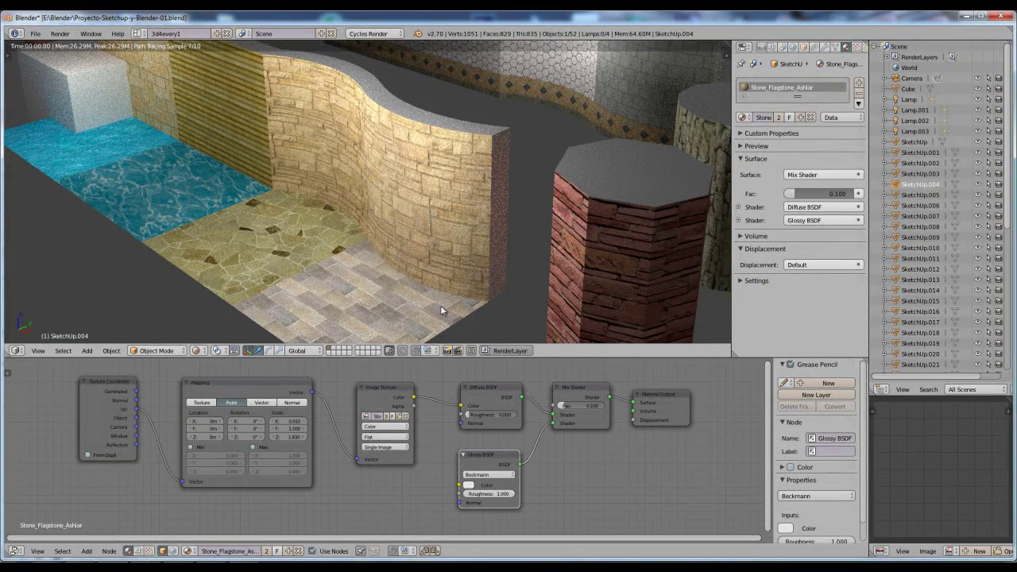
# Try a Glossy BSDF roughness of 0.1, set it to 0.3, and move the node slightly closer to the Diffuse BSDF
pyautogui.click(497, 494)
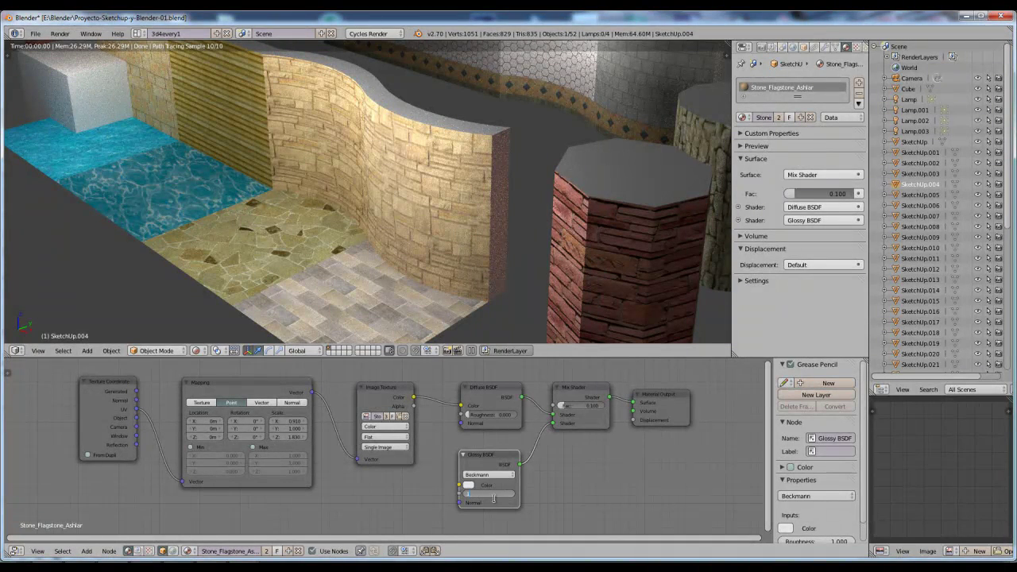
pyautogui.write('.1')
pyautogui.press('Return')
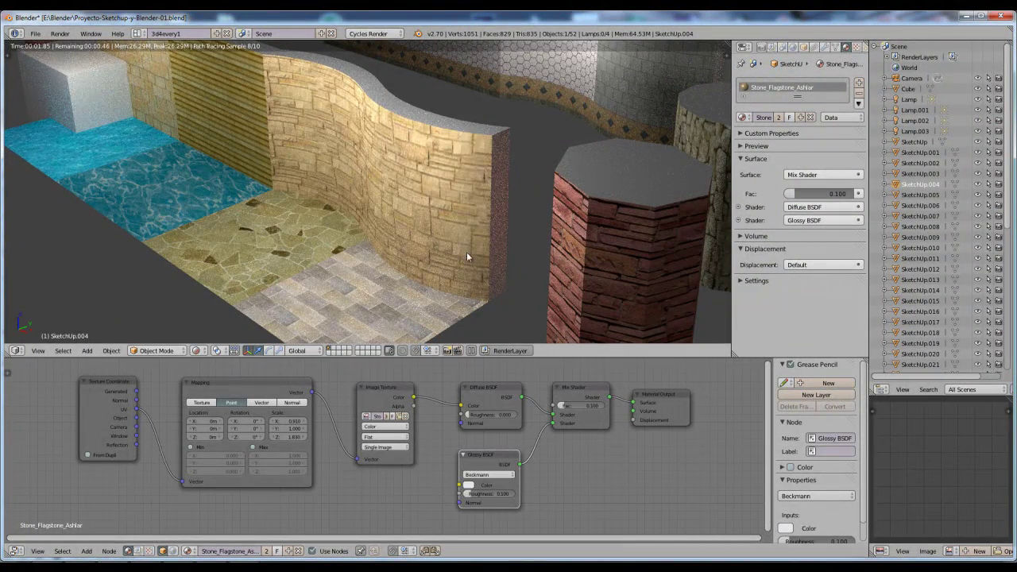
pyautogui.click(498, 494)
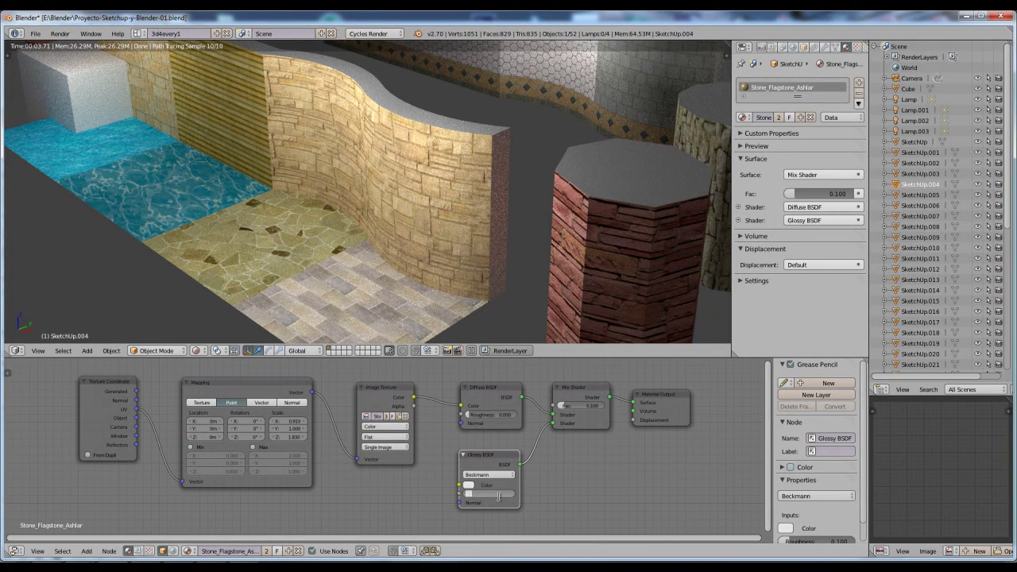
pyautogui.write('0.3')
pyautogui.press('Return')
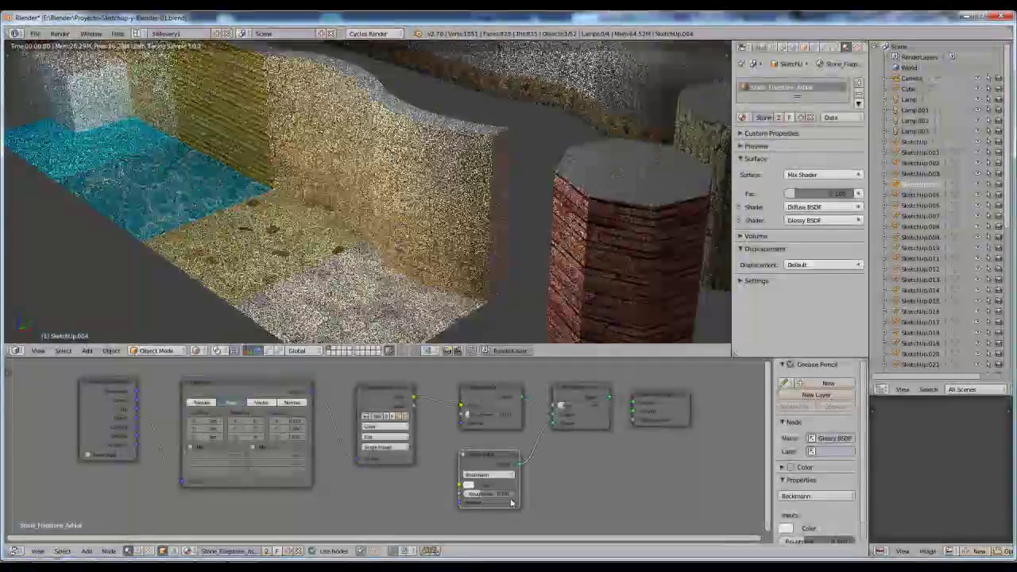
pyautogui.moveTo(502, 459); pyautogui.dragTo(510, 447)
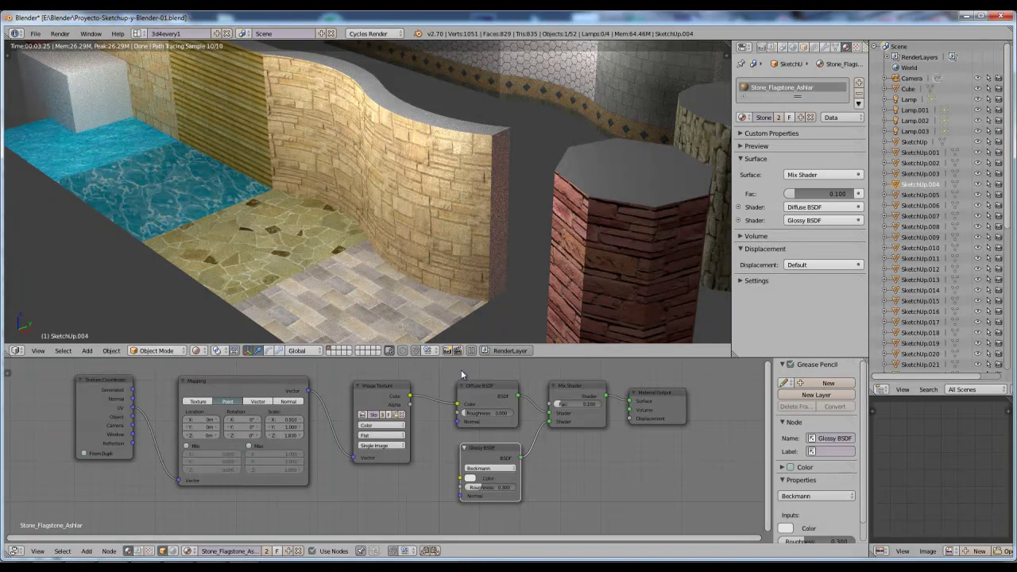
# Switch the viewport to Texture shading and duplicate the stone wall's Image Texture node, placing the copy directly below the original
pyautogui.click(198, 351)
pyautogui.click(212, 303)
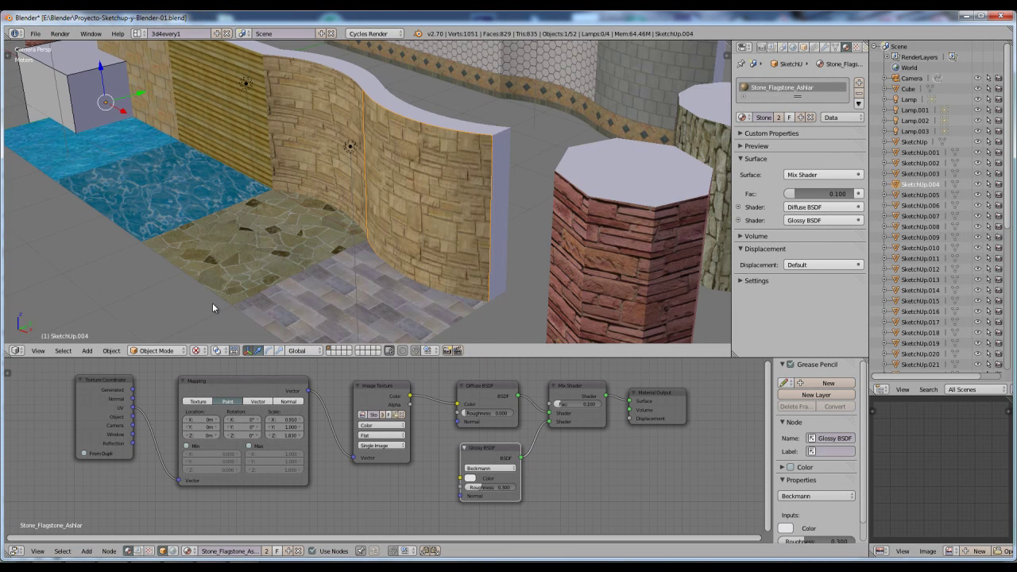
pyautogui.moveTo(607, 491); pyautogui.dragTo(581, 472, button='middle')
pyautogui.scroll(-2, 580, 472)
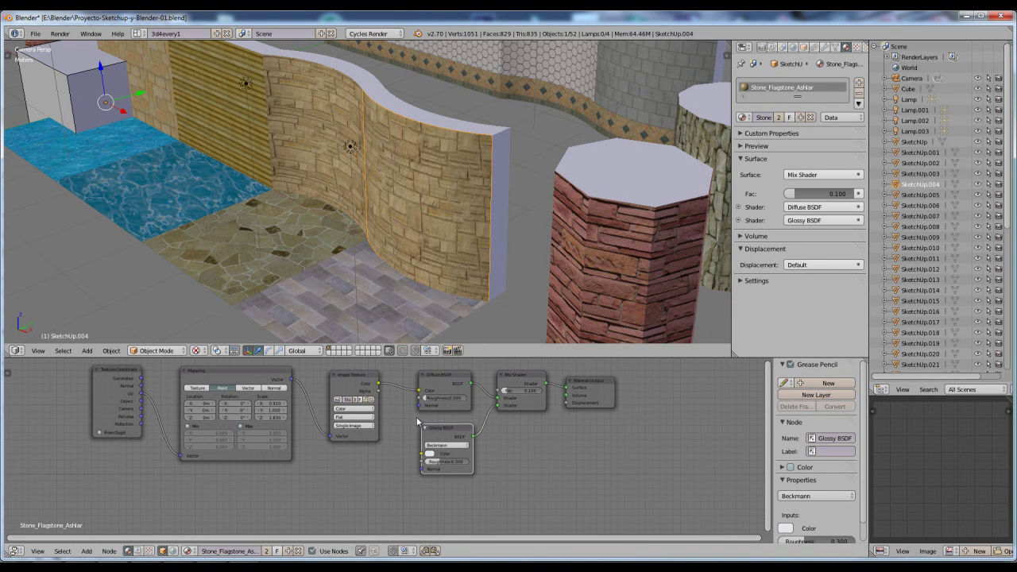
pyautogui.click(361, 379)
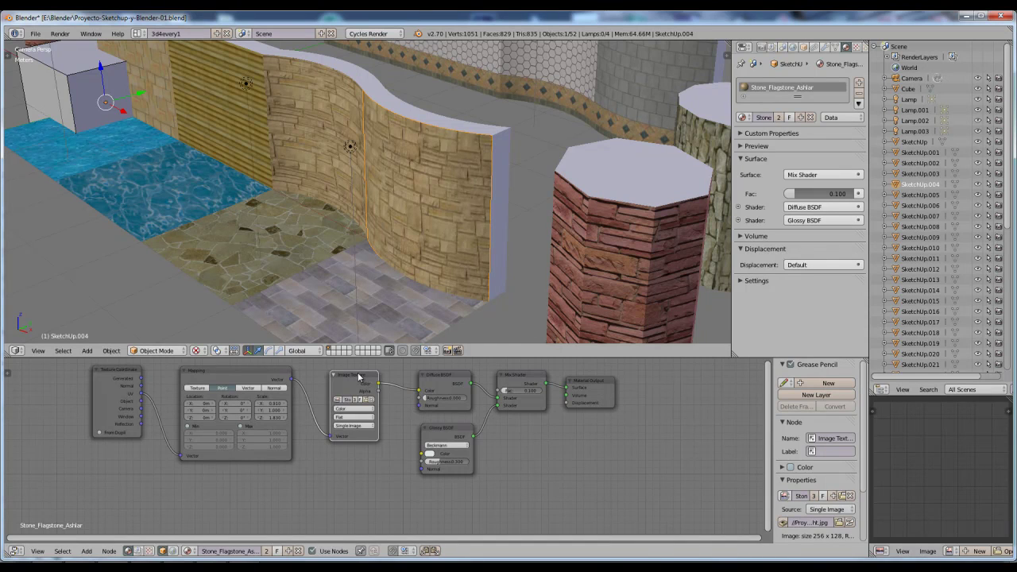
pyautogui.hotkey('shift', 'd')
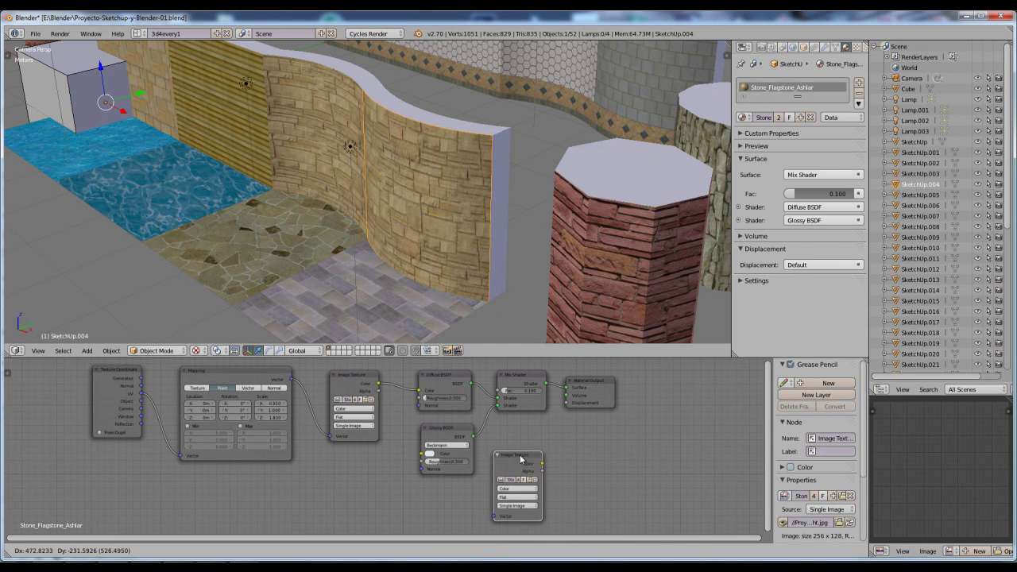
pyautogui.press('x')
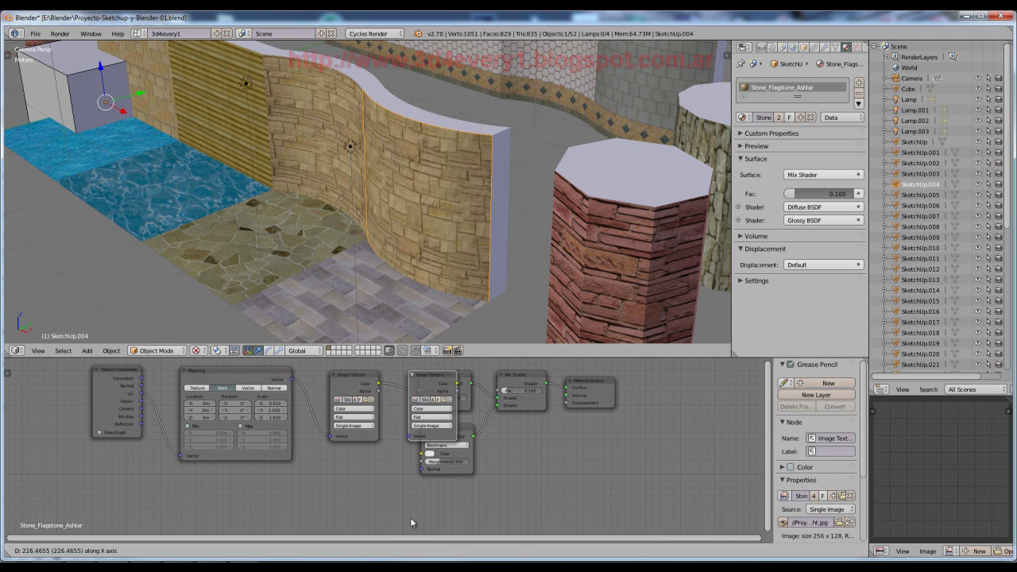
pyautogui.press('x')
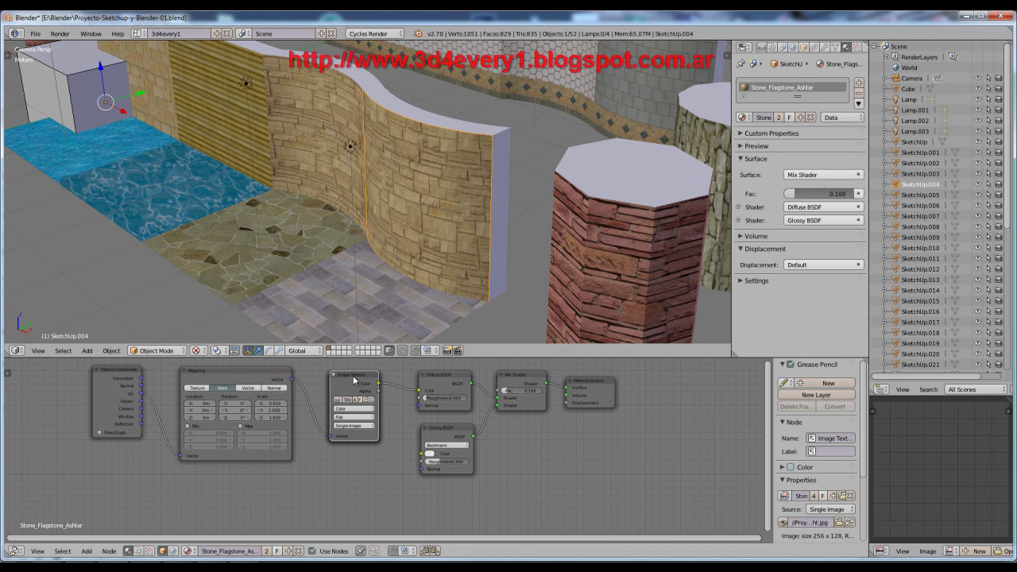
pyautogui.click(354, 480)
# Connect the duplicated Image Texture's Color to the Material Output's Displacement and place the node below the Glossy BSDF
pyautogui.moveTo(463, 477)
pyautogui.mouseDown(button='middle')
pyautogui.moveTo(475, 437)
pyautogui.moveTo(481, 467)
pyautogui.moveTo(467, 452)
pyautogui.moveTo(448, 476)
pyautogui.mouseUp(button='middle')
pyautogui.scroll(-3, 453, 474)
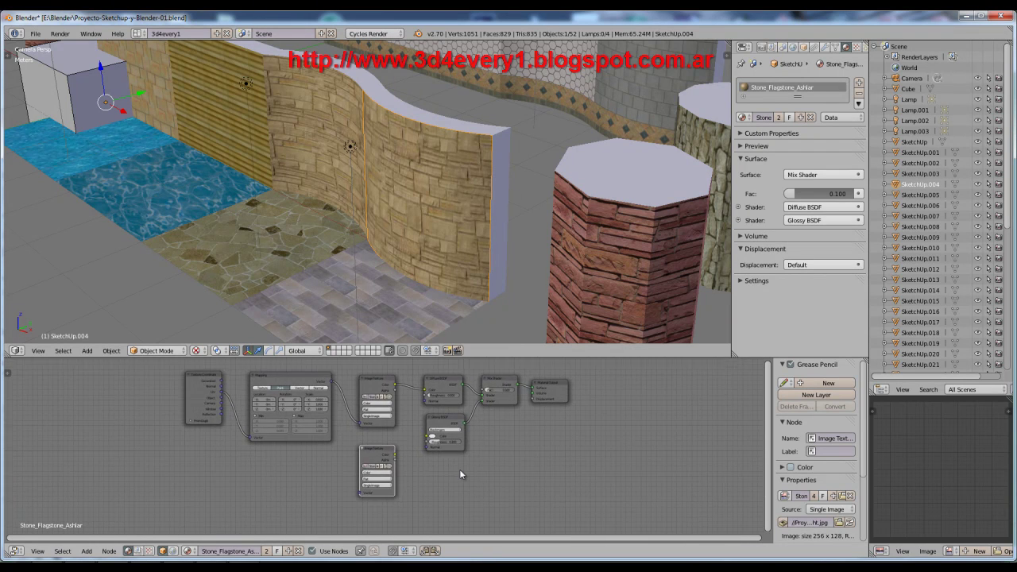
pyautogui.scroll(3, 460, 474)
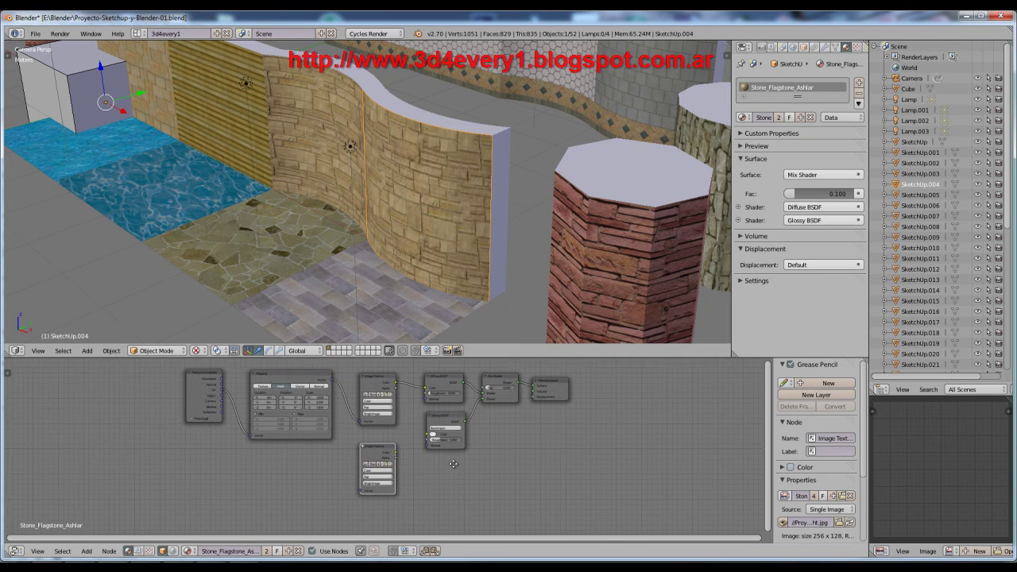
pyautogui.moveTo(406, 455); pyautogui.dragTo(559, 395)
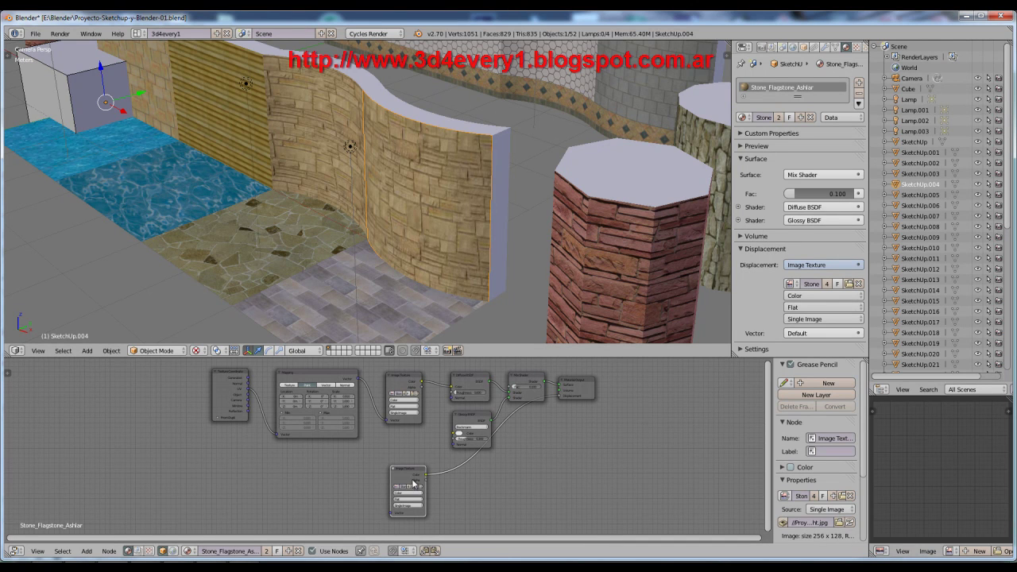
pyautogui.moveTo(420, 471); pyautogui.dragTo(487, 470)
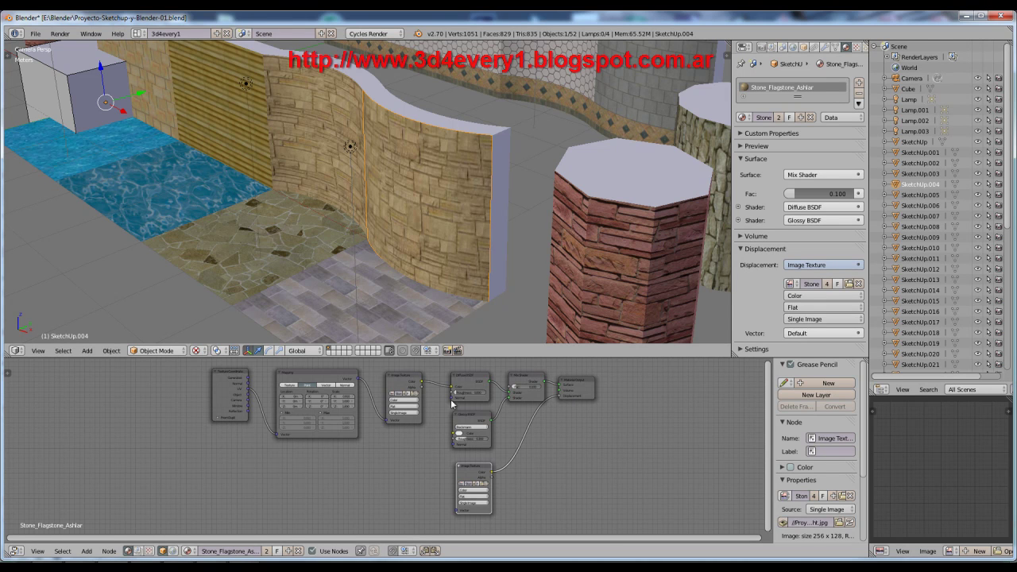
pyautogui.moveTo(545, 418); pyautogui.dragTo(537, 418, button='middle')
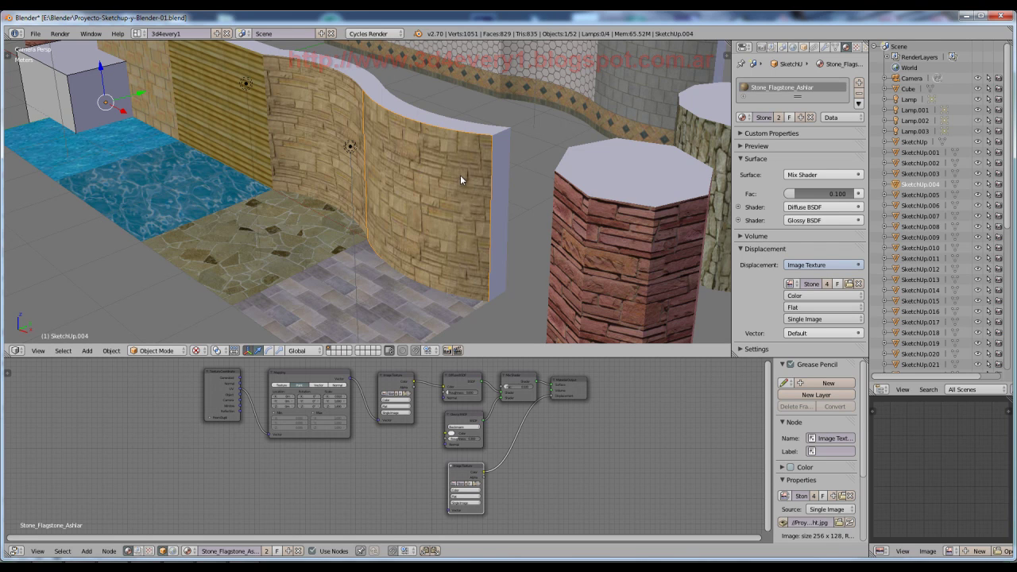
# Preview the wall's displacement in Rendered shading and nudge the duplicated Image Texture node slightly
pyautogui.click(197, 351)
pyautogui.click(218, 280)
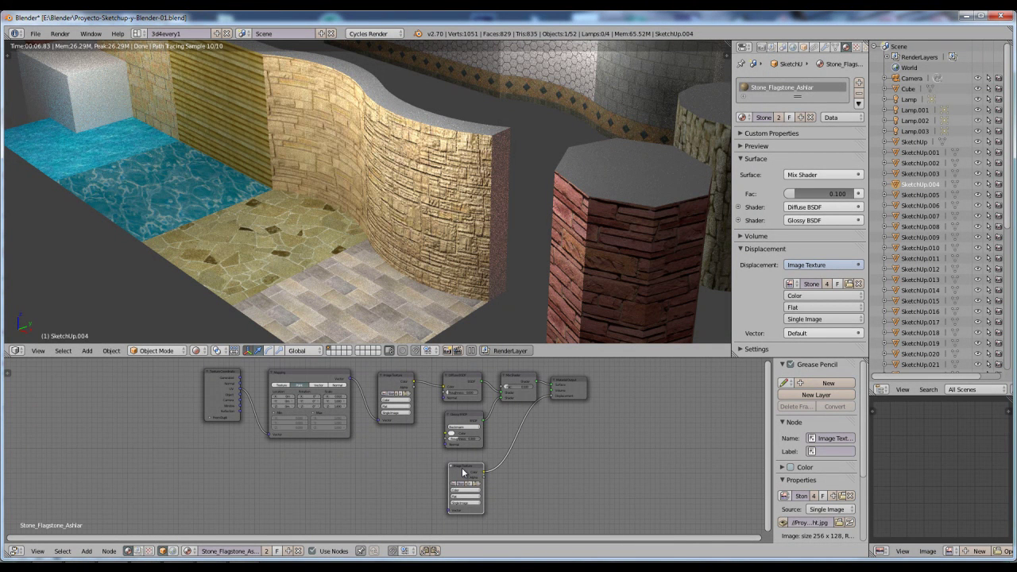
pyautogui.moveTo(464, 469); pyautogui.dragTo(461, 466)
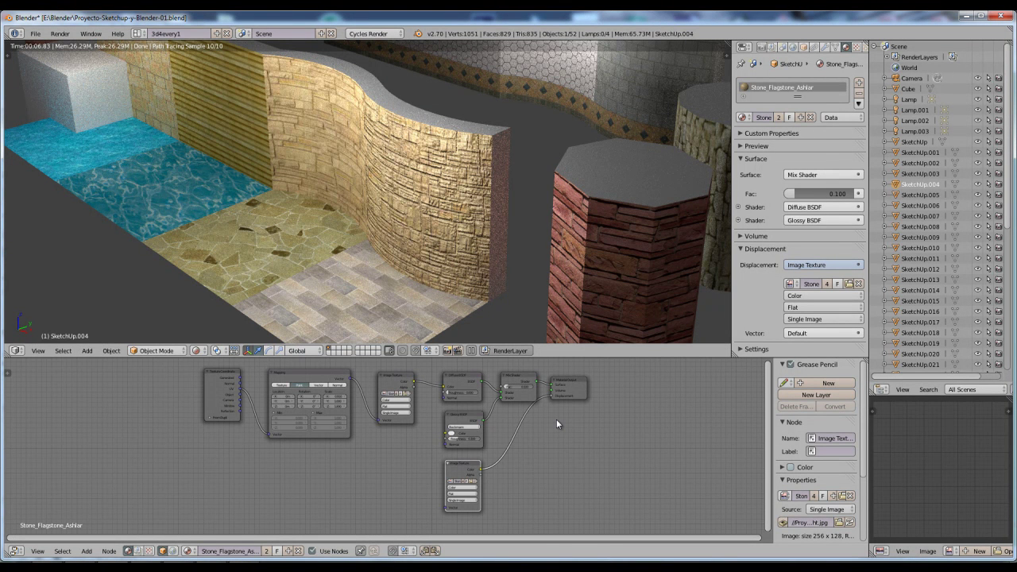
pyautogui.moveTo(551, 417); pyautogui.dragTo(553, 432, button='middle')
pyautogui.scroll(-1, 551, 424)
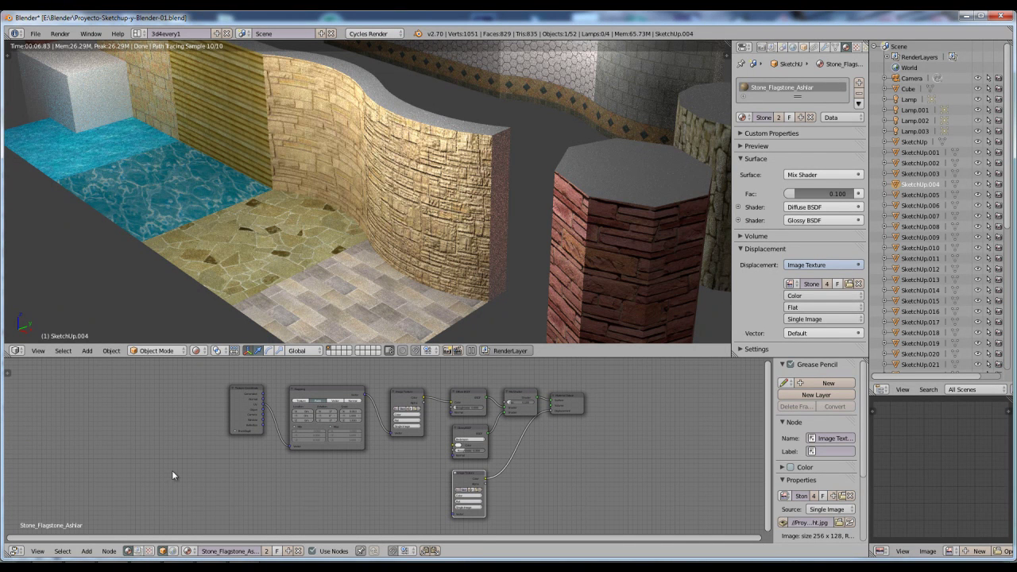
pyautogui.click(86, 550)
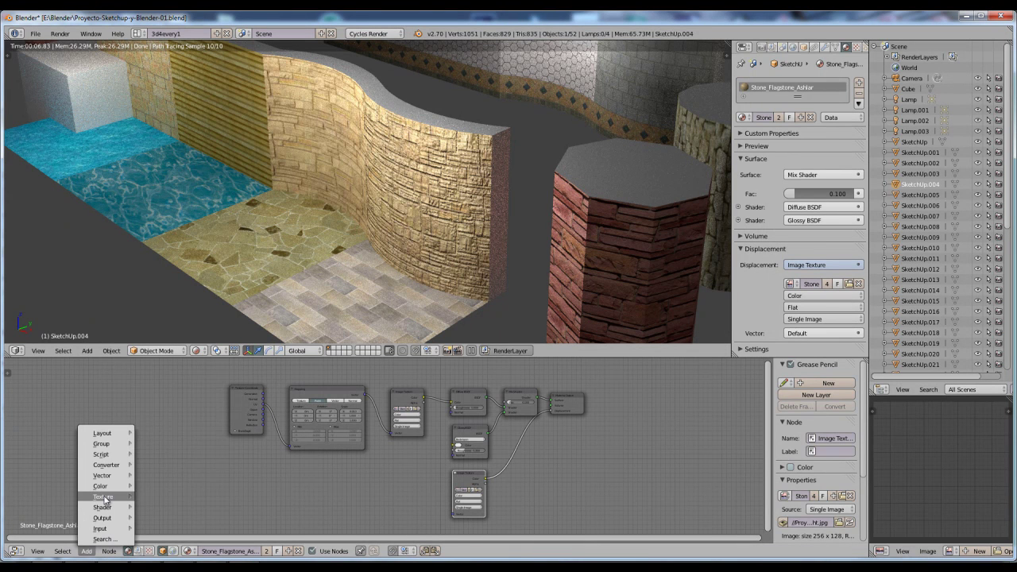
pyautogui.moveTo(104, 499)
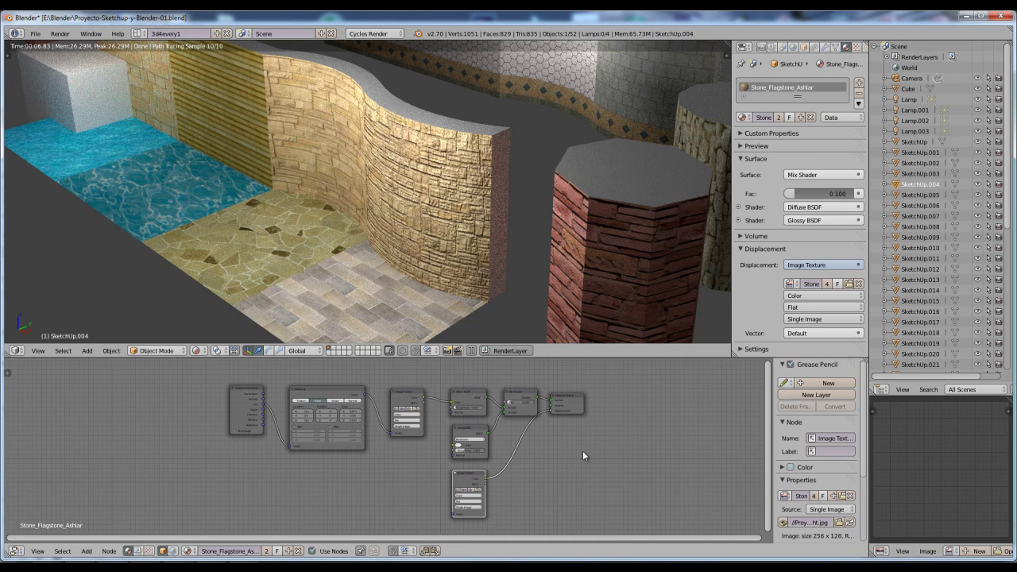
# Select the wall section with the Stone_Sandstone_Ashlar_Light material and move its Image Texture node farther away from the Diffuse BSDF
pyautogui.rightClick(330, 140)
pyautogui.rightClick(324, 138)
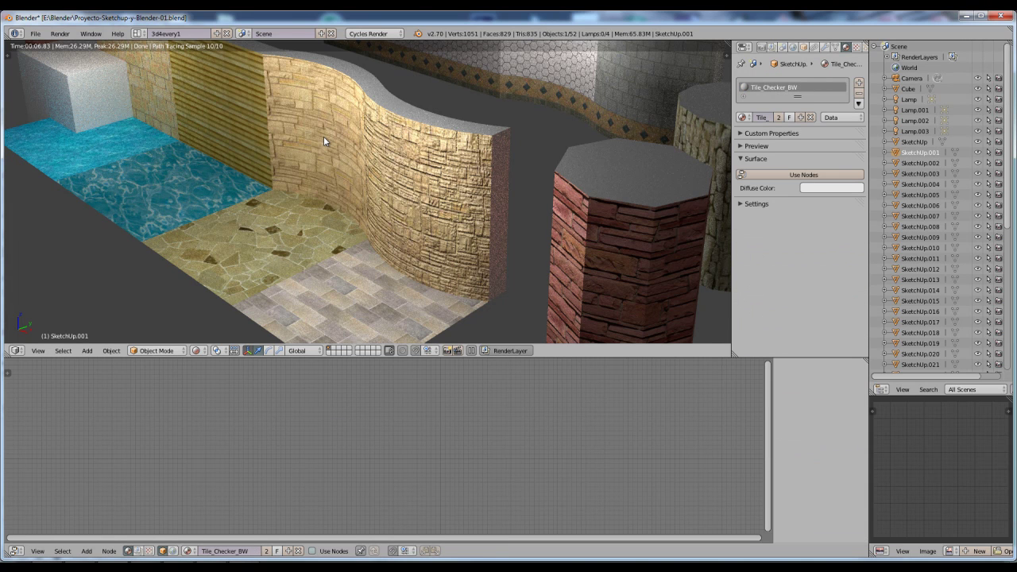
pyautogui.rightClick(323, 142)
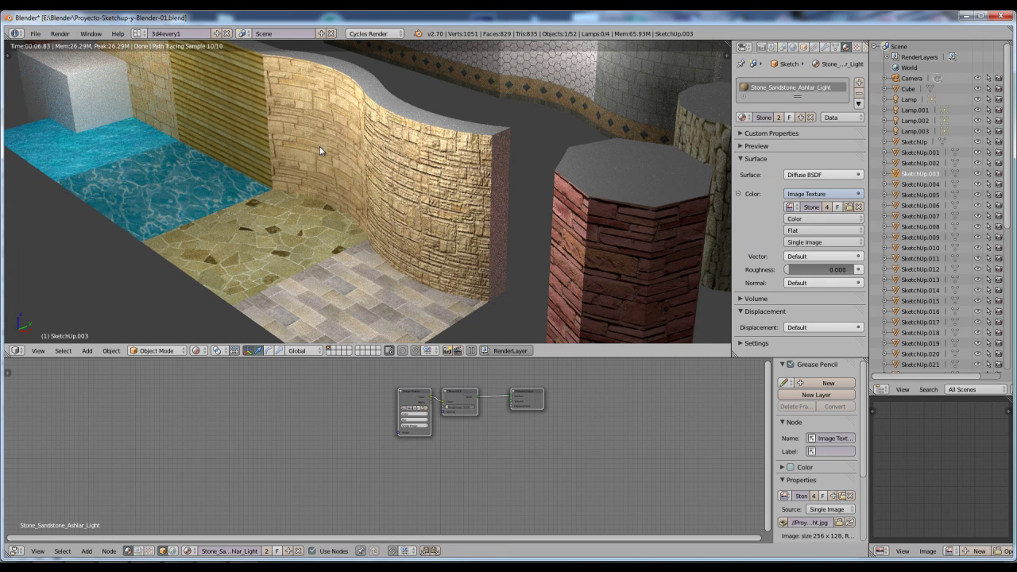
pyautogui.moveTo(418, 393); pyautogui.dragTo(382, 394)
pyautogui.moveTo(460, 392); pyautogui.dragTo(459, 392)
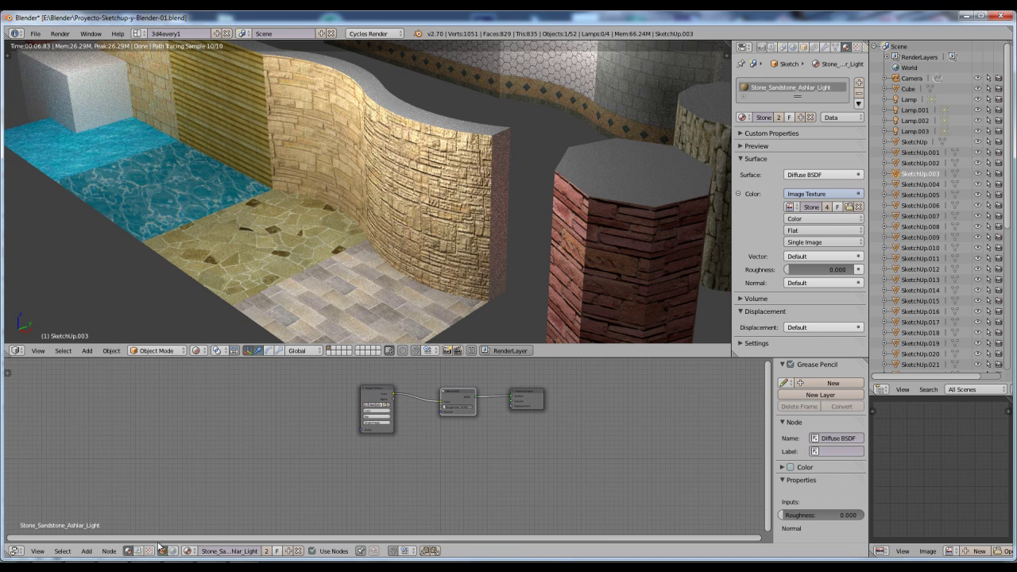
# Add a Glass BSDF below the Image Texture and connect it to the Material Output's Surface in place of the Diffuse BSDF
pyautogui.click(86, 550)
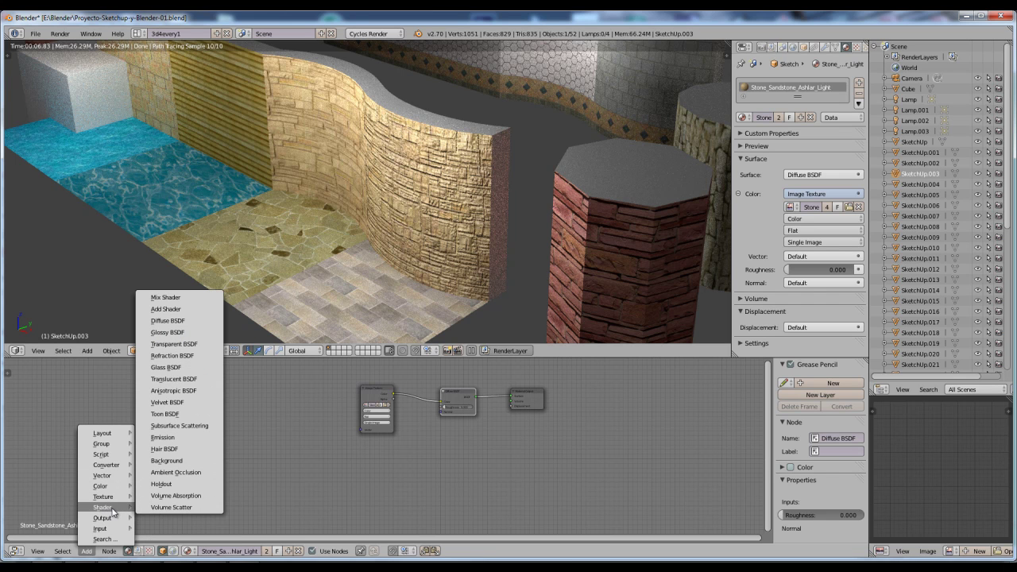
pyautogui.click(179, 367)
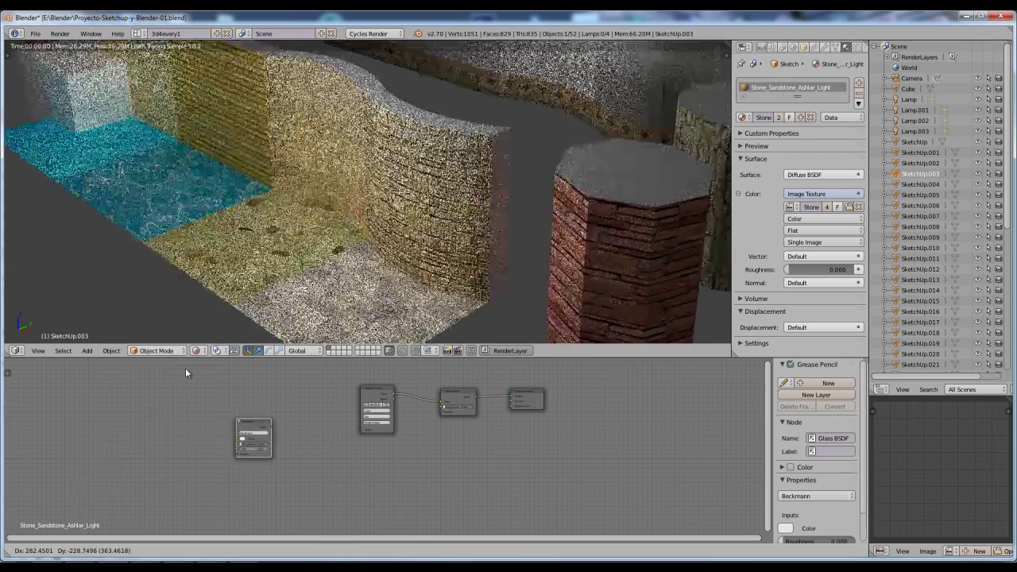
pyautogui.click(204, 381)
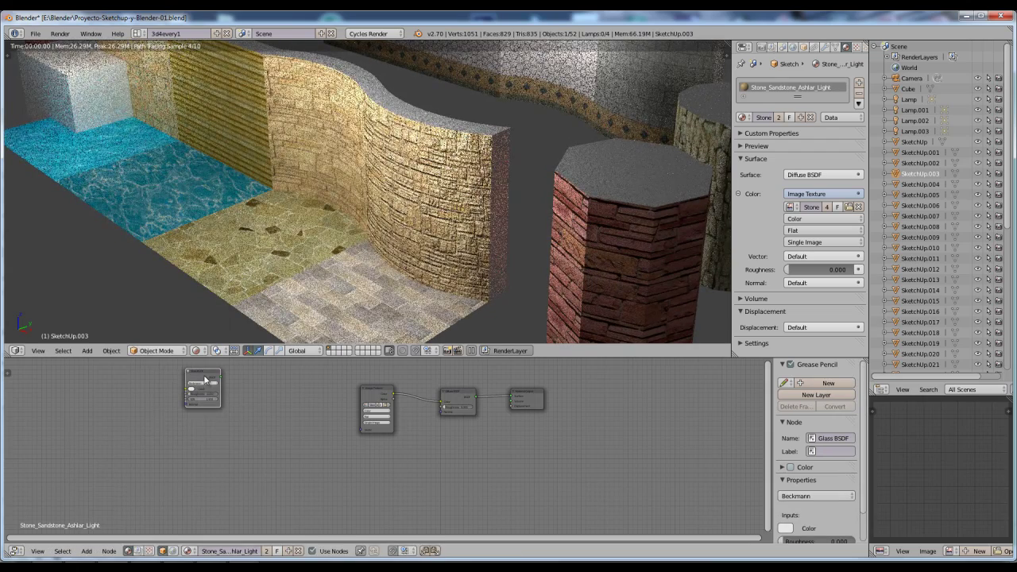
pyautogui.press('g')
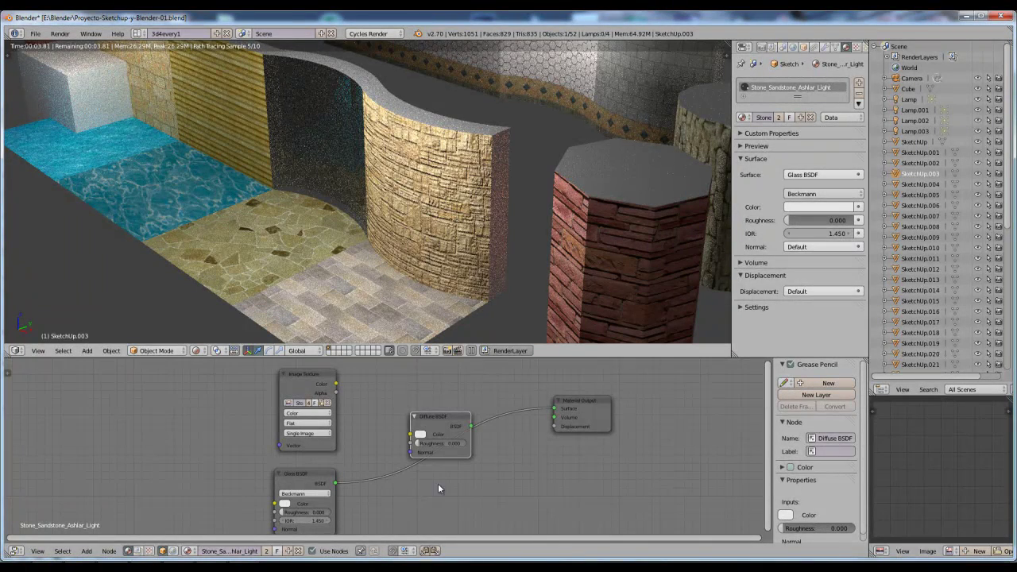
# Set the Glass BSDF's color to light pink and move the Diffuse BSDF up beside the Image Texture node
pyautogui.moveTo(518, 489); pyautogui.dragTo(561, 479, button='middle')
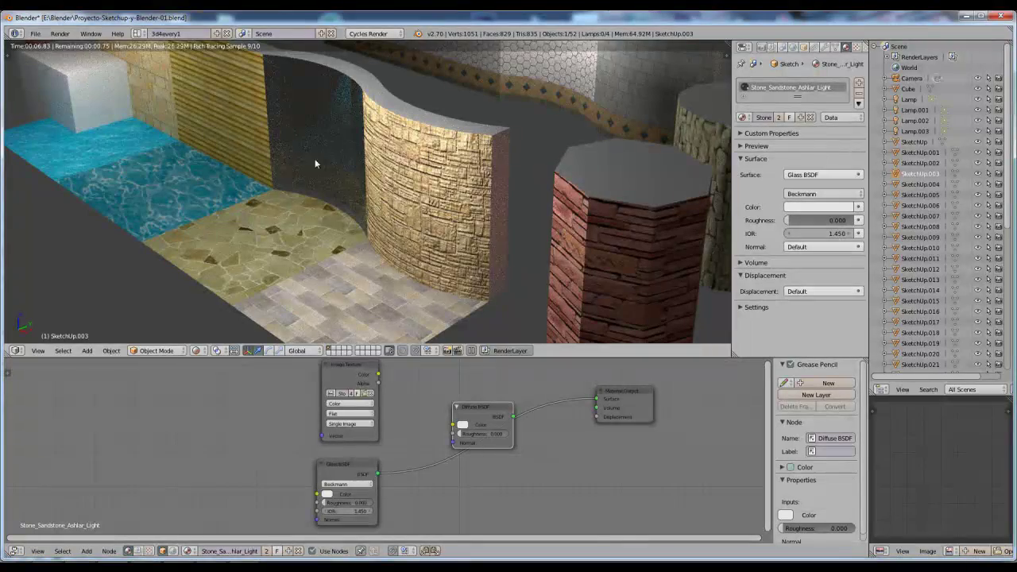
pyautogui.click(328, 494)
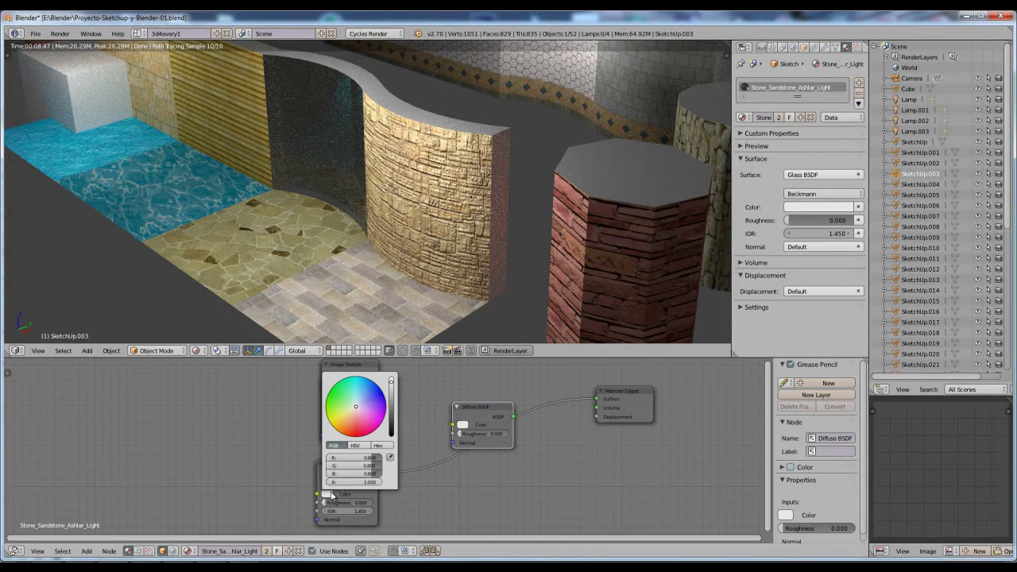
pyautogui.click(363, 415)
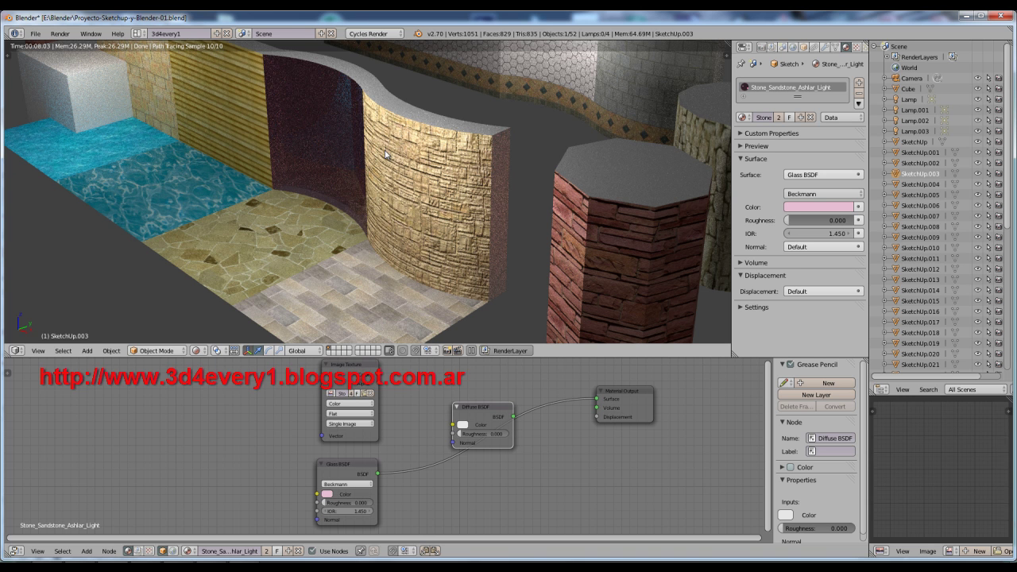
pyautogui.keyDown('alt'); pyautogui.moveTo(482, 409); pyautogui.dragTo(446, 375); pyautogui.keyUp('alt')
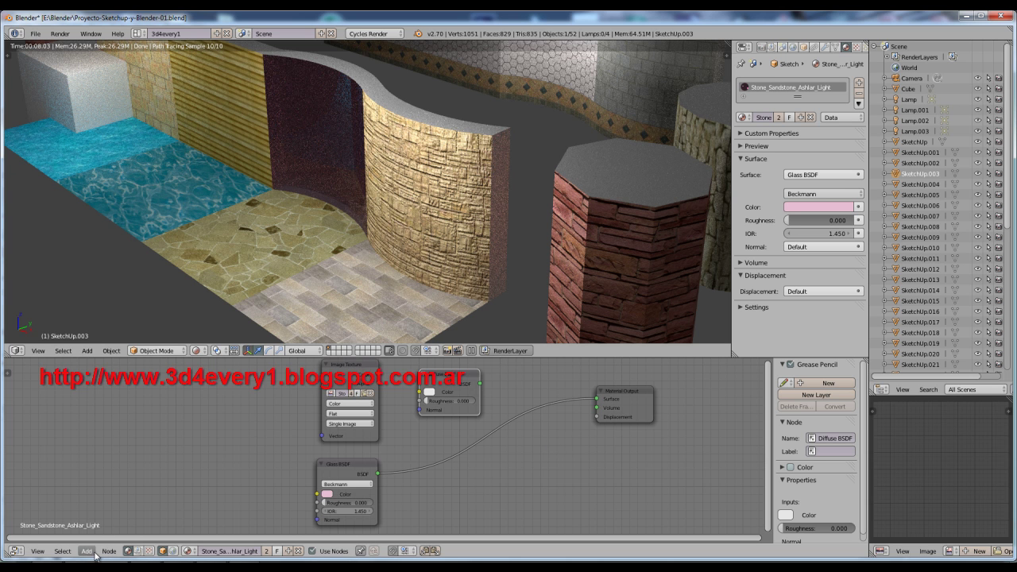
# Add an Emission shader to the material and place it in the empty area beside the Glass BSDF
pyautogui.click(86, 550)
pyautogui.moveTo(101, 509)
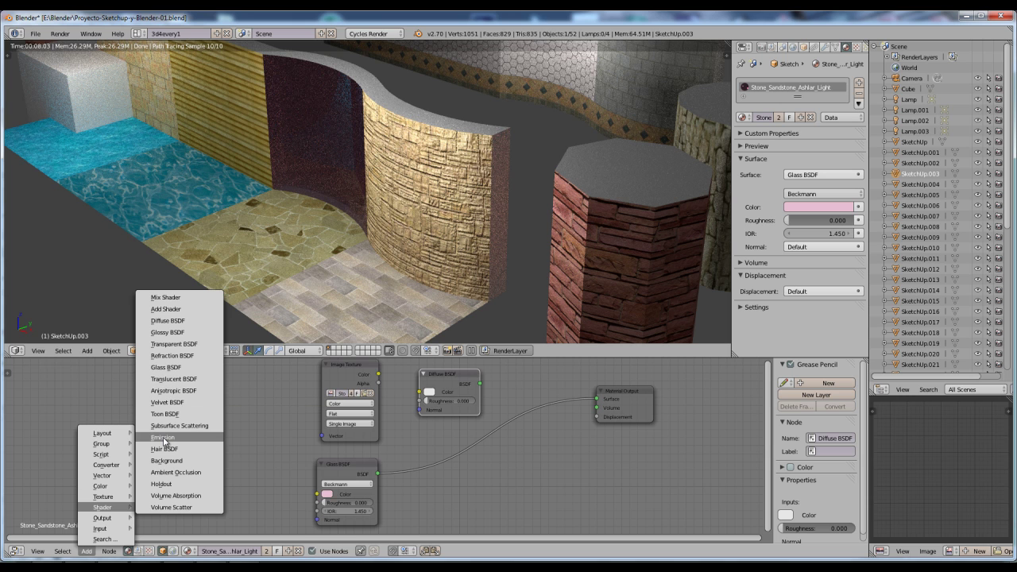
pyautogui.click(165, 438)
pyautogui.click(213, 445)
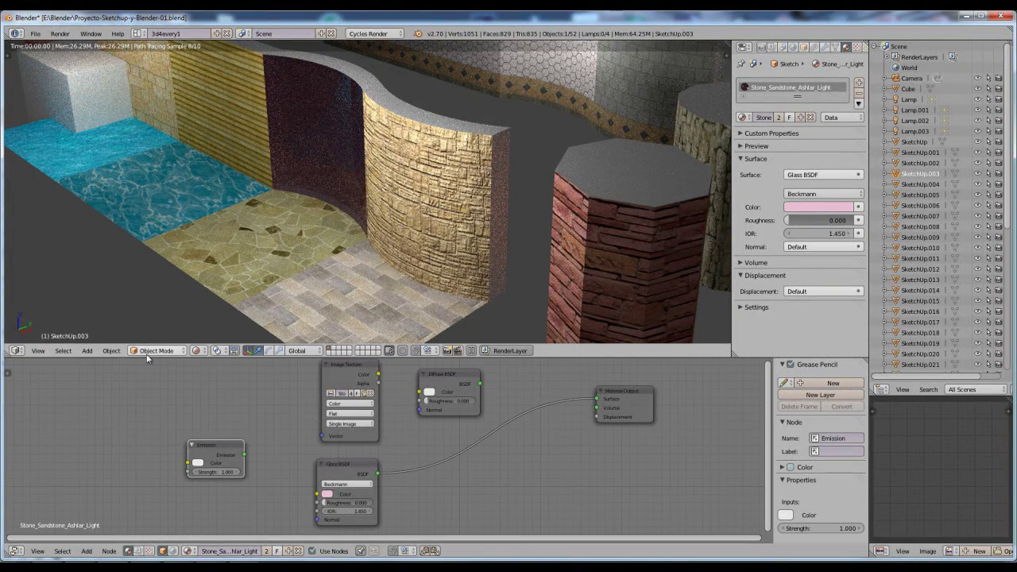
# Switch the viewport to Solid shading and connect the Emission node to the Material Output's Surface in place of the Glass BSDF
pyautogui.click(201, 354)
pyautogui.click(208, 311)
pyautogui.moveTo(222, 435); pyautogui.dragTo(570, 479)
pyautogui.moveTo(597, 400); pyautogui.dragTo(496, 451)
pyautogui.moveTo(568, 502); pyautogui.dragTo(596, 399)
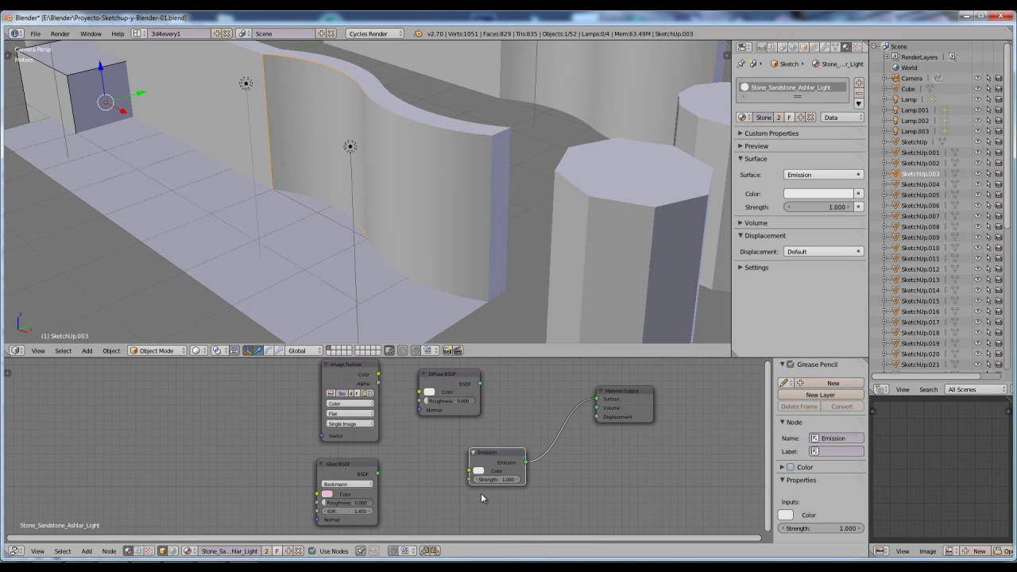
# Set the Emission strength to 10 and preview the glowing wall section in Rendered shading
pyautogui.click(498, 480)
pyautogui.write('10')
pyautogui.click(198, 350)
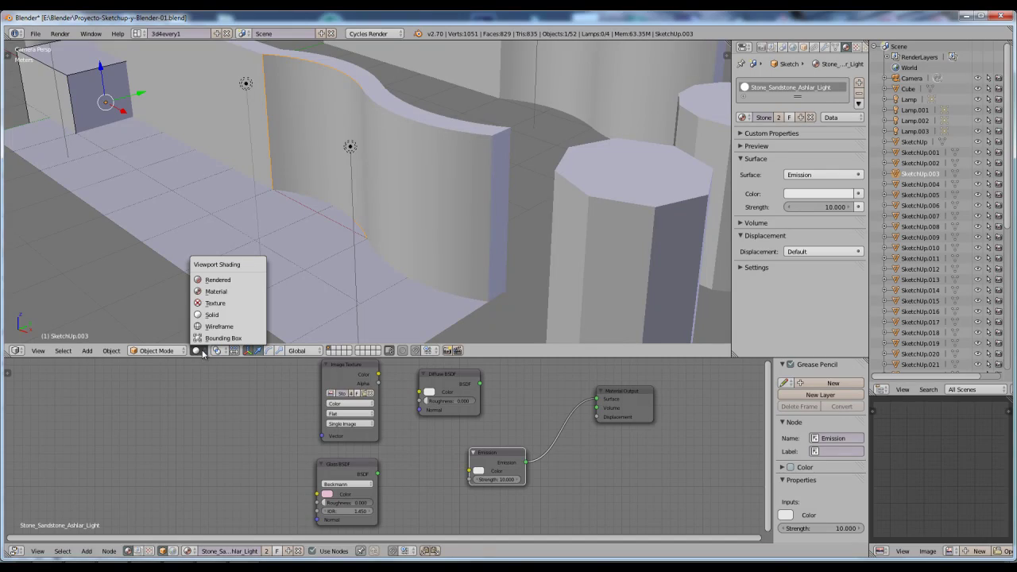
pyautogui.click(218, 282)
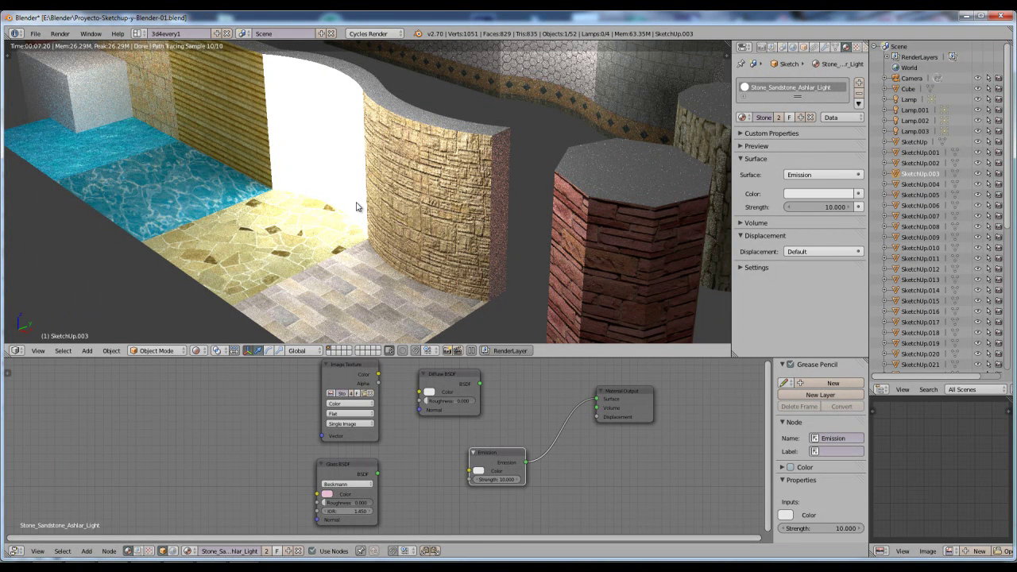
# Move the Emission node slightly closer to the Glass BSDF and delete the unconnected Diffuse BSDF node
pyautogui.click(481, 453)
pyautogui.moveTo(502, 455); pyautogui.dragTo(480, 456)
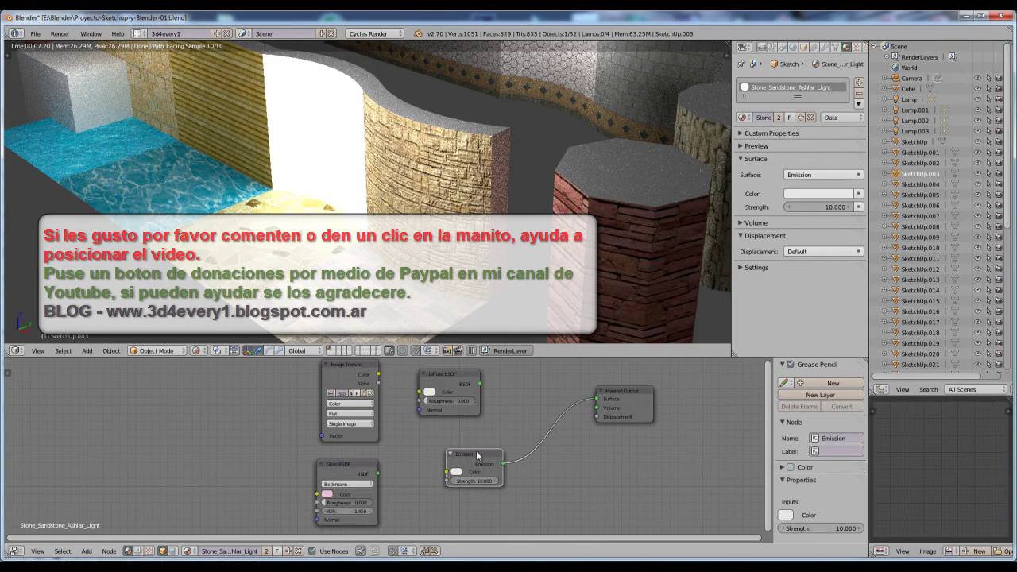
pyautogui.click(459, 374)
pyautogui.press('x')
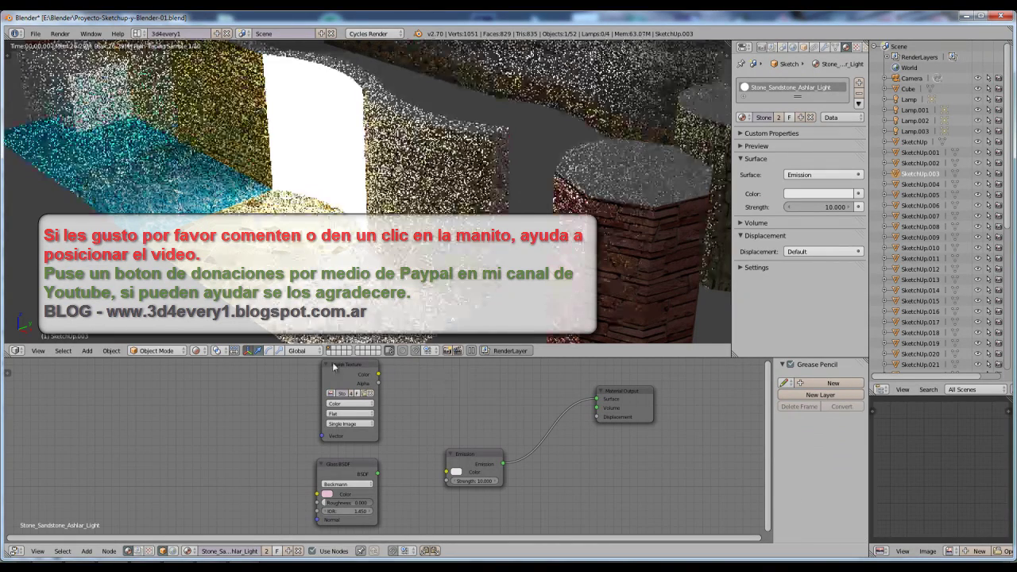
pyautogui.click(337, 375)
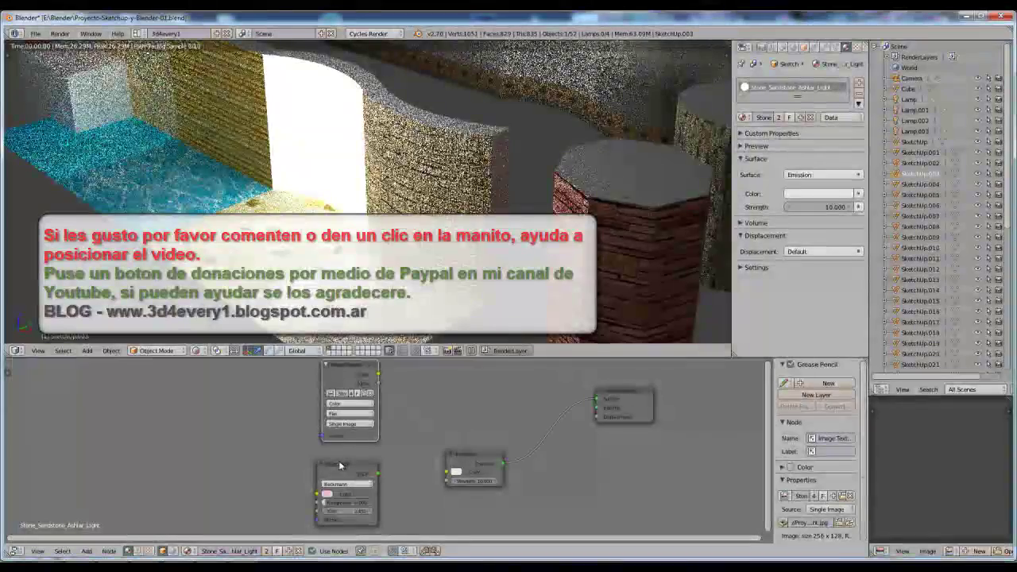
# Delete the unused Image Texture and Glass BSDF nodes from the wall material's node tree
pyautogui.press('x')
pyautogui.click(340, 466)
pyautogui.press('x')
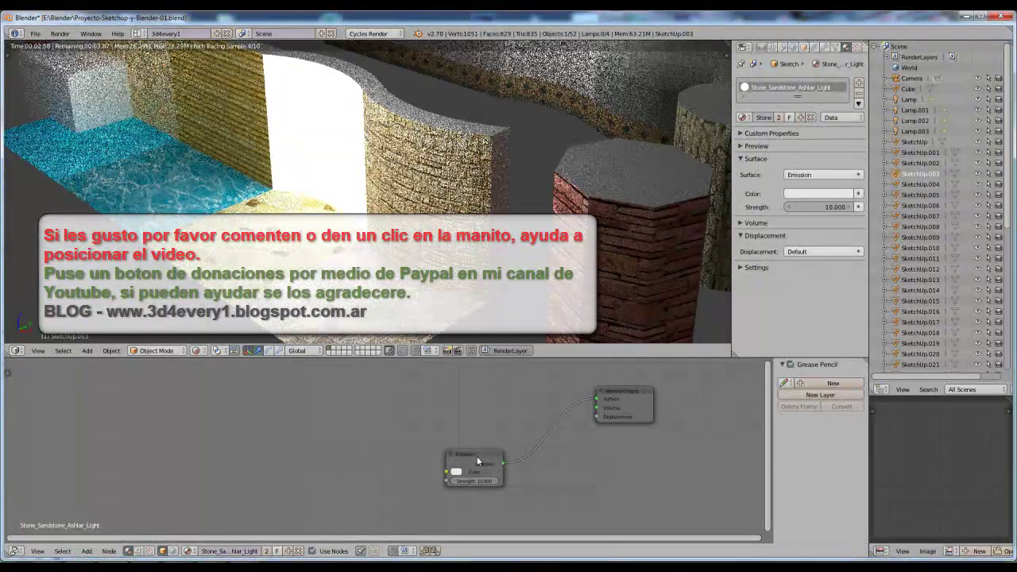
# Detach the Emission node, then place it close beside the Material Output and reconnect its output to the Surface input
pyautogui.moveTo(477, 456); pyautogui.dragTo(478, 452)
pyautogui.moveTo(443, 414); pyautogui.dragTo(447, 414)
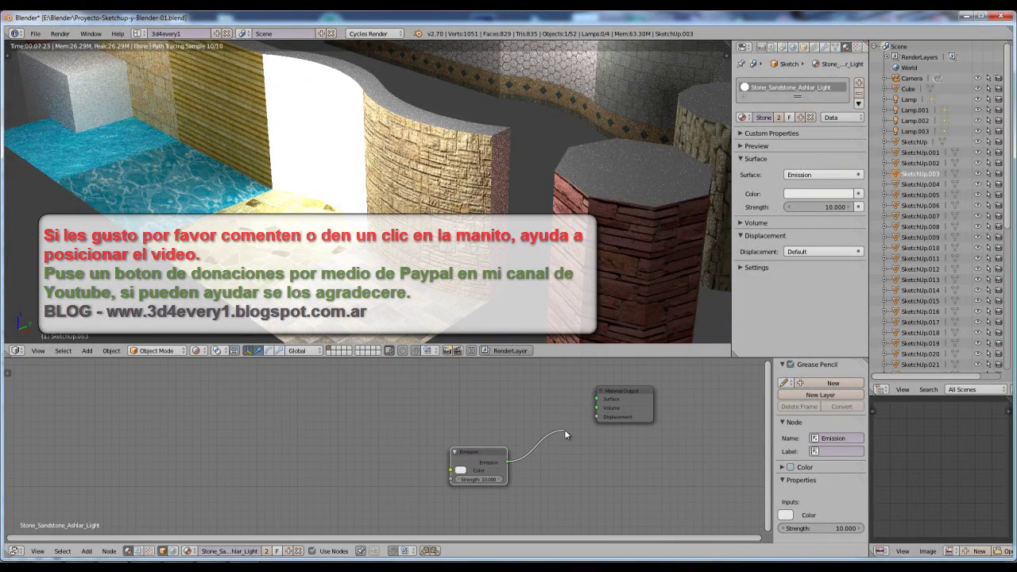
pyautogui.keyDown('ctrl'); pyautogui.moveTo(564, 434); pyautogui.dragTo(552, 406, button='right'); pyautogui.keyUp('ctrl')
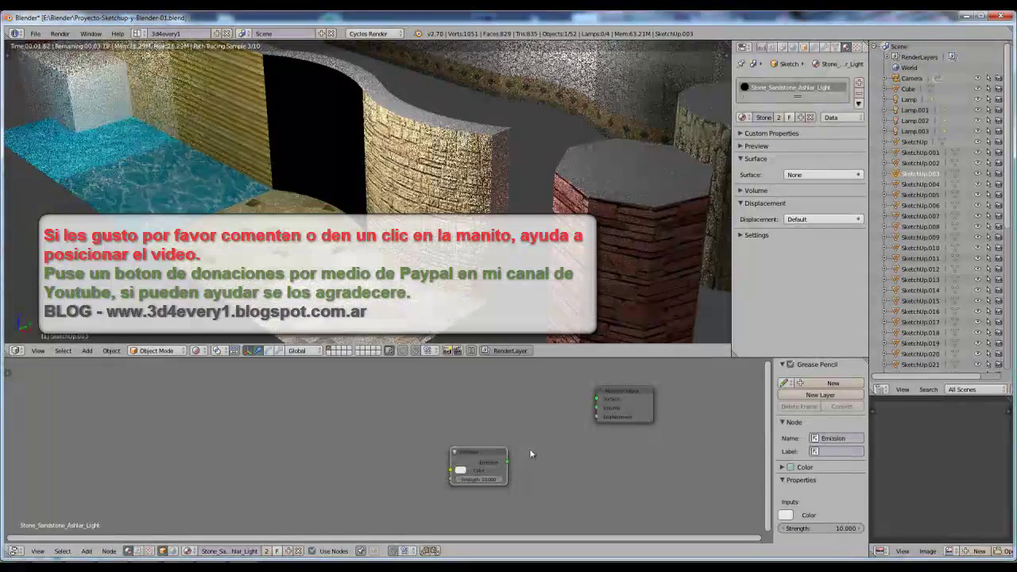
pyautogui.press('g')
pyautogui.click(596, 402)
pyautogui.moveTo(539, 403); pyautogui.dragTo(597, 399)
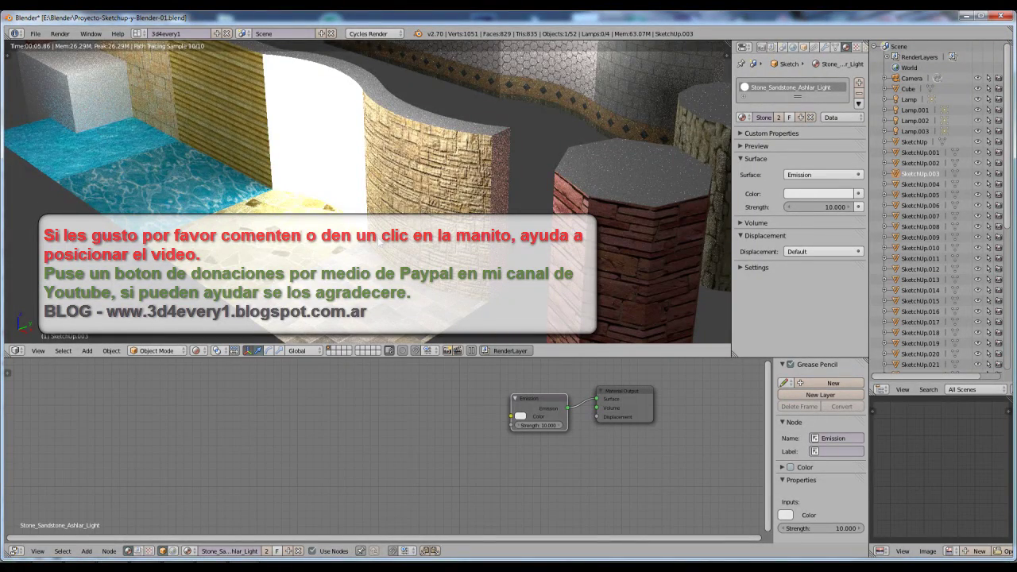
pyautogui.scroll(-5, 367, 190)
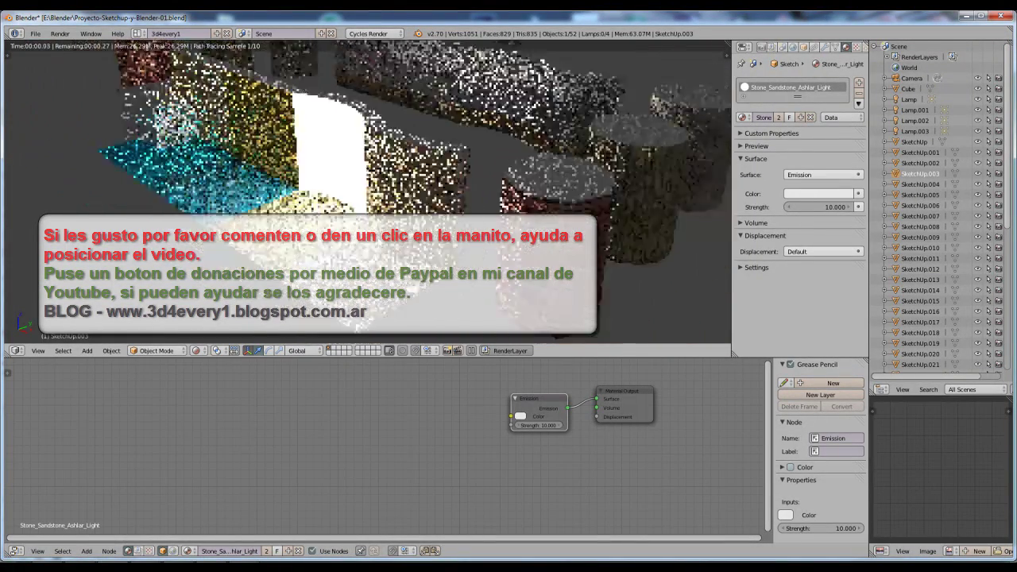
pyautogui.scroll(-5, 378, 241)
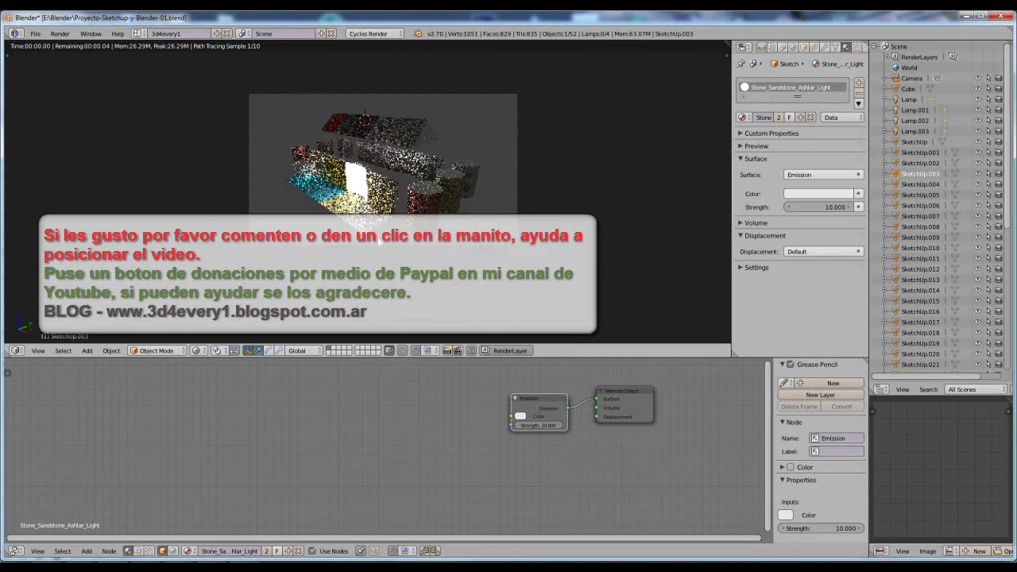
pyautogui.scroll(2, 379, 241)
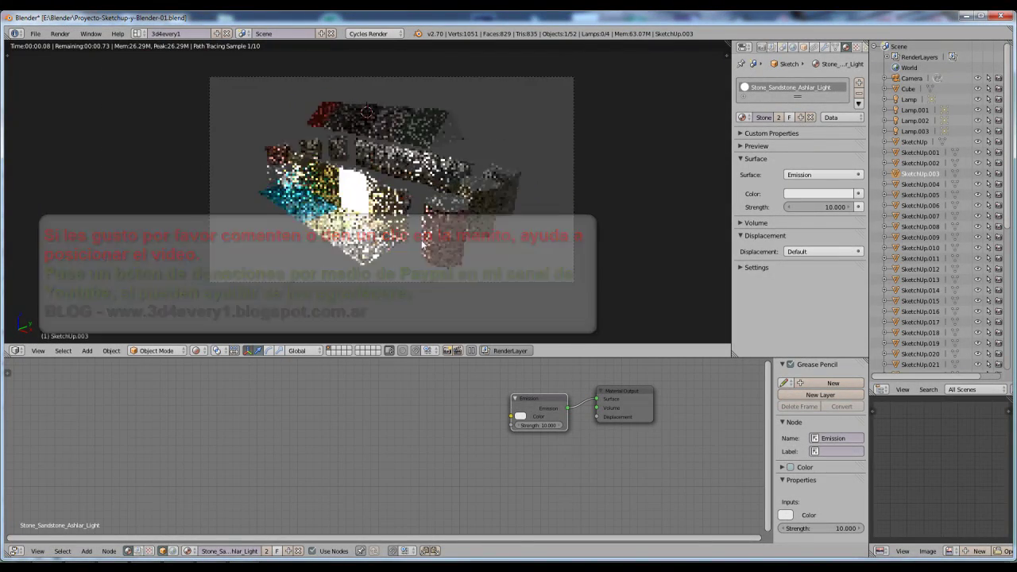